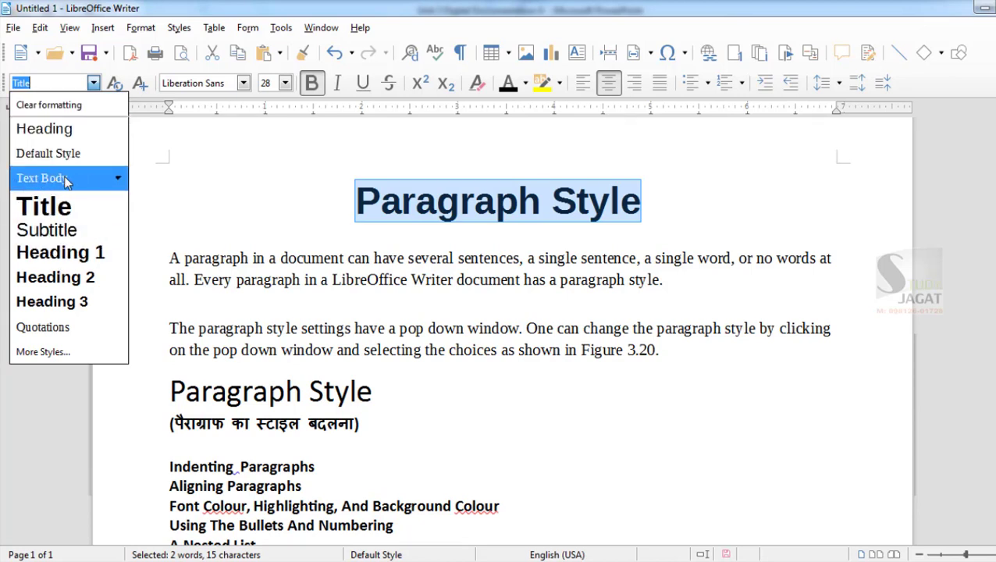
# Apply the Text Body style to the top "Paragraph Style" title, and restyle that line as Heading 1
pyautogui.click(77, 179)
pyautogui.click(230, 203)
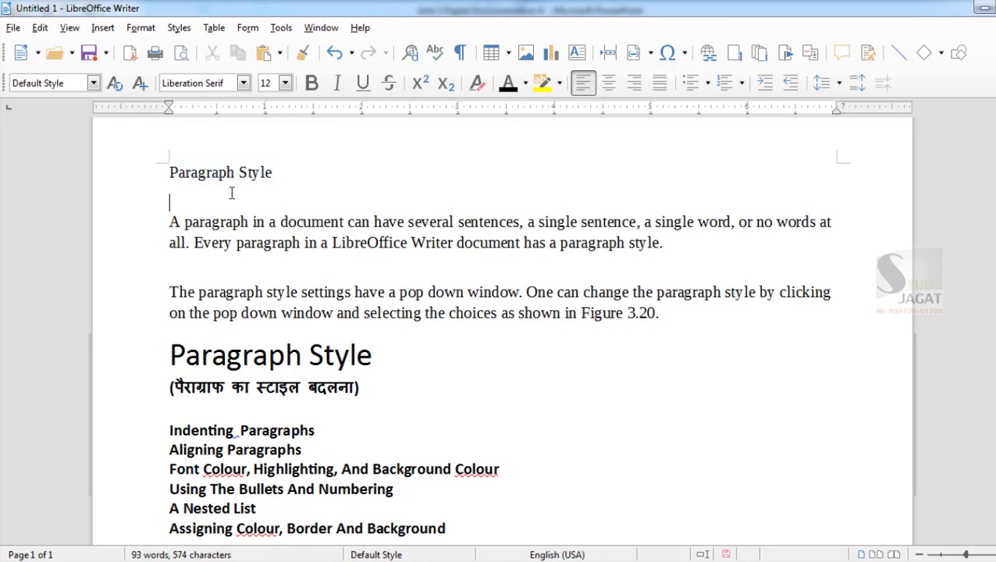
pyautogui.moveTo(283, 172); pyautogui.dragTo(160, 170)
pyautogui.click(97, 82)
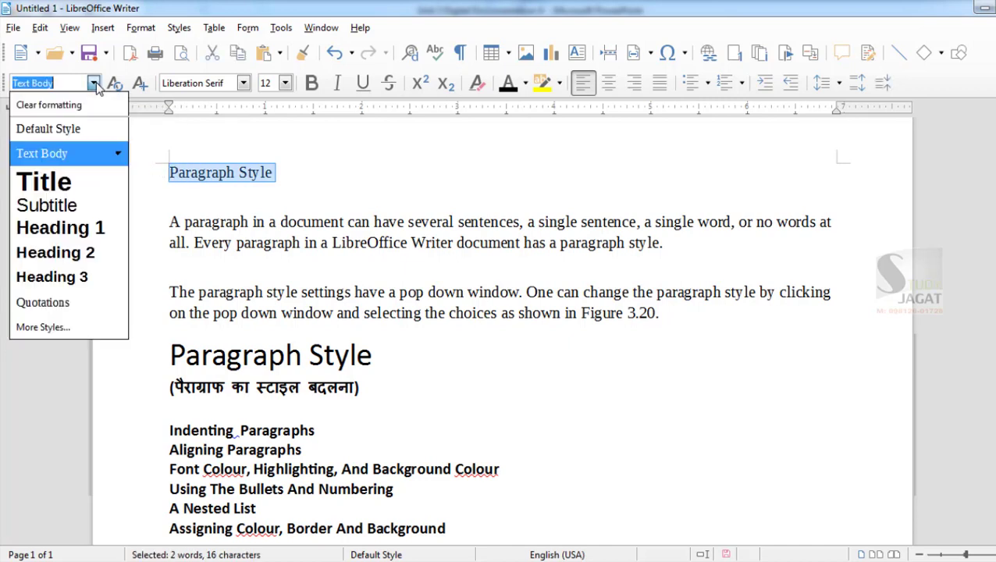
pyautogui.click(58, 231)
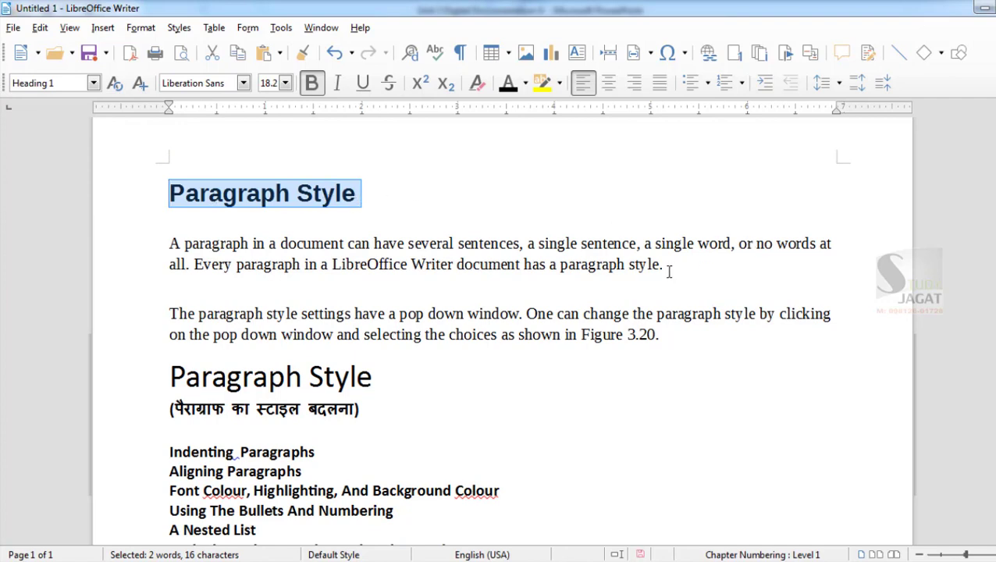
pyautogui.moveTo(668, 266); pyautogui.dragTo(169, 243)
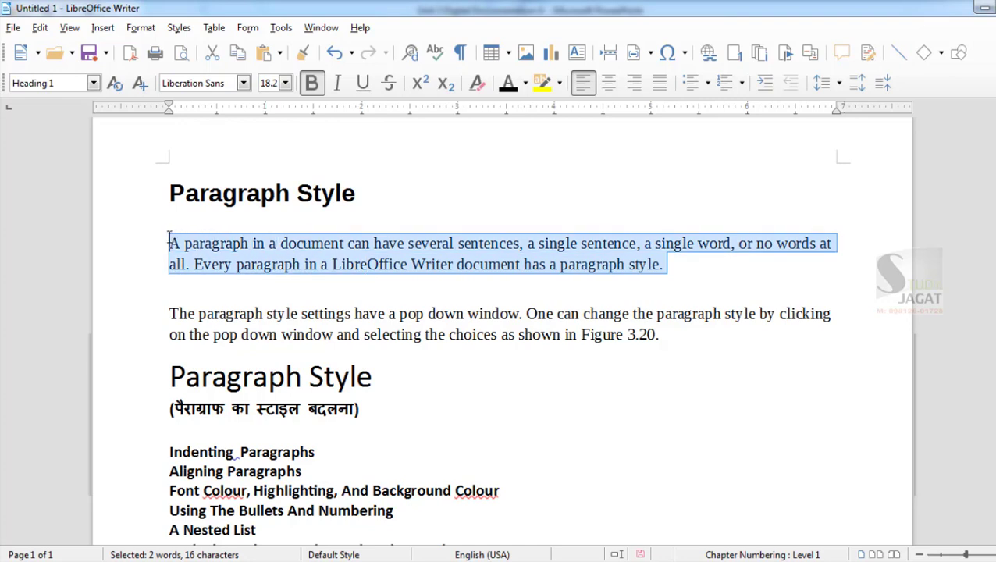
pyautogui.click(227, 245)
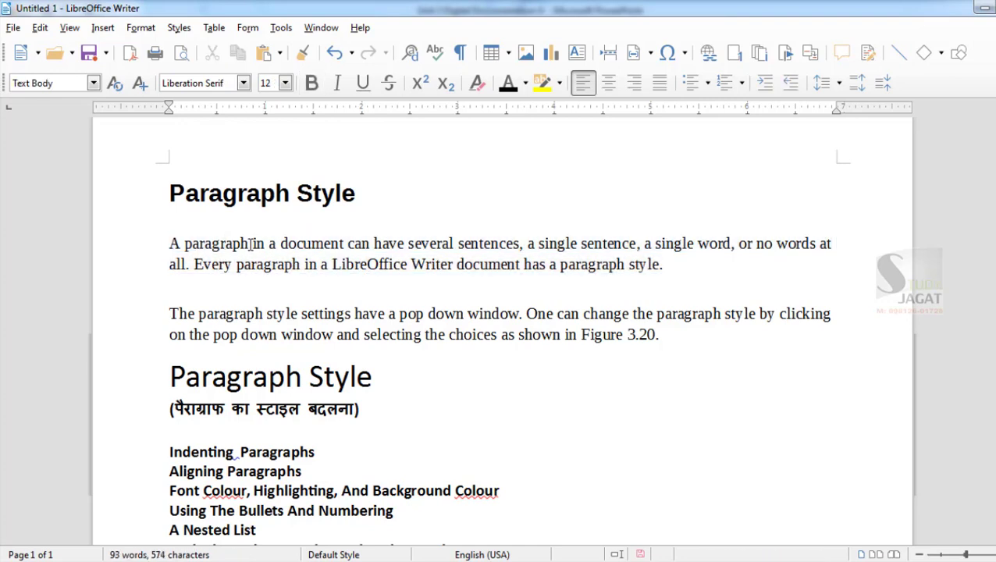
# Copy the word "paragraph" from the second body paragraph and paste it on a new line beneath the top heading
pyautogui.moveTo(204, 313); pyautogui.dragTo(265, 314)
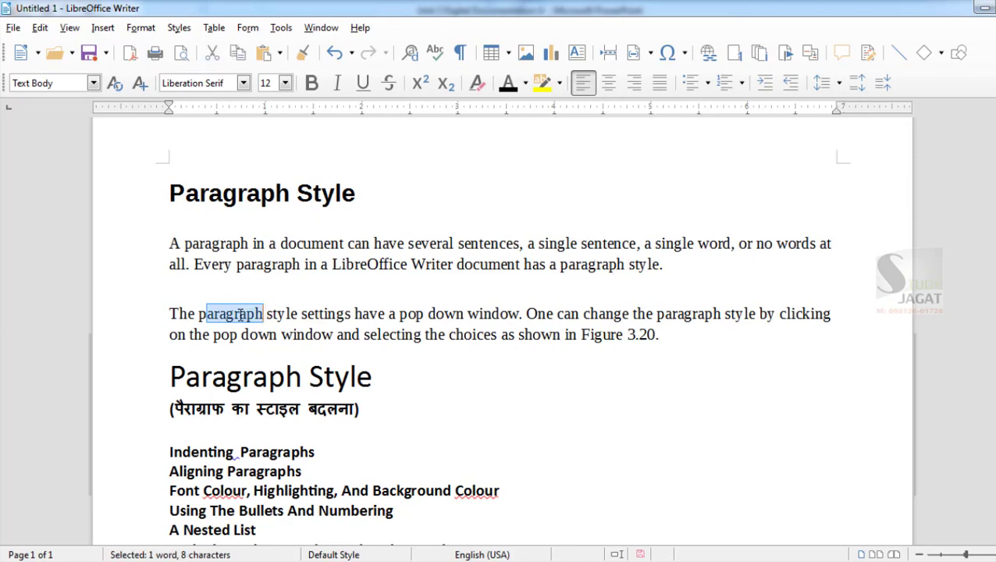
pyautogui.moveTo(197, 314); pyautogui.dragTo(264, 310)
pyautogui.hotkey('ctrl', 'c')
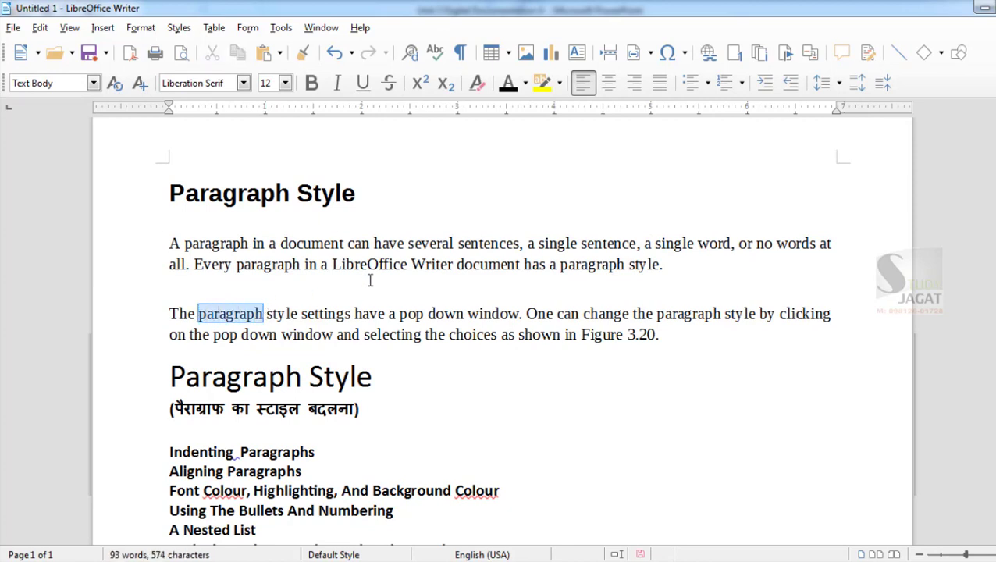
pyautogui.click(191, 229)
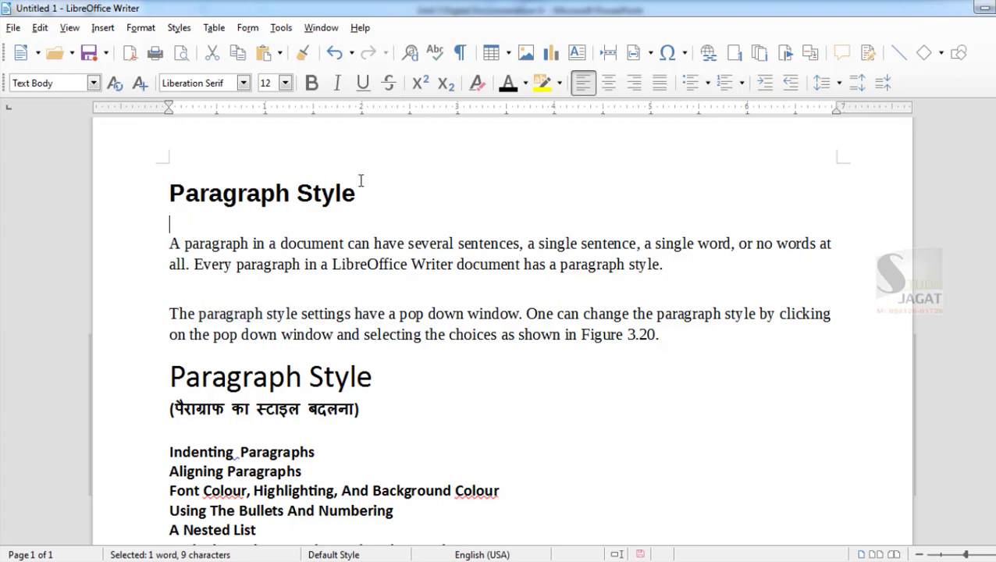
pyautogui.press('Return')
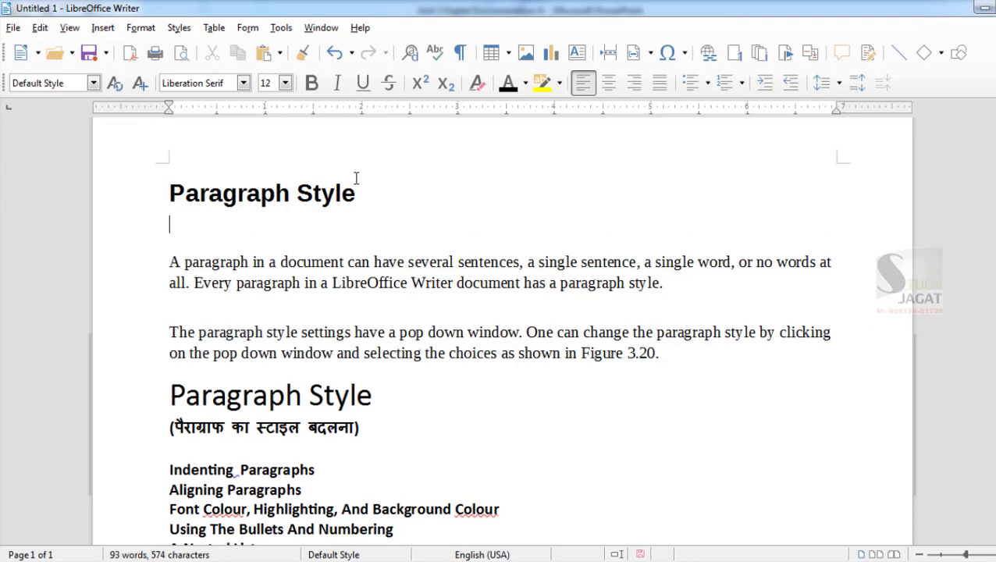
pyautogui.hotkey('ctrl', 'v')
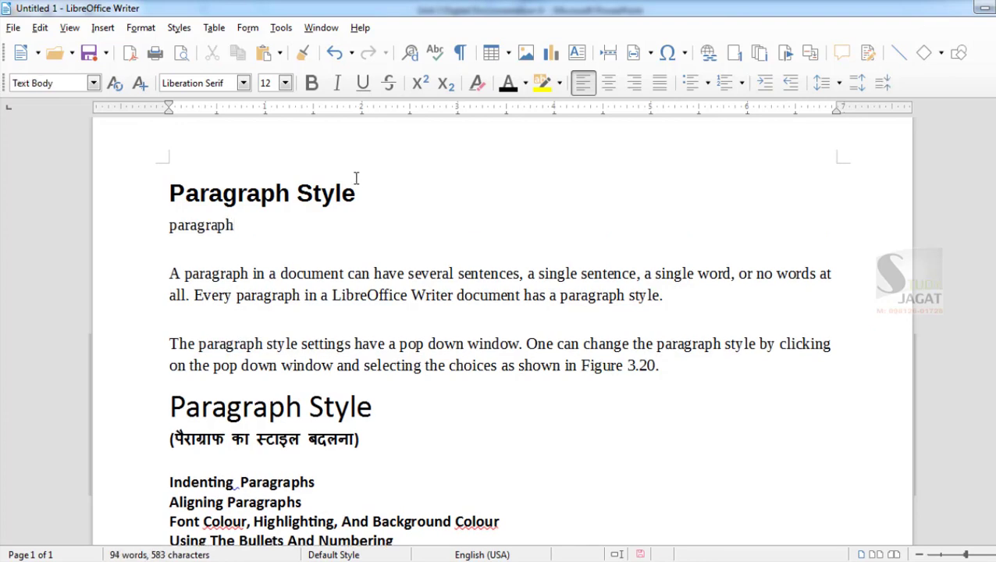
# Apply the Heading 2 style to the pasted word "paragraph" below the top heading
pyautogui.moveTo(237, 224); pyautogui.dragTo(161, 226)
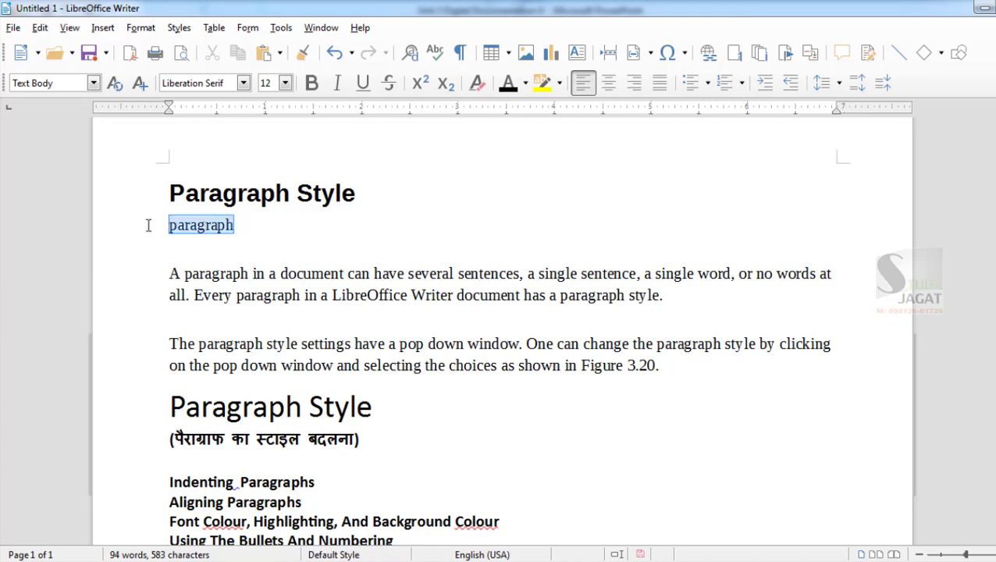
pyautogui.click(93, 82)
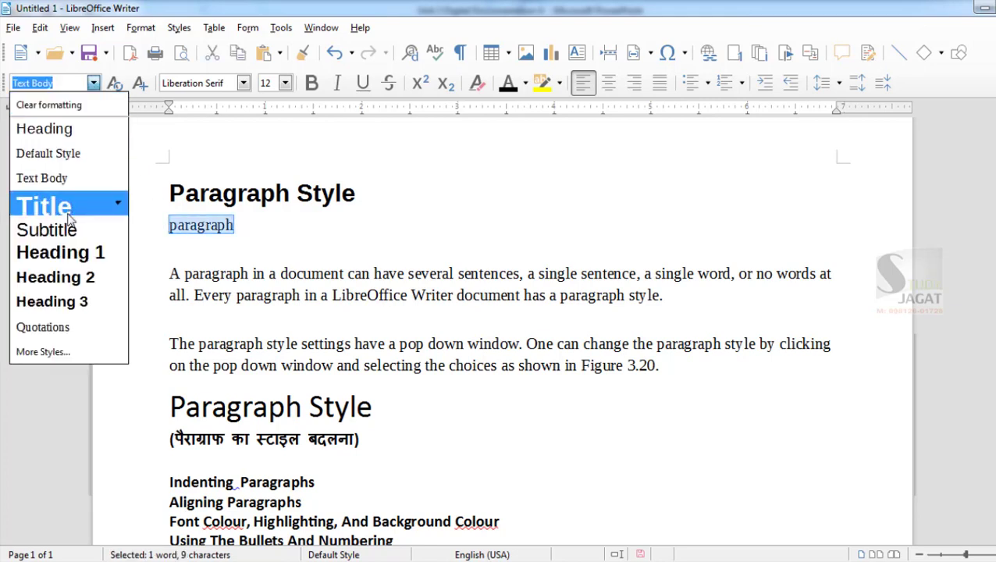
pyautogui.click(65, 277)
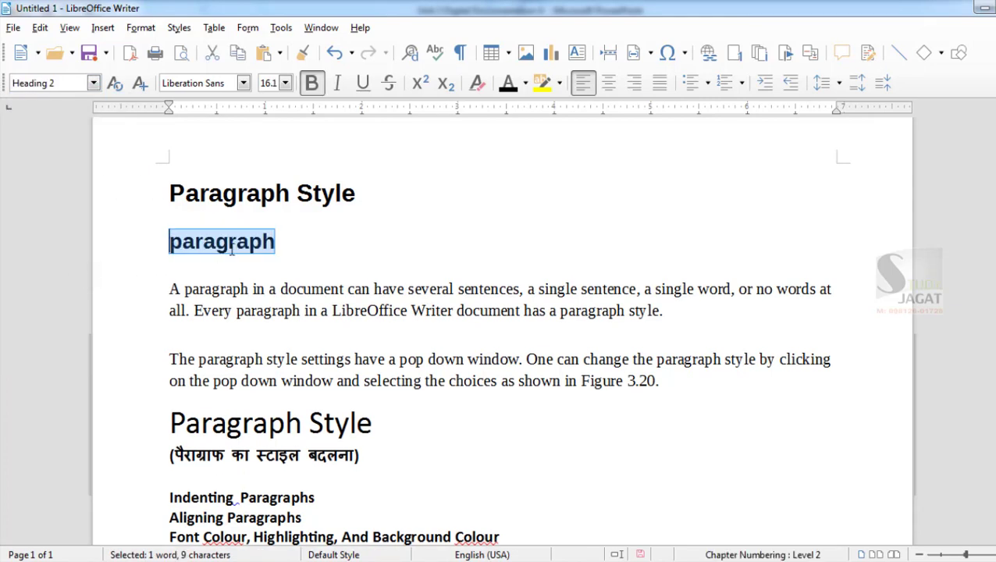
pyautogui.click(277, 194)
pyautogui.click(278, 240)
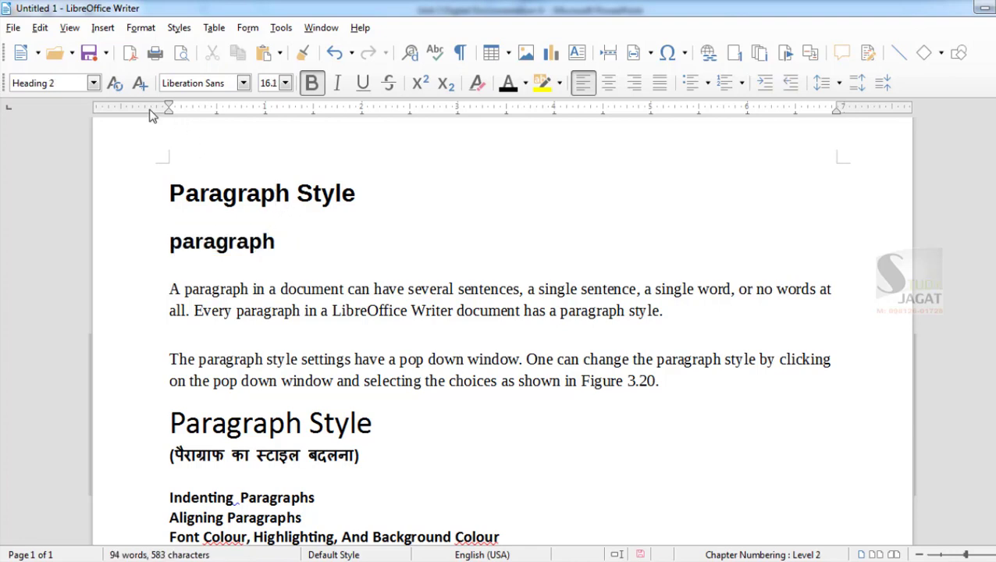
# Capitalize the first letter of the pasted word so that it reads "Paragraph"
pyautogui.click(93, 83)
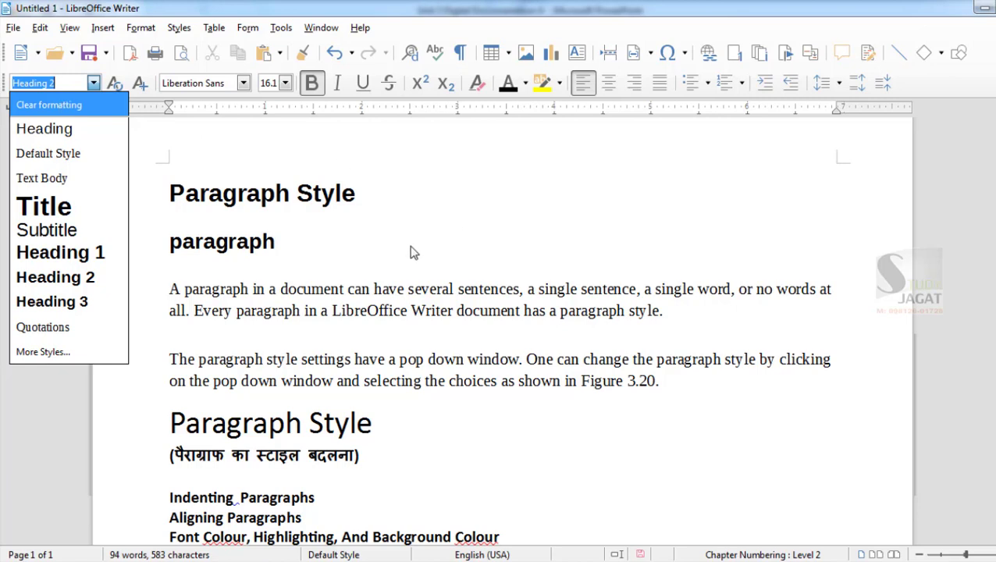
pyautogui.click(274, 241)
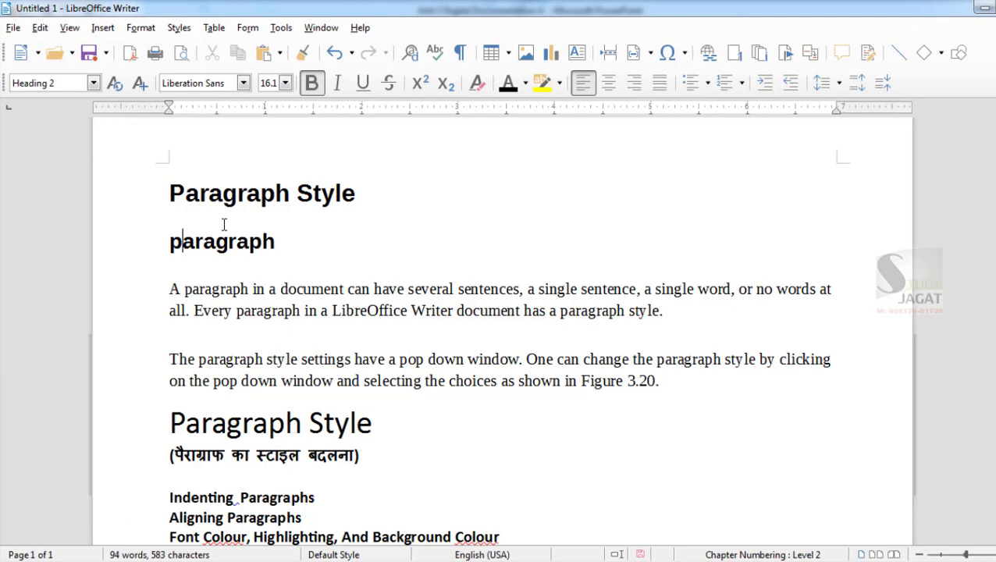
pyautogui.press('BackSpace')
pyautogui.write('P')
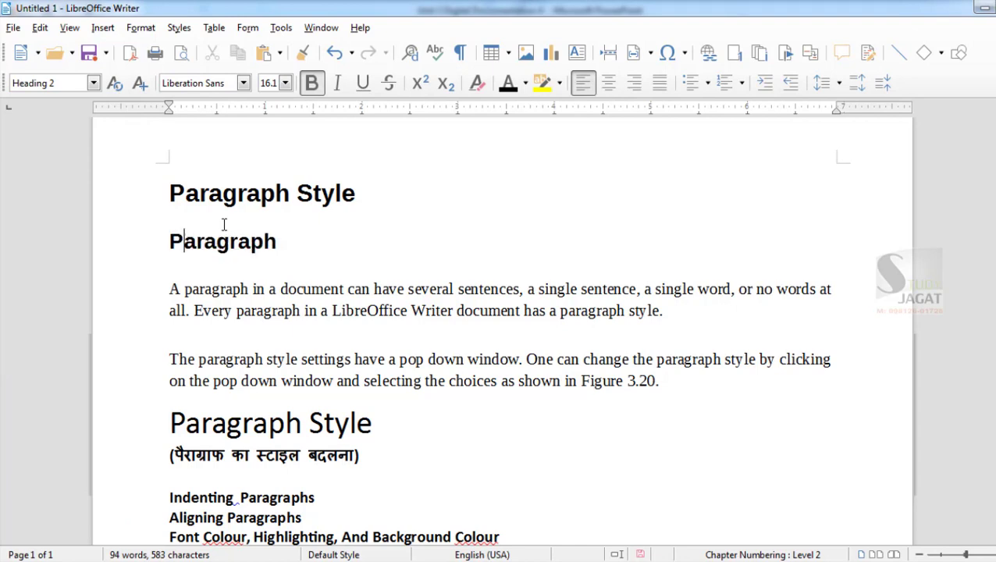
# Clear the formatting of the two heading lines "Paragraph Style" and "Paragraph" at the start of the document
pyautogui.moveTo(289, 255); pyautogui.dragTo(116, 160)
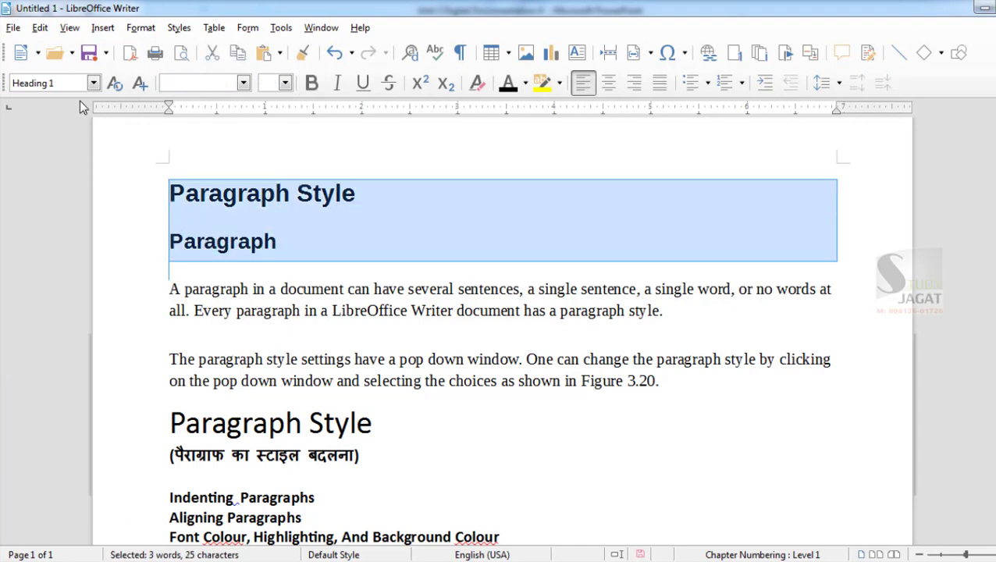
pyautogui.click(93, 83)
pyautogui.click(39, 103)
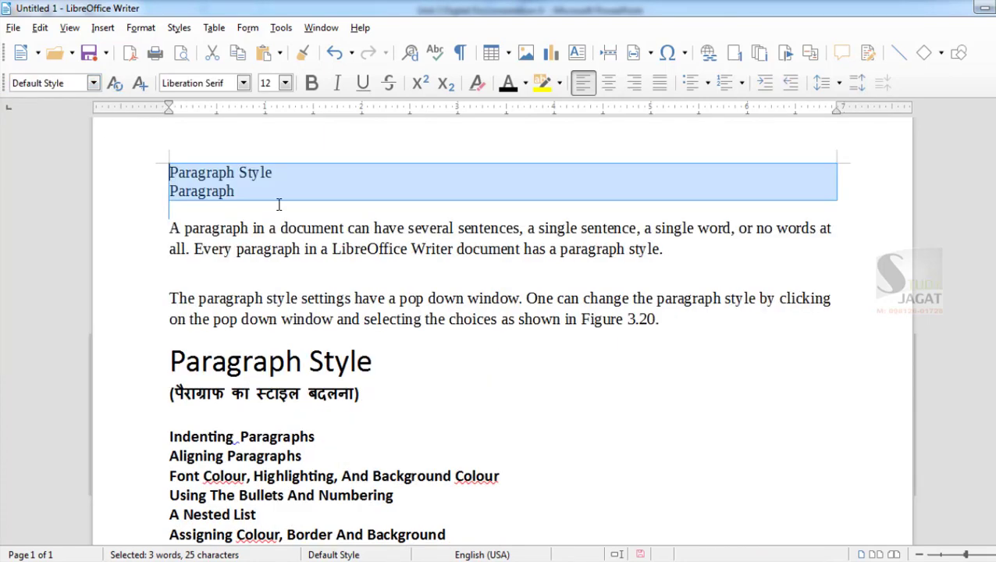
pyautogui.click(209, 211)
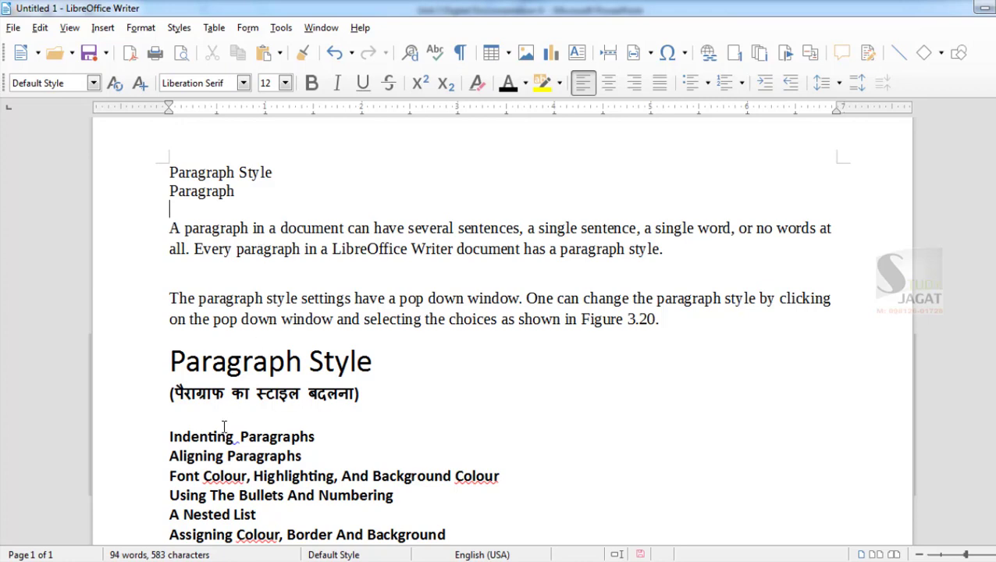
pyautogui.moveTo(169, 437); pyautogui.dragTo(336, 443)
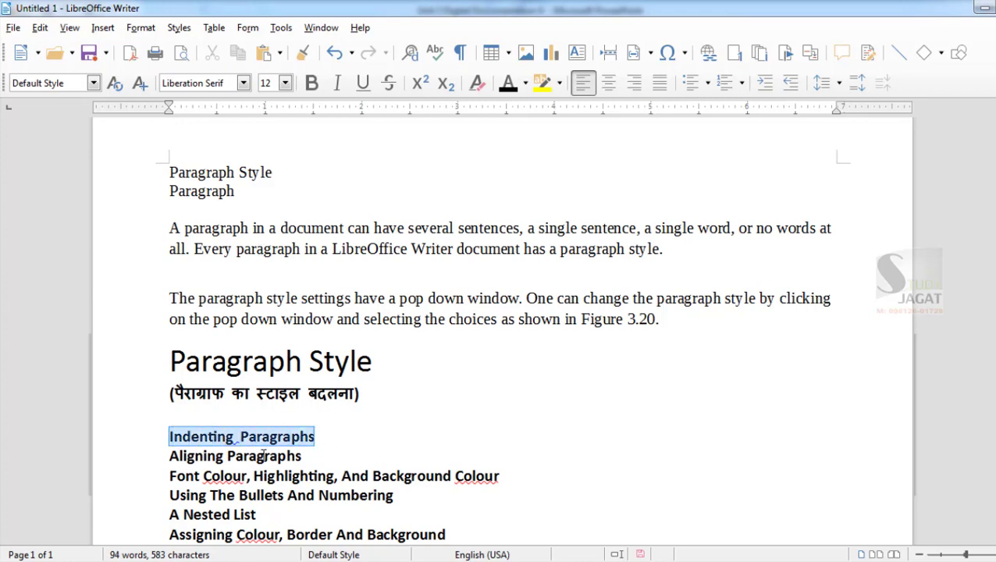
pyautogui.moveTo(169, 455); pyautogui.dragTo(310, 457)
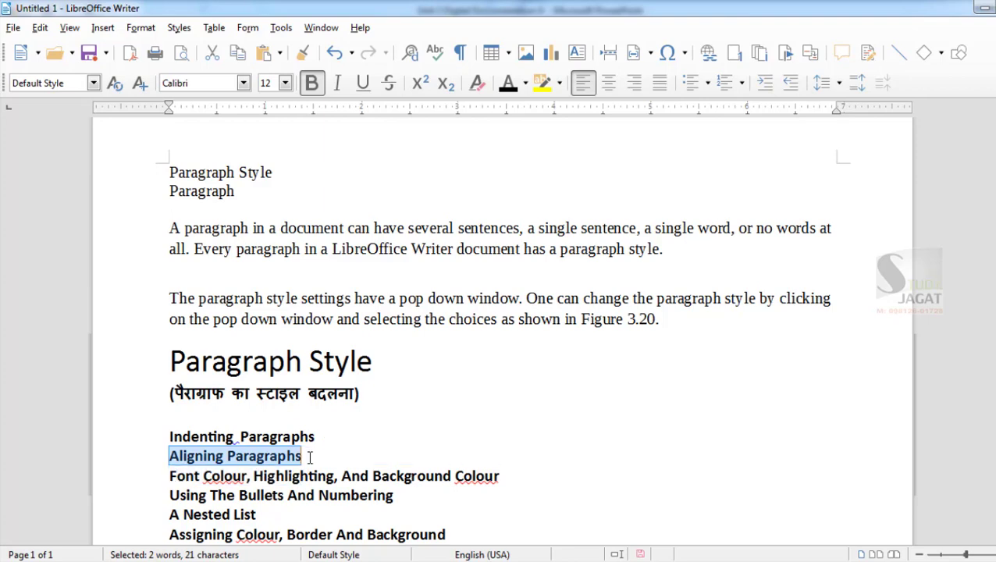
pyautogui.click(305, 434)
# Increase the indent of the first line, "Paragraph Style", by three levels
pyautogui.scroll(2, 611, 240)
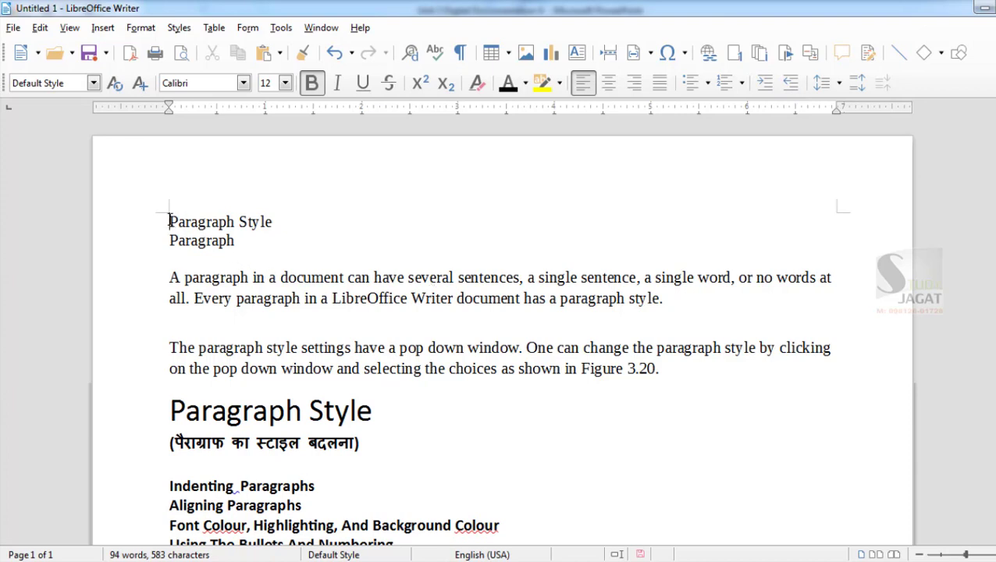
pyautogui.click(235, 239)
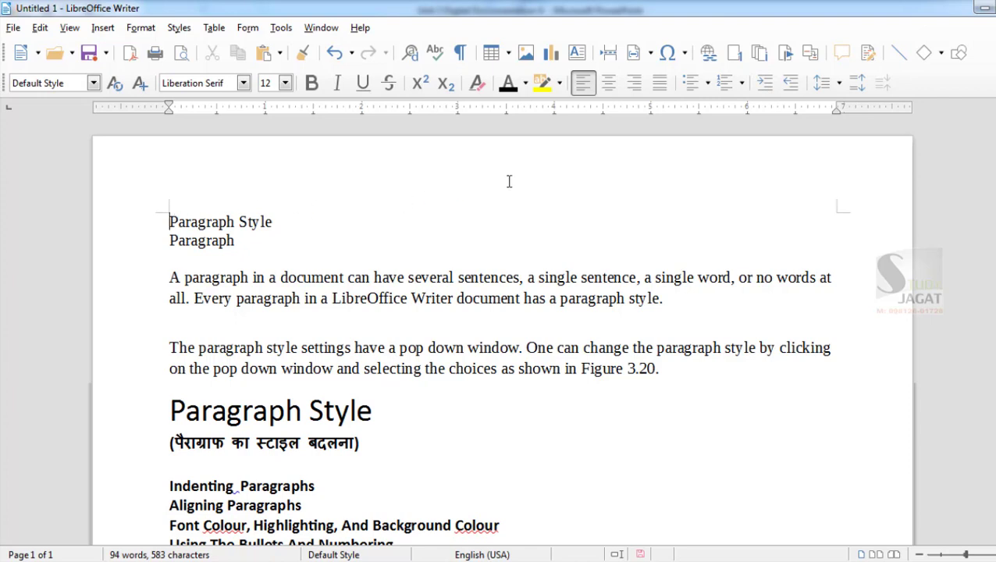
pyautogui.click(764, 85)
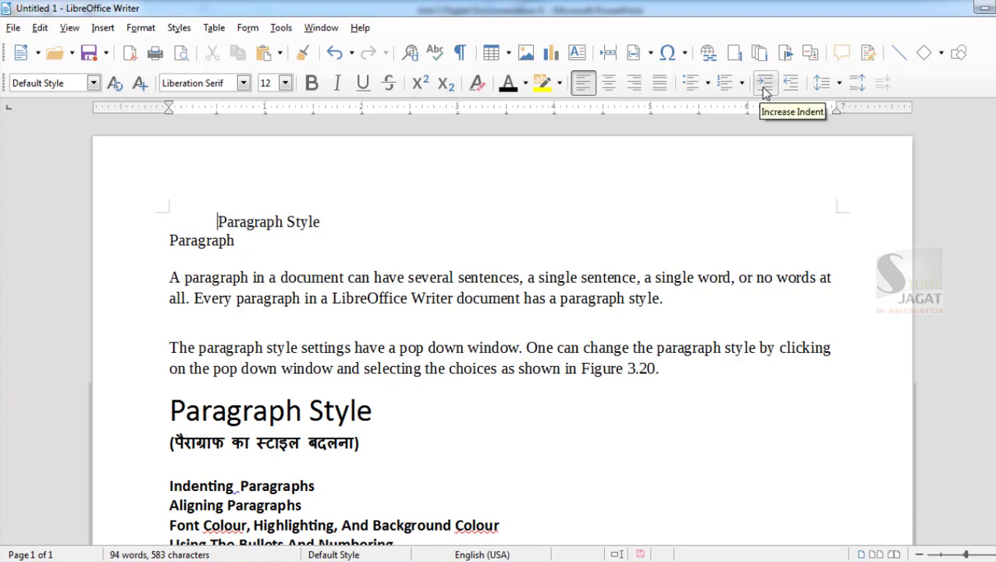
pyautogui.click(764, 87)
pyautogui.click(764, 88)
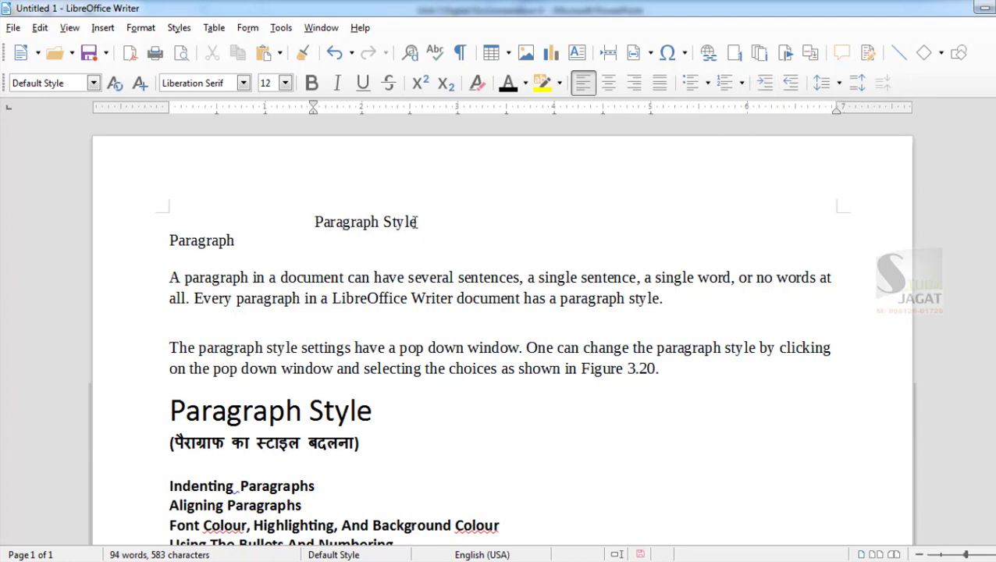
# Join the "Paragraph" line to the end of the "Paragraph Style" line above it
pyautogui.click(168, 240)
pyautogui.press('BackSpace')
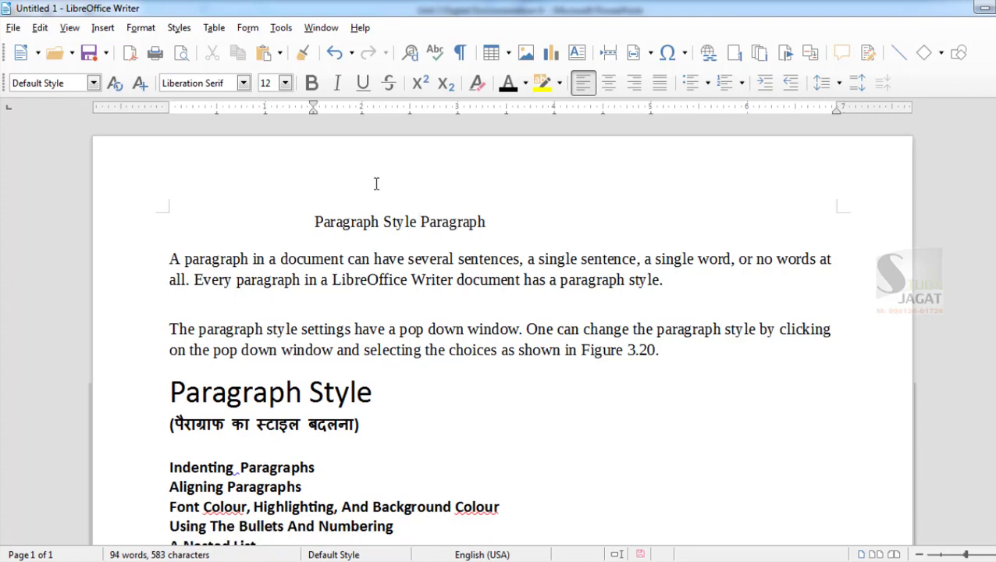
pyautogui.click(312, 223)
# Increase the indent of the body paragraph starting "A paragraph in a document" by one level, and remove that indent again
pyautogui.click(172, 259)
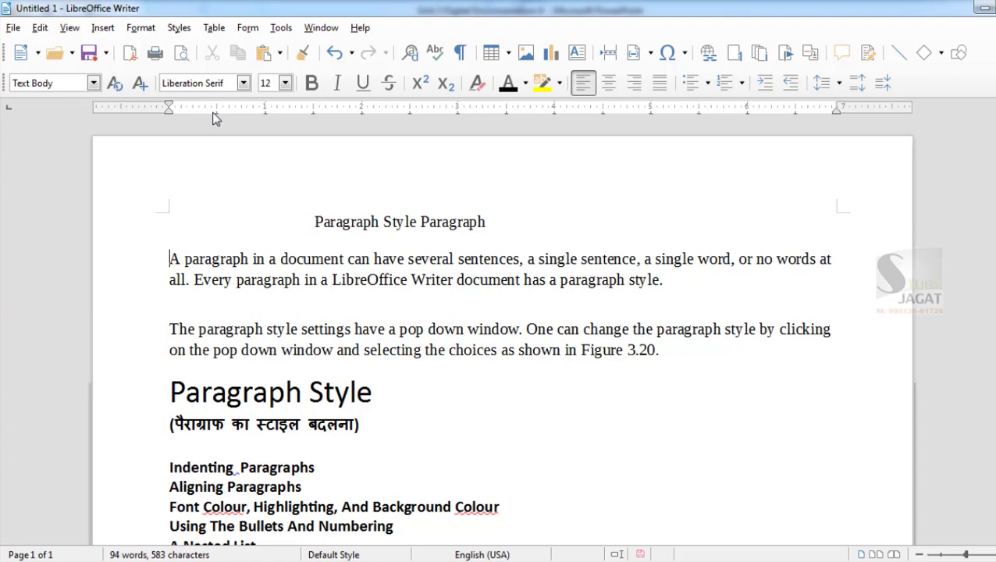
pyautogui.click(765, 82)
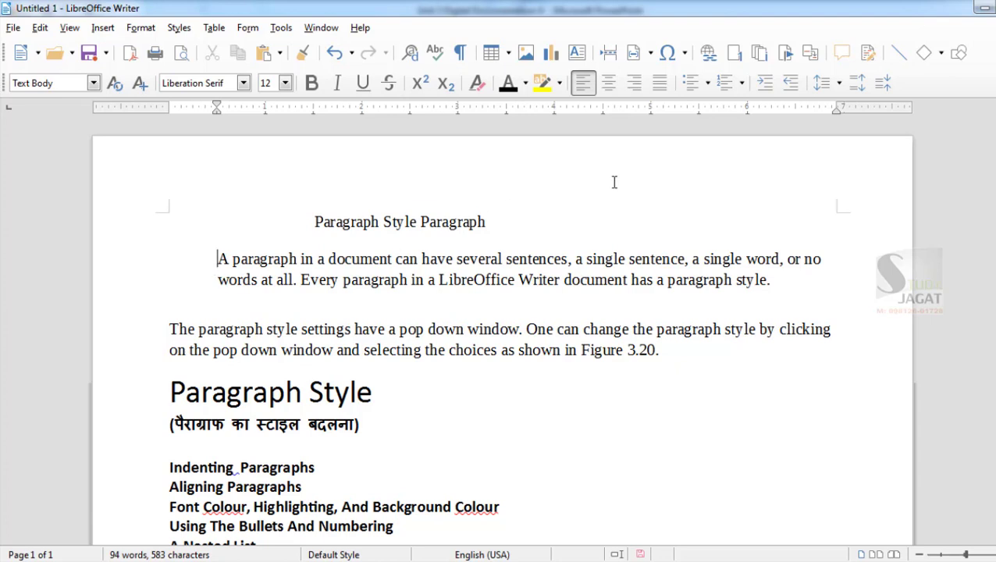
pyautogui.click(792, 84)
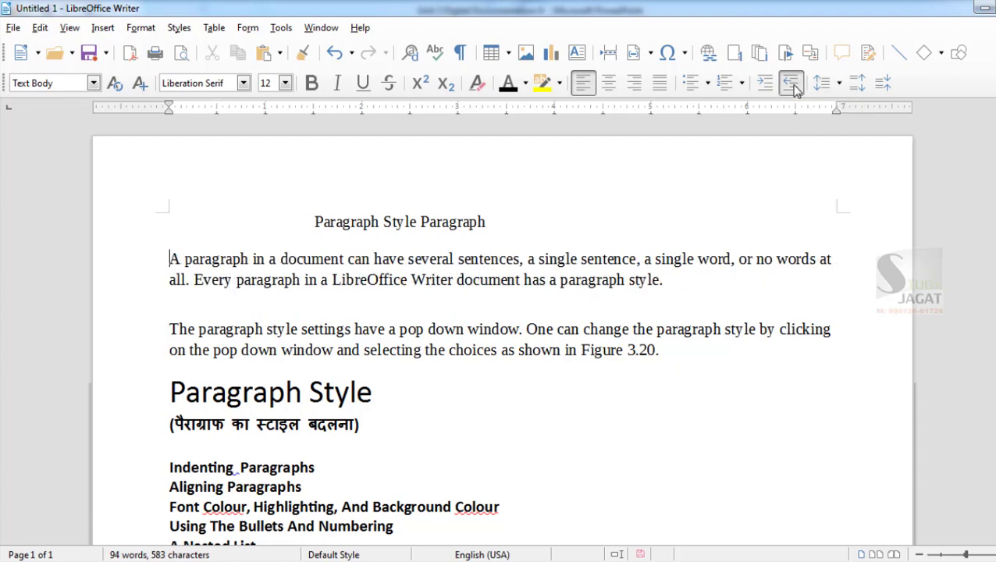
# Decrease the indent of the "Paragraph Style Paragraph" line by three levels, back to the page margin
pyautogui.click(316, 222)
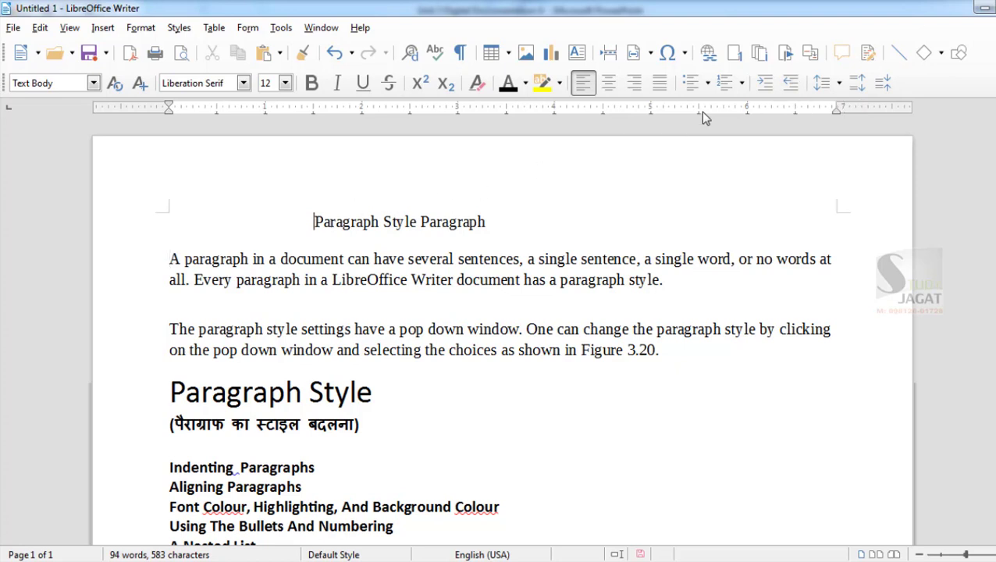
pyautogui.click(792, 85)
pyautogui.click(792, 86)
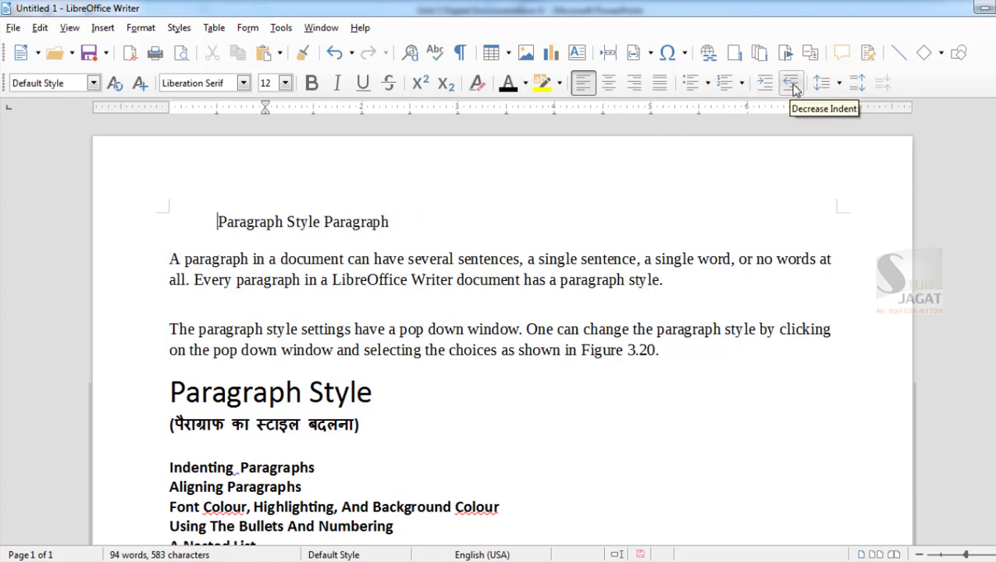
pyautogui.click(792, 86)
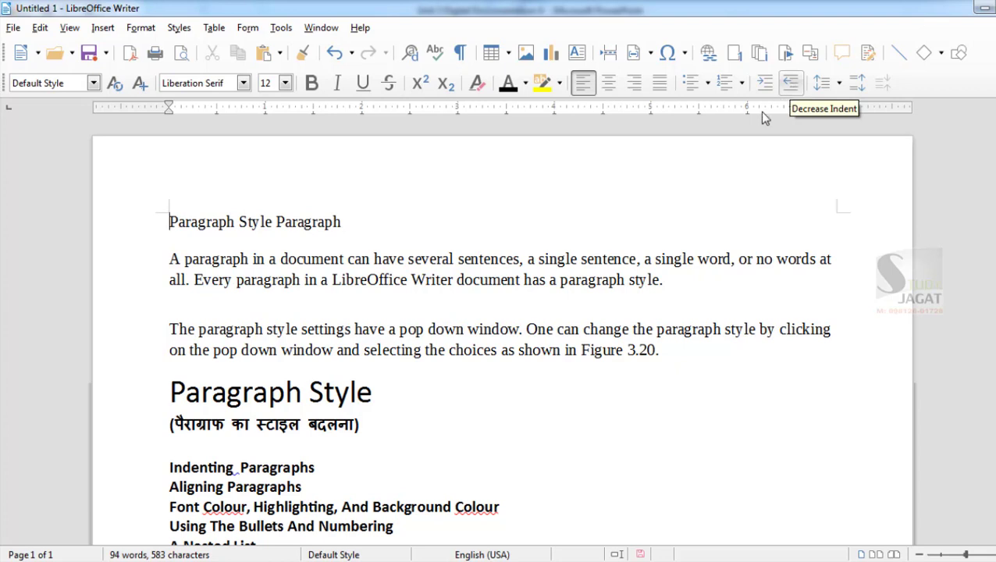
# Merge the paragraph starting "The paragraph style settings" into the end of the body paragraph above it
pyautogui.click(677, 281)
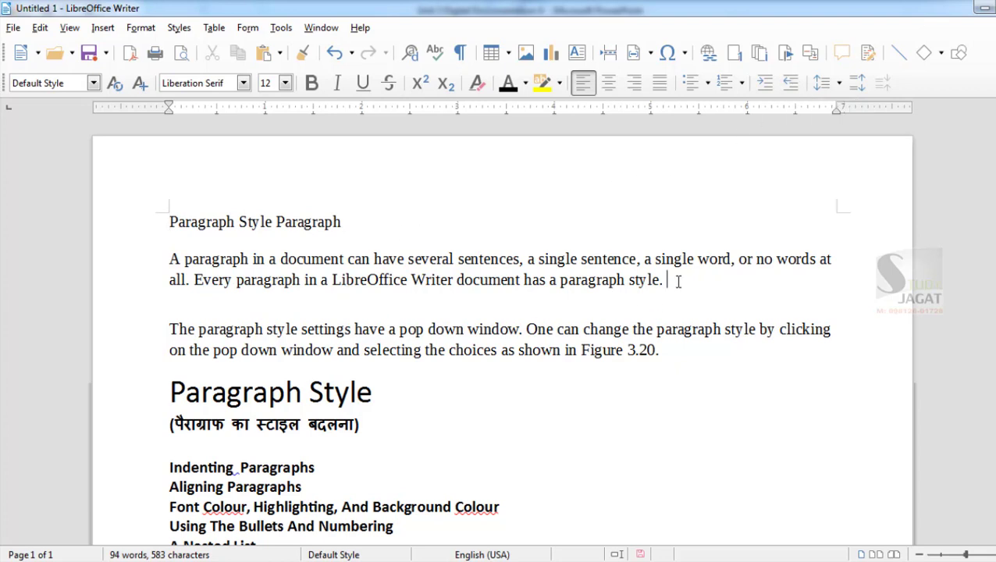
pyautogui.press('Delete')
pyautogui.press('Delete')
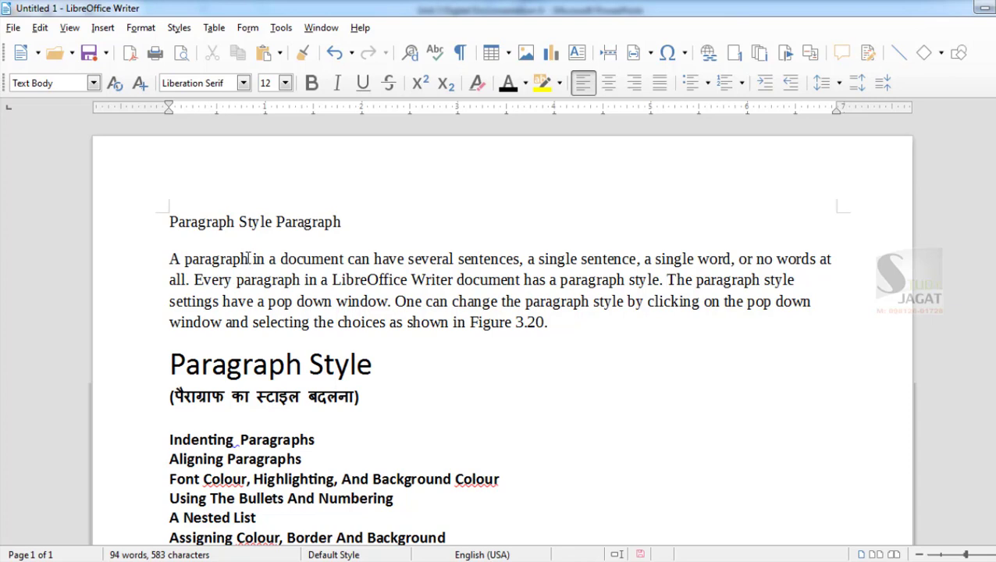
# Give the body paragraph a 1-inch first-line indent and move its right indent to the 6-inch ruler mark, and undo both changes
pyautogui.click(171, 258)
pyautogui.moveTo(169, 106); pyautogui.dragTo(266, 107)
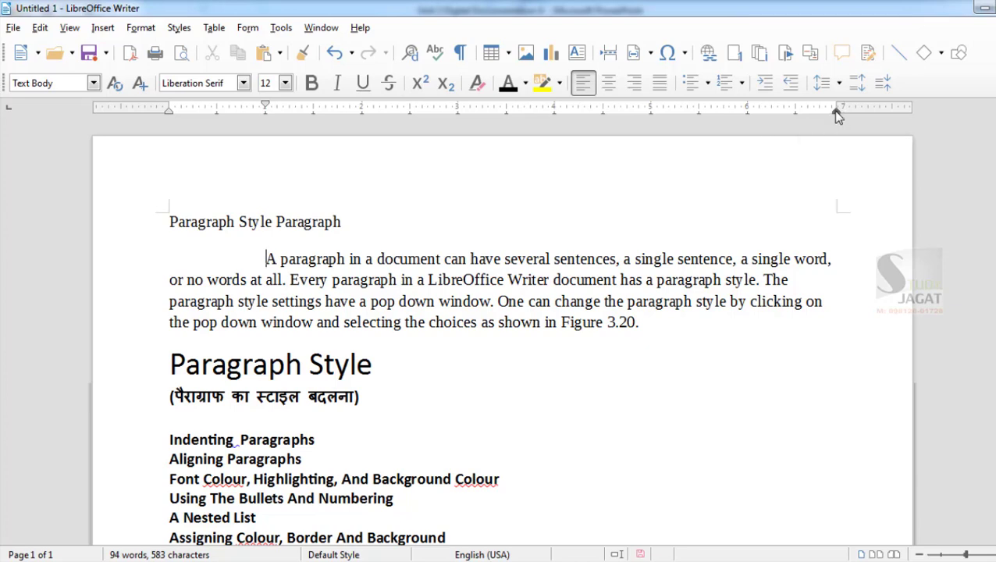
pyautogui.moveTo(838, 112); pyautogui.dragTo(811, 116)
pyautogui.moveTo(799, 114); pyautogui.dragTo(746, 114)
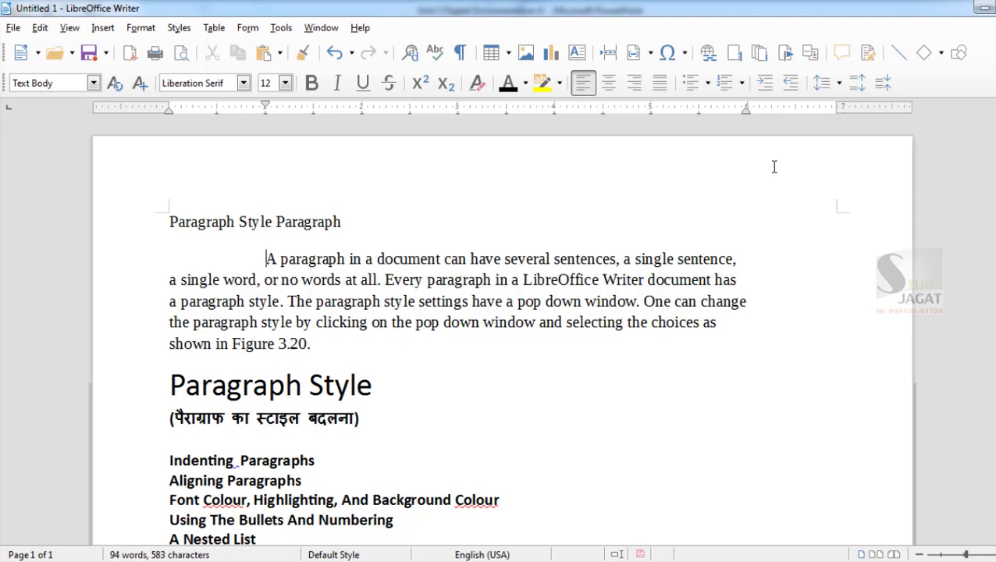
pyautogui.hotkey('ctrl', 'z')
pyautogui.hotkey('ctrl', 'z')
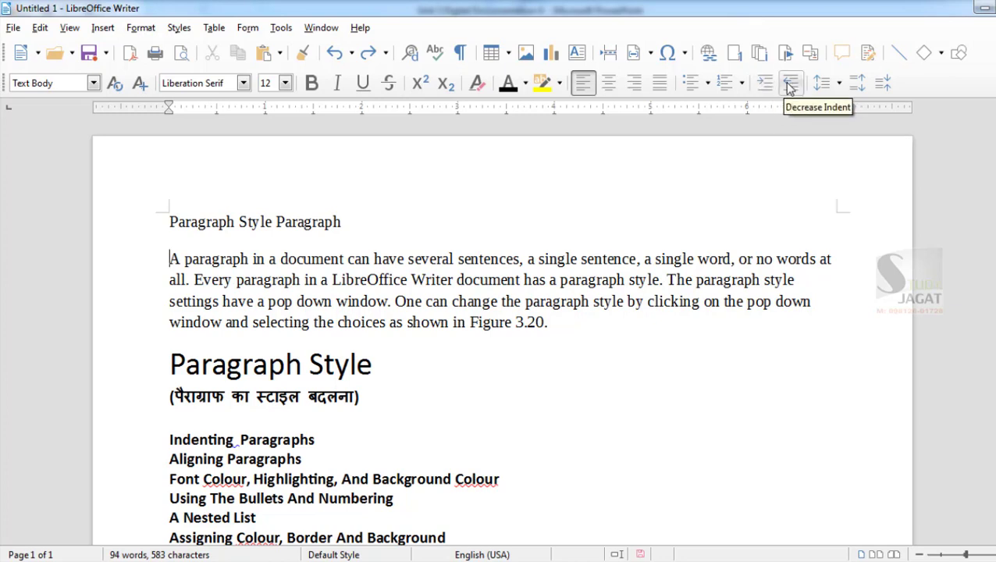
# Review the indent and spacing settings in the body paragraph's Paragraph dialog, and close it without changes
pyautogui.click(142, 30)
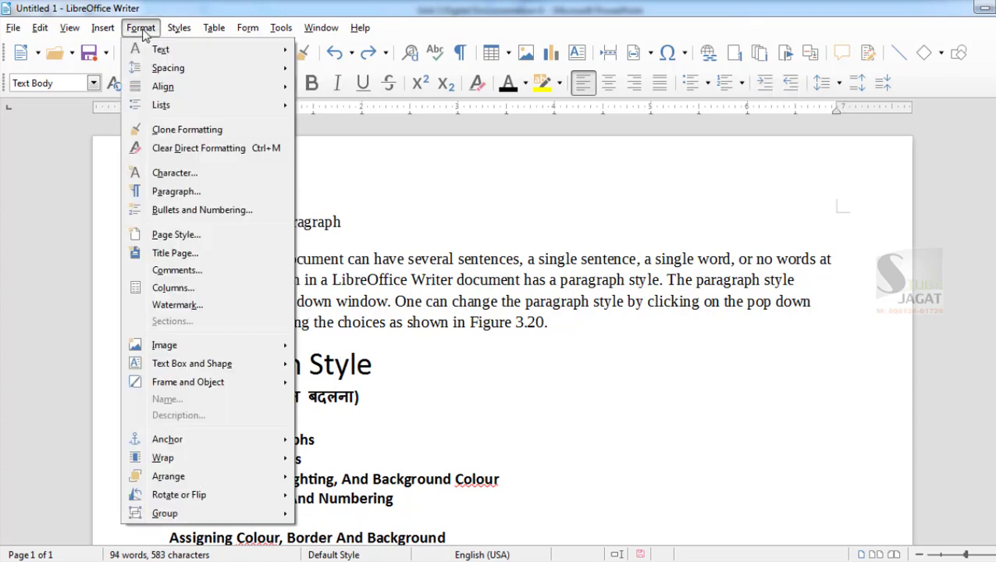
pyautogui.click(180, 192)
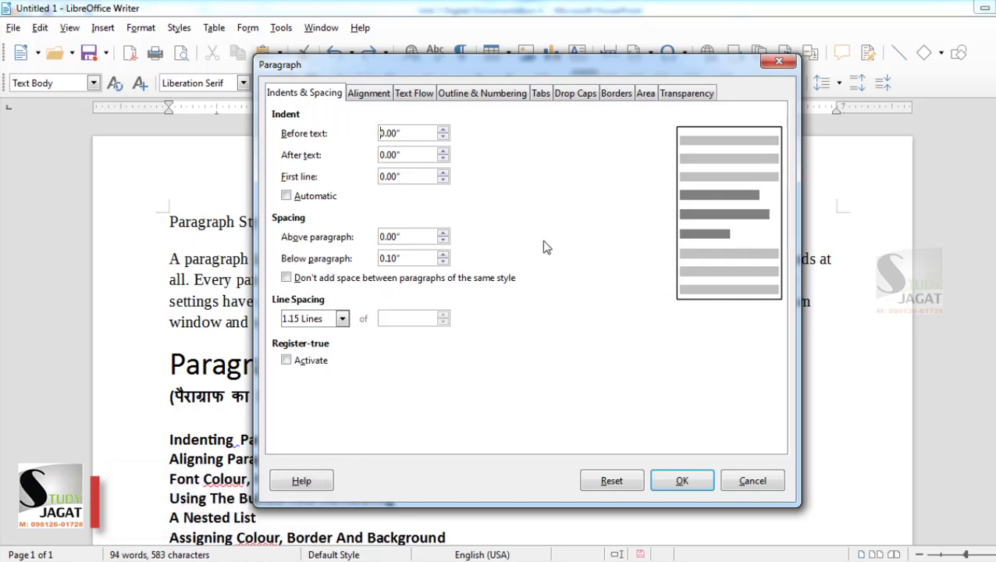
pyautogui.click(778, 61)
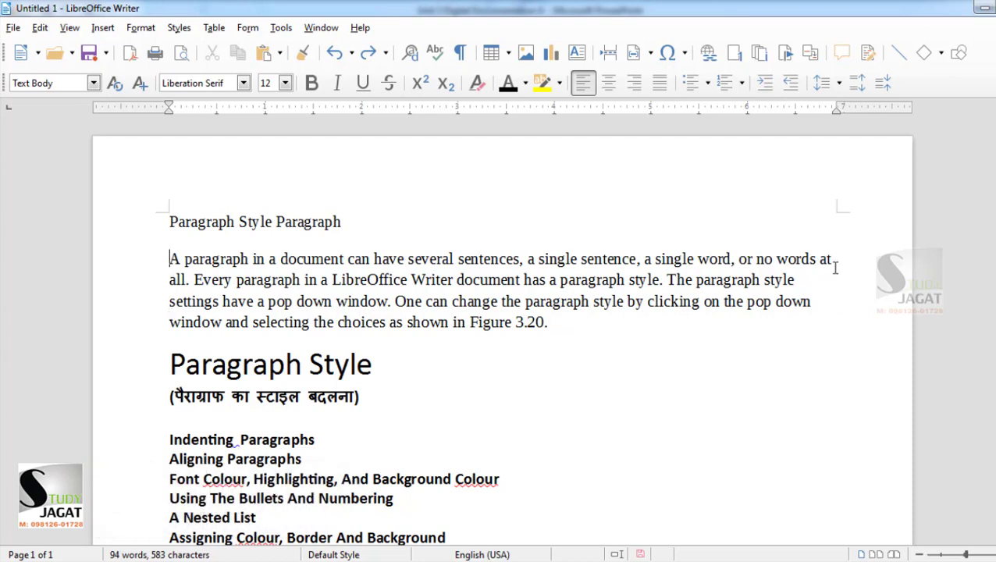
# Align the whole body paragraph right, justified and centered in turn, and return it to left alignment
pyautogui.moveTo(167, 259); pyautogui.dragTo(555, 316)
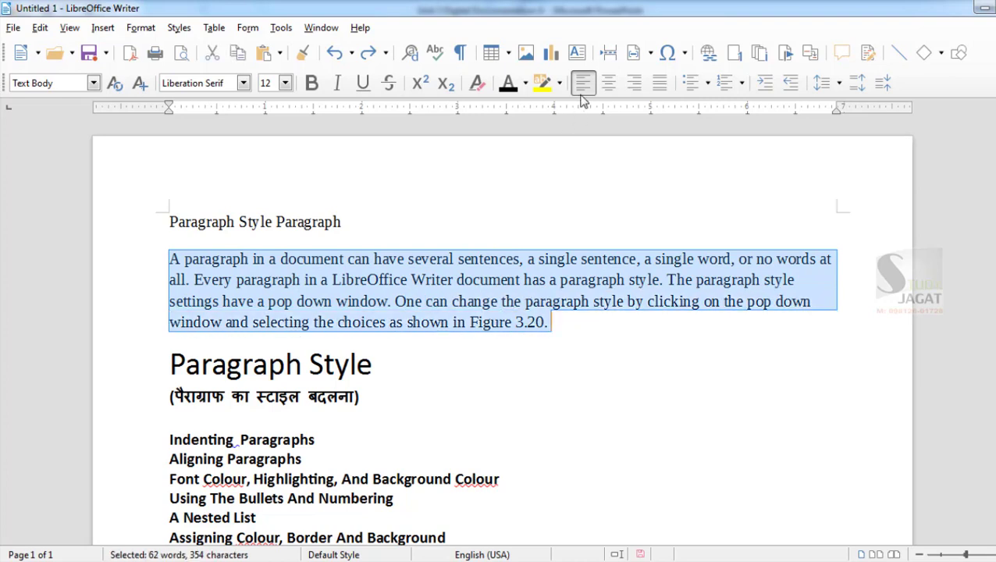
pyautogui.click(636, 83)
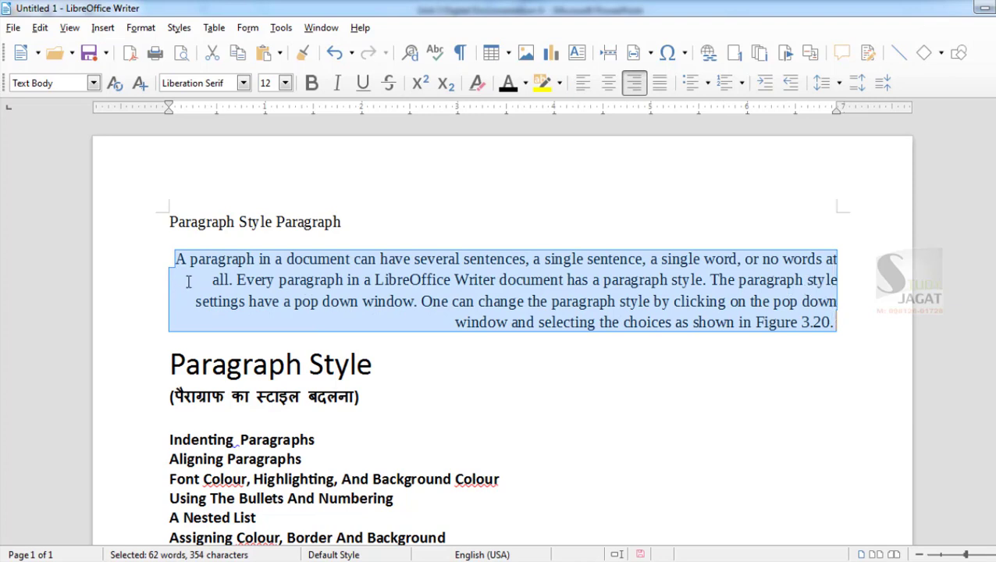
pyautogui.click(660, 84)
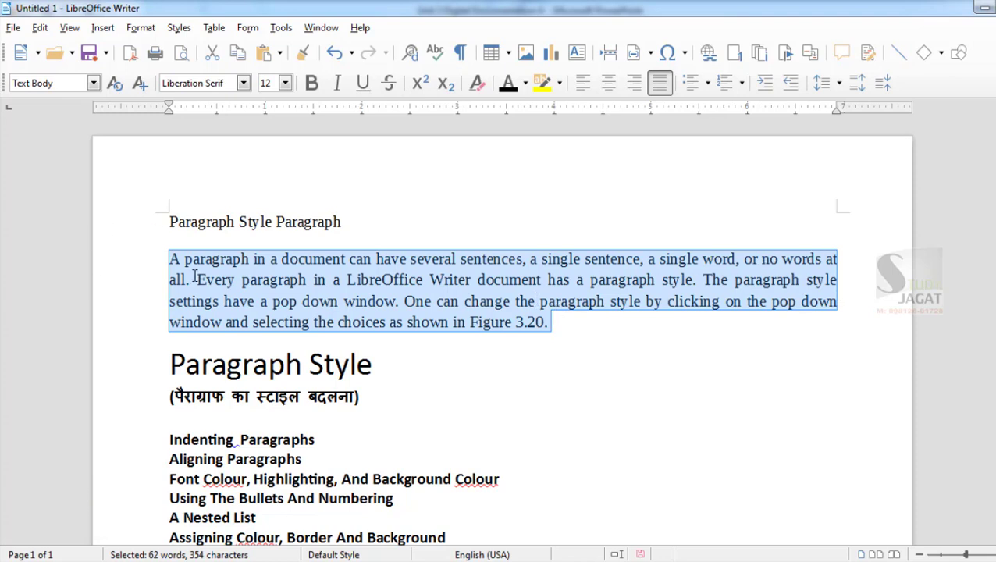
pyautogui.click(608, 82)
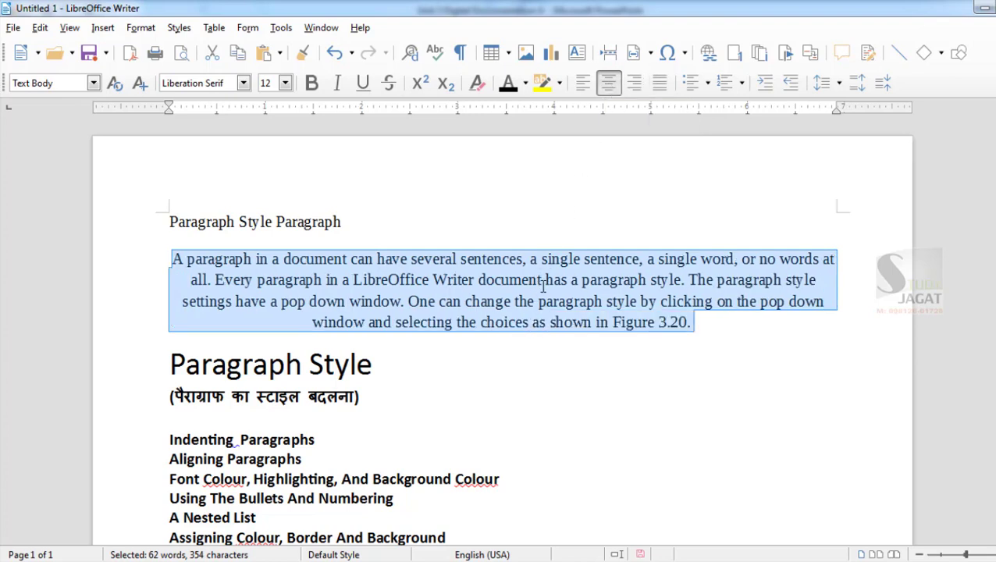
pyautogui.click(582, 84)
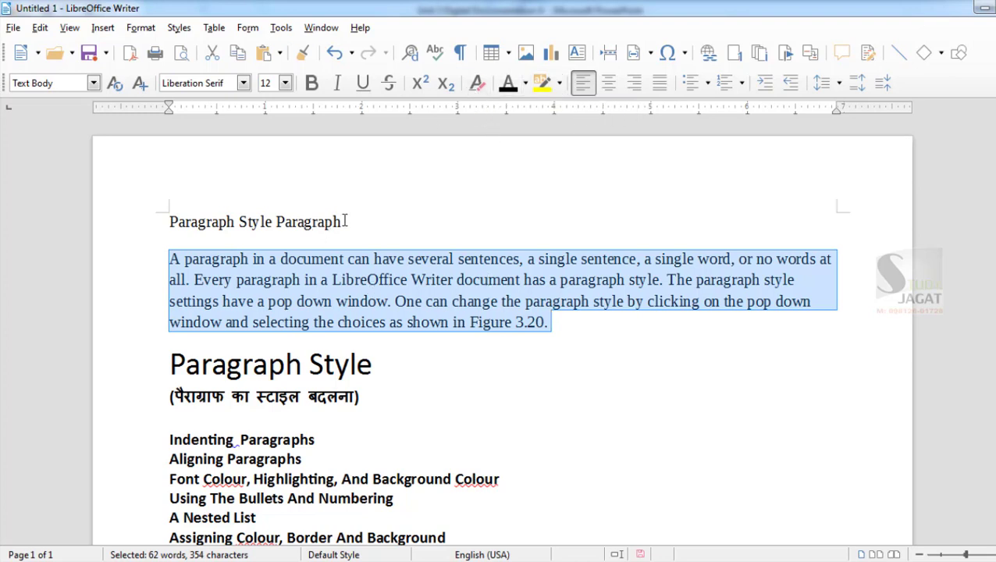
# Set the font color of the "Paragraph Style Paragraph" line to dark red, and replace it with orange
pyautogui.moveTo(345, 221); pyautogui.dragTo(138, 211)
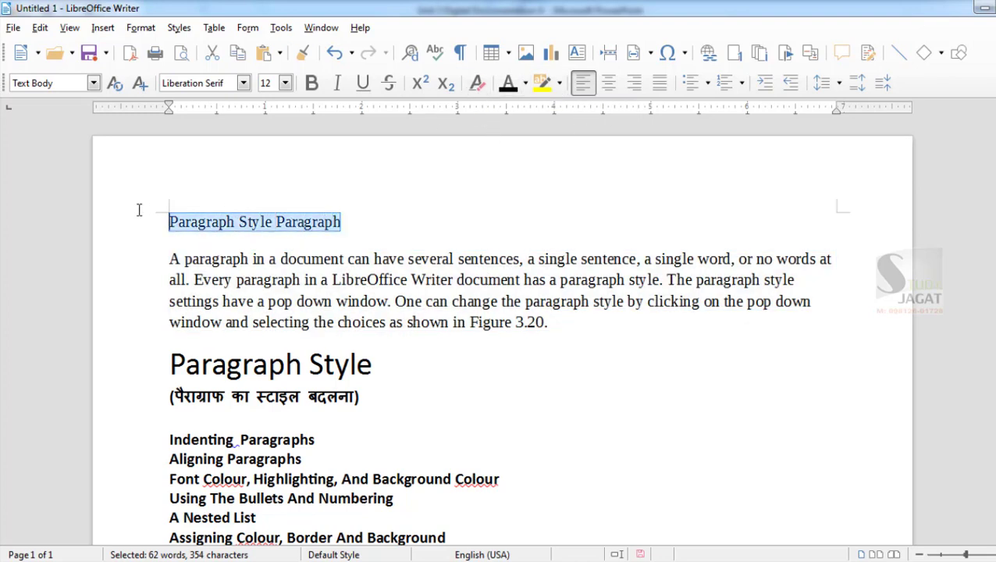
pyautogui.click(525, 83)
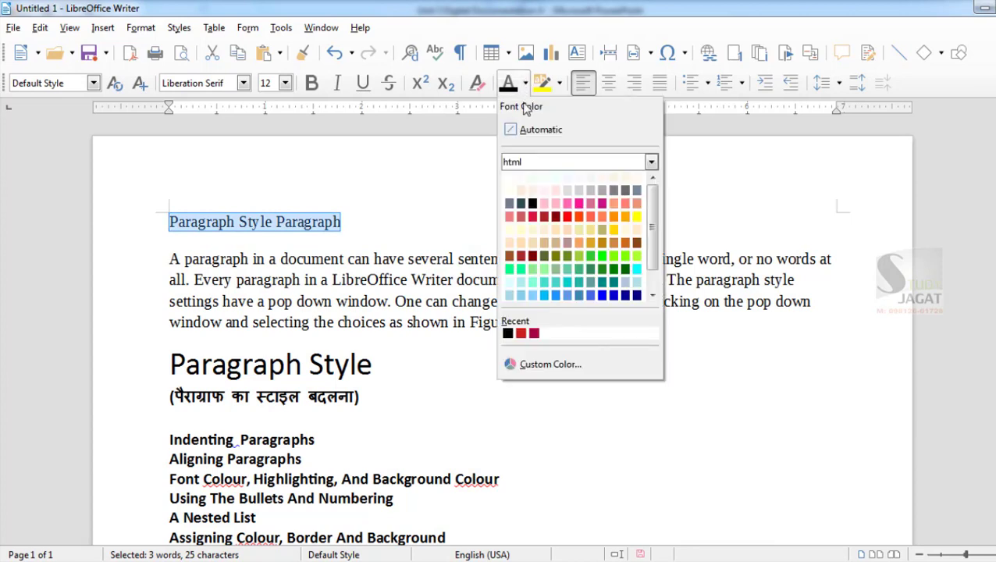
pyautogui.click(555, 216)
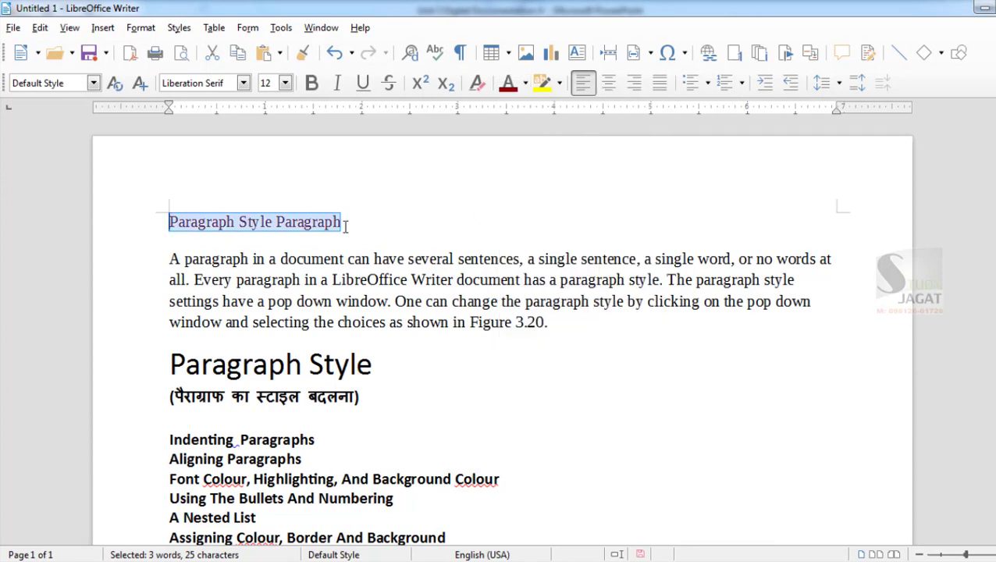
pyautogui.click(355, 221)
pyautogui.moveTo(344, 221); pyautogui.dragTo(113, 219)
pyautogui.click(526, 84)
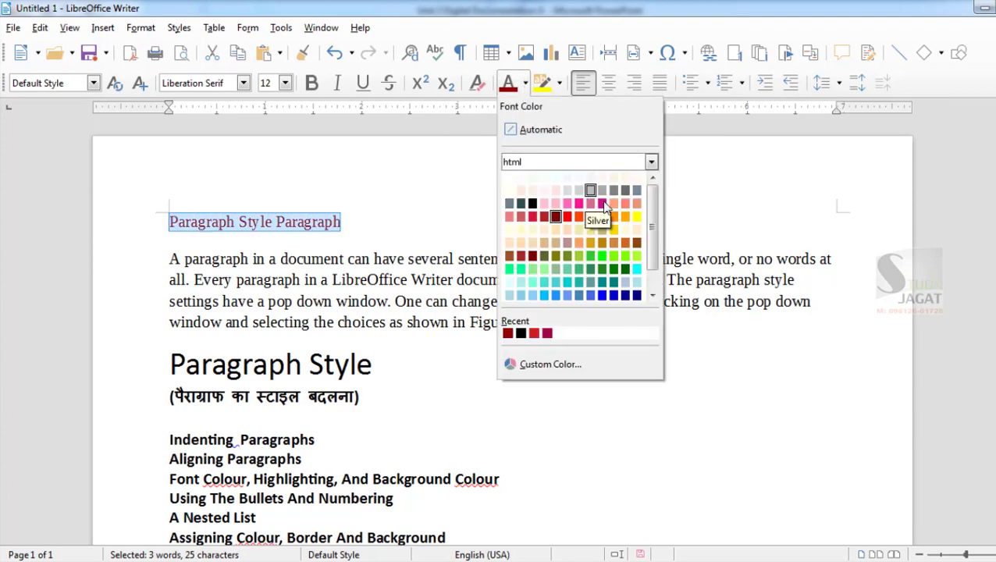
pyautogui.click(625, 217)
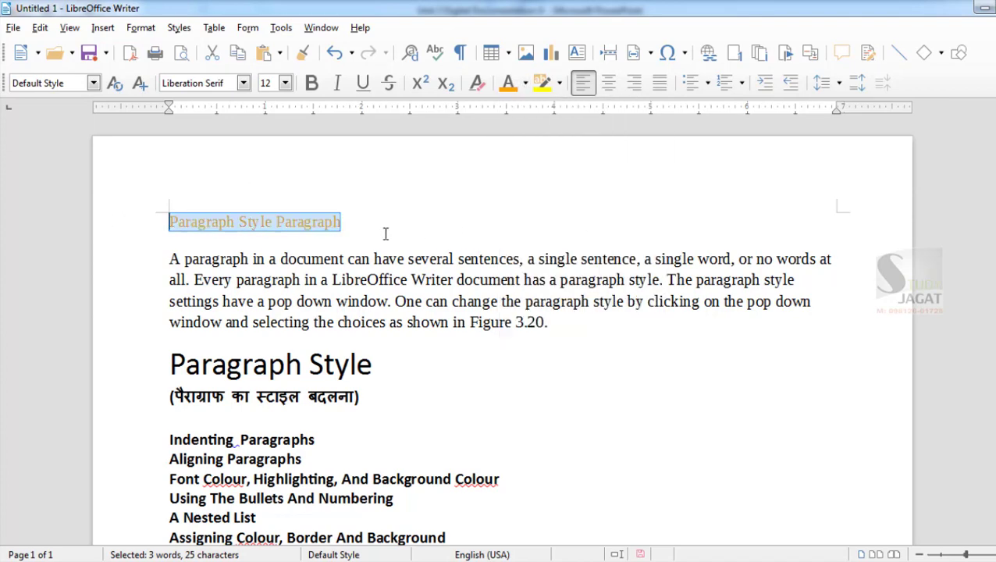
# Highlight the "Paragraph Style Paragraph" line in light peach
pyautogui.click(357, 221)
pyautogui.moveTo(343, 221); pyautogui.dragTo(84, 223)
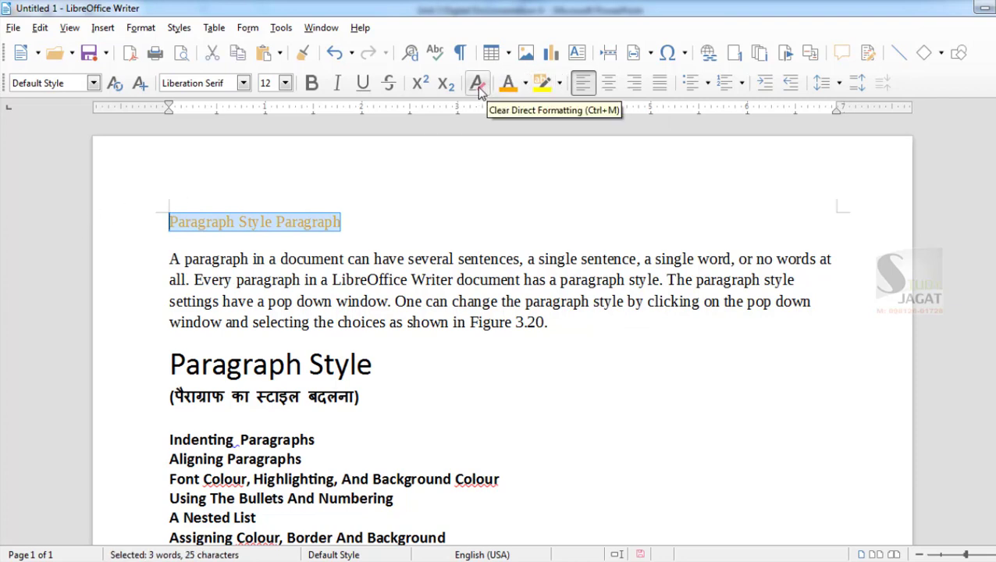
pyautogui.click(561, 87)
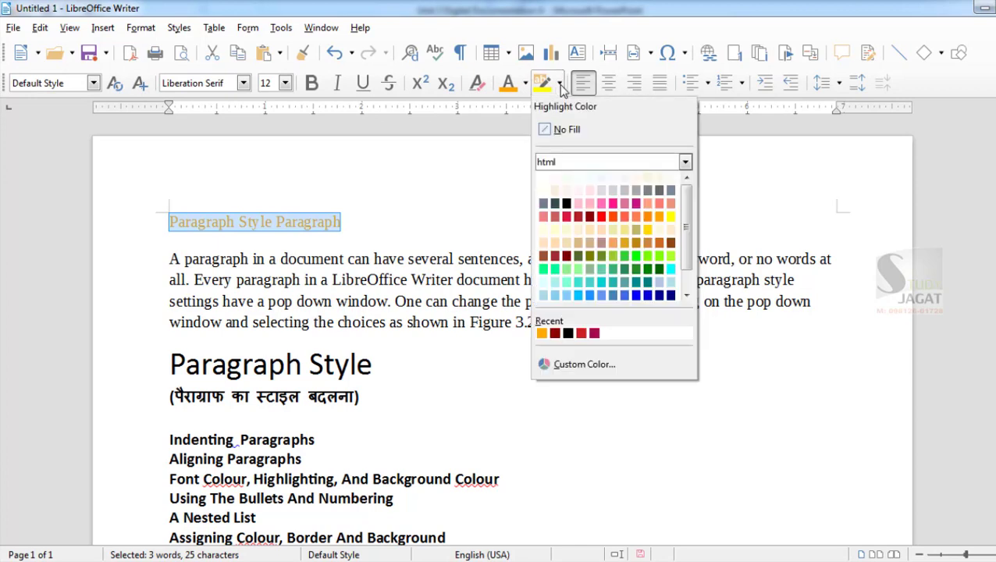
pyautogui.click(600, 230)
pyautogui.click(385, 229)
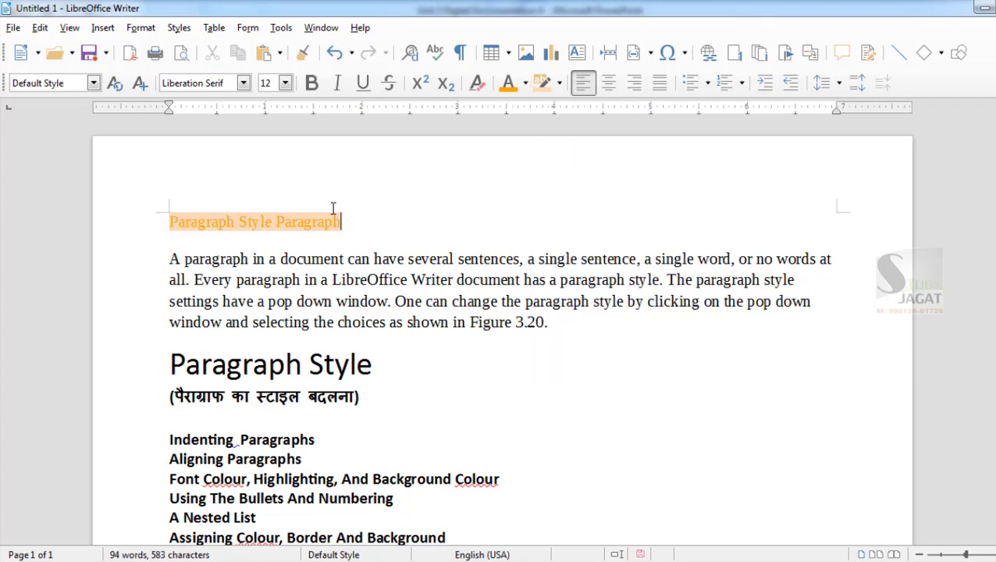
# Highlight the body text from "can have several sentences" to "has a paragraph style" in HotPink, and turn the highlighter off
pyautogui.click(559, 83)
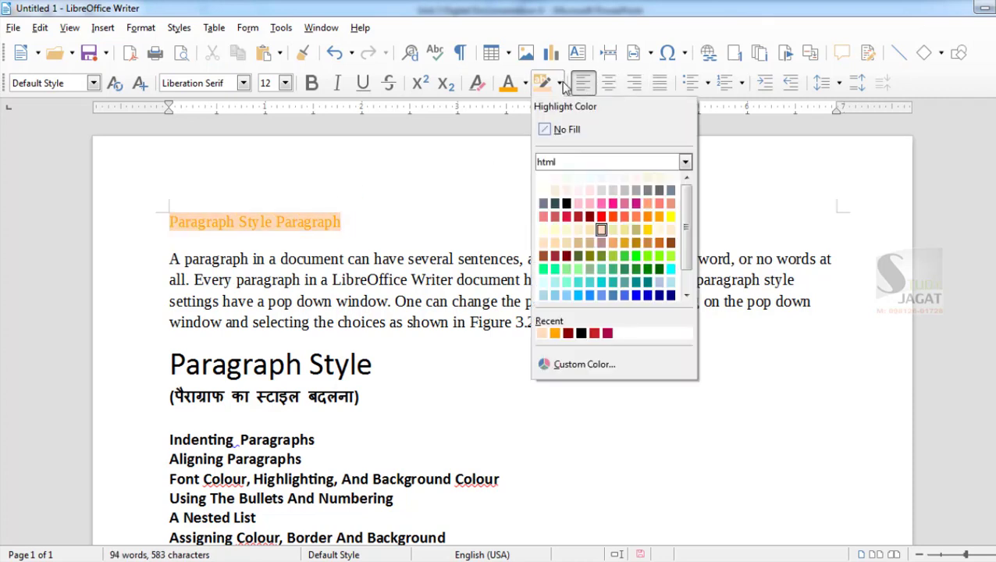
pyautogui.click(601, 204)
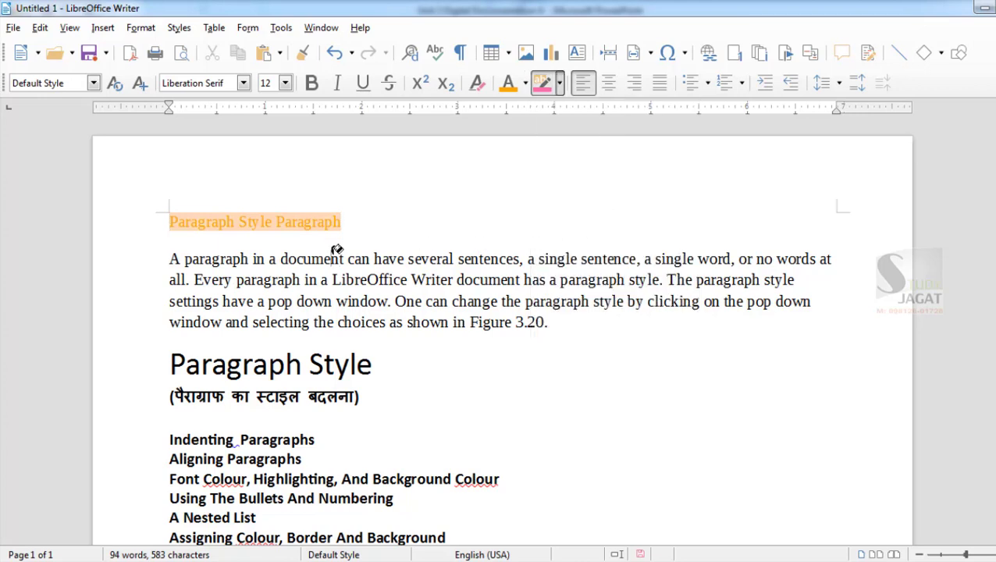
pyautogui.moveTo(341, 259)
pyautogui.mouseDown()
pyautogui.moveTo(673, 262)
pyautogui.moveTo(662, 266)
pyautogui.mouseUp()
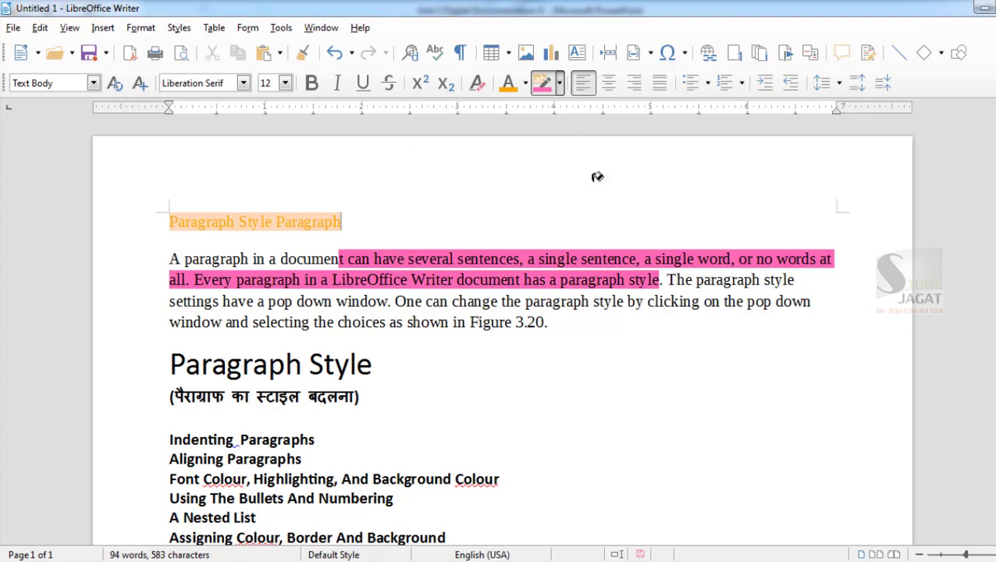
pyautogui.click(543, 84)
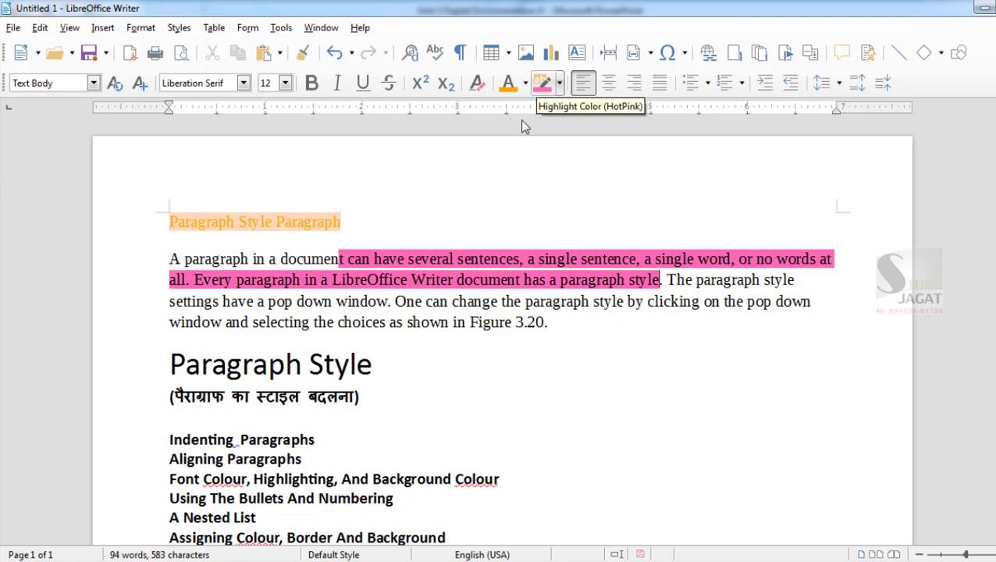
# Fill the body paragraph's background area with the light cream color ffebcd
pyautogui.click(155, 31)
pyautogui.click(214, 194)
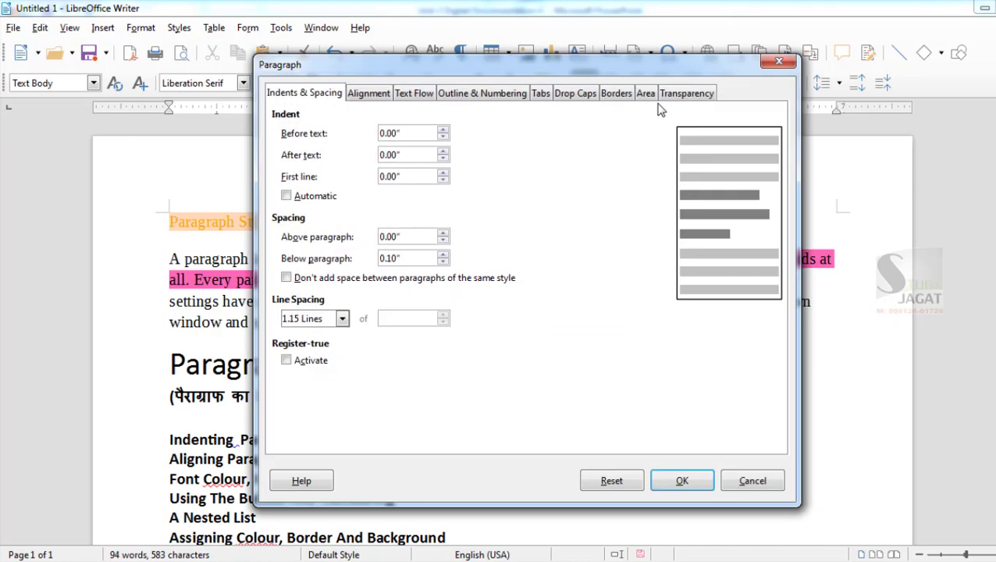
pyautogui.click(647, 95)
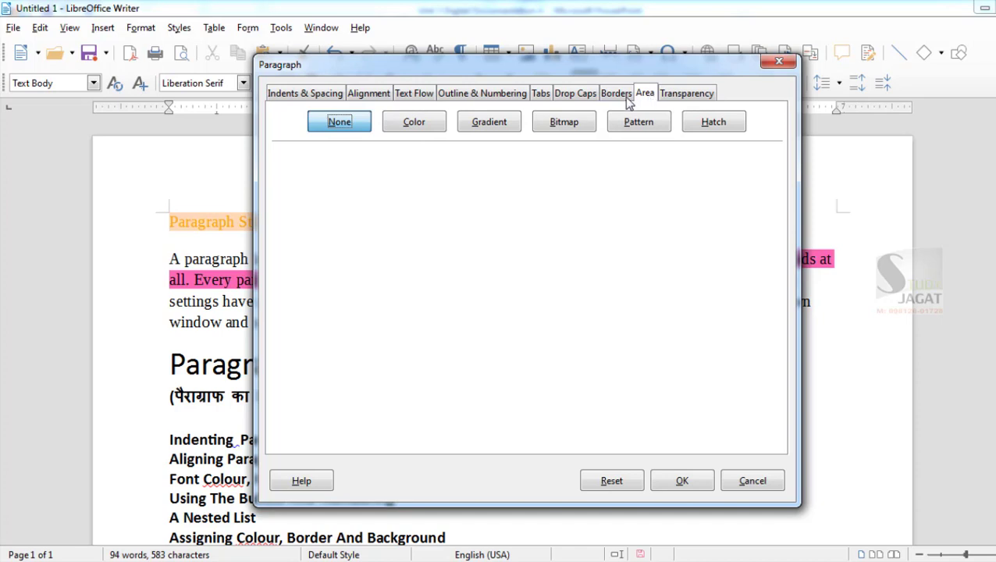
pyautogui.click(406, 125)
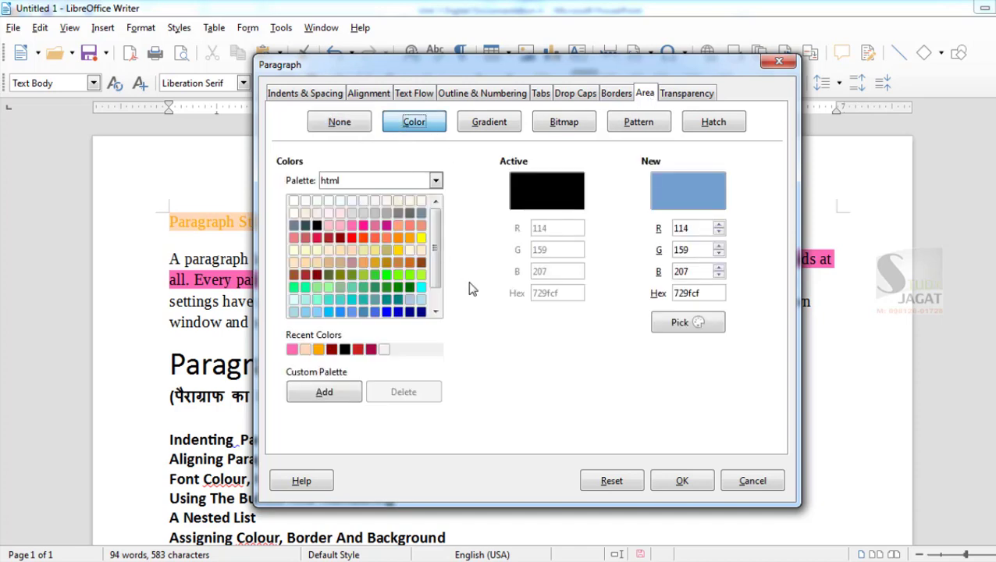
pyautogui.click(421, 250)
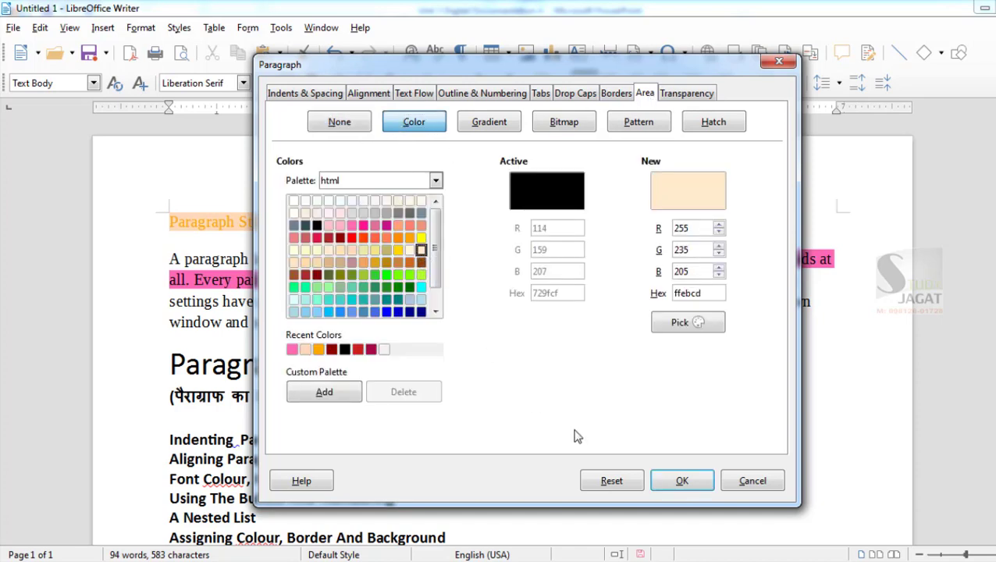
pyautogui.click(685, 484)
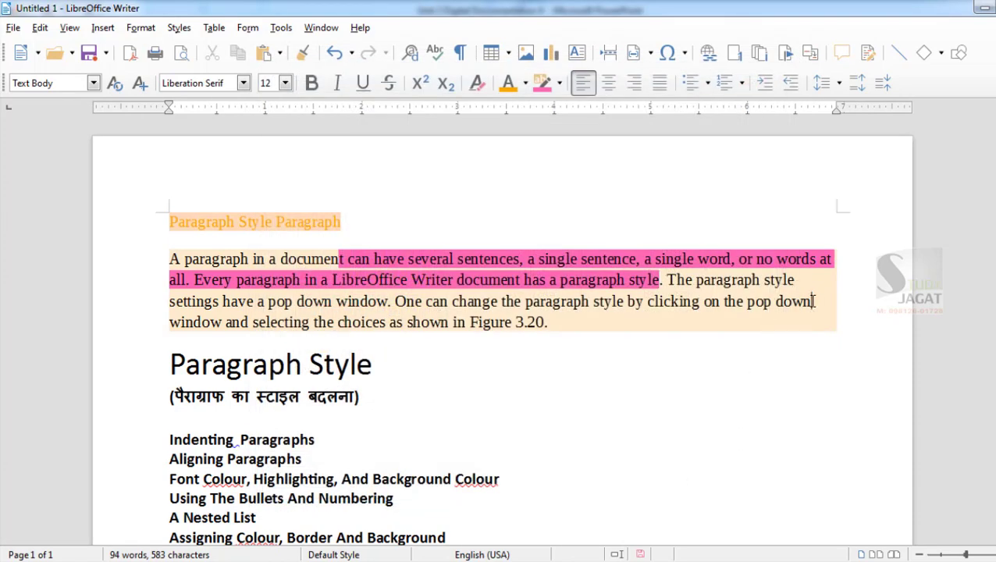
# Clear the direct formatting from both the "Paragraph Style Paragraph" line and the body paragraph below it
pyautogui.moveTo(572, 322); pyautogui.dragTo(450, 146)
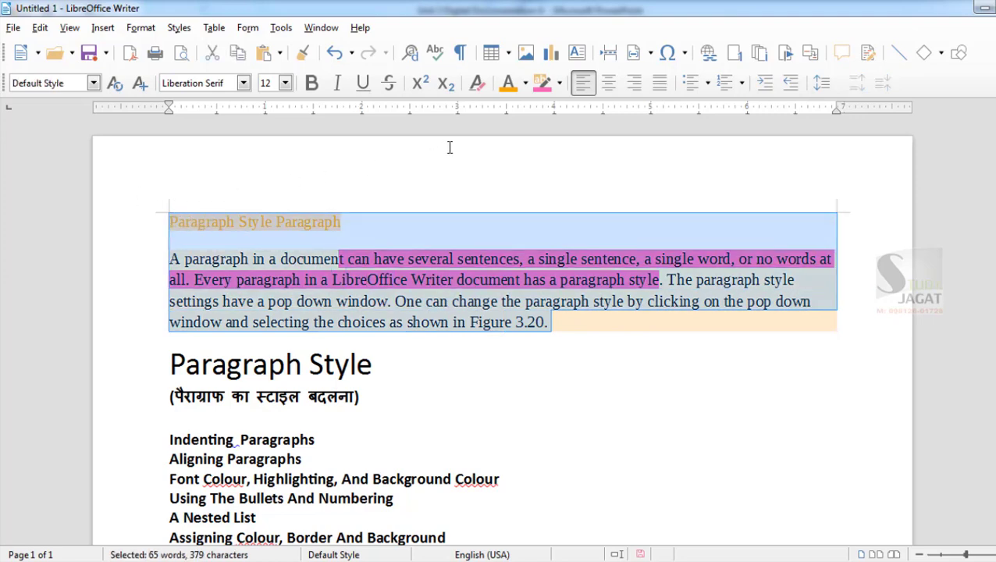
pyautogui.click(479, 83)
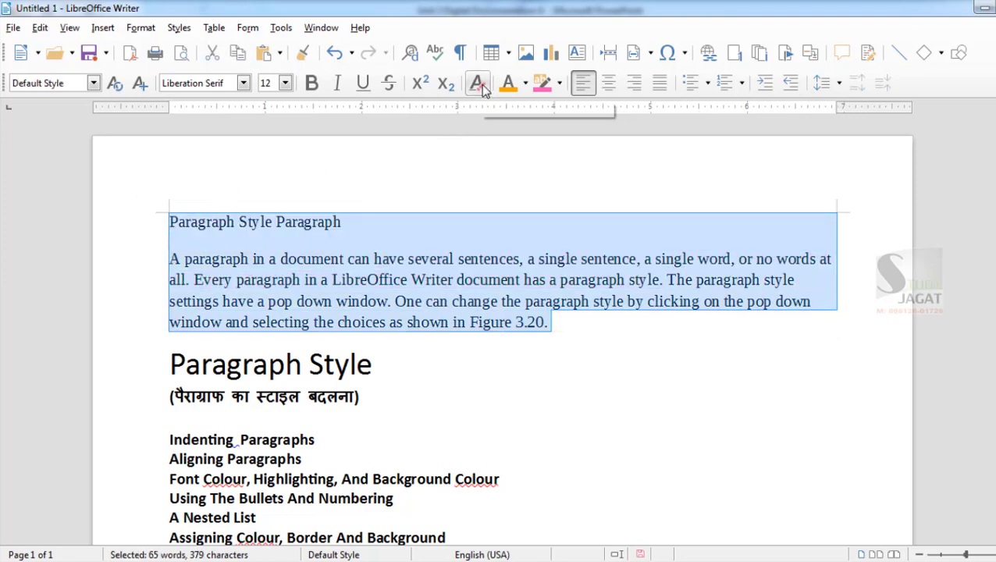
pyautogui.click(547, 302)
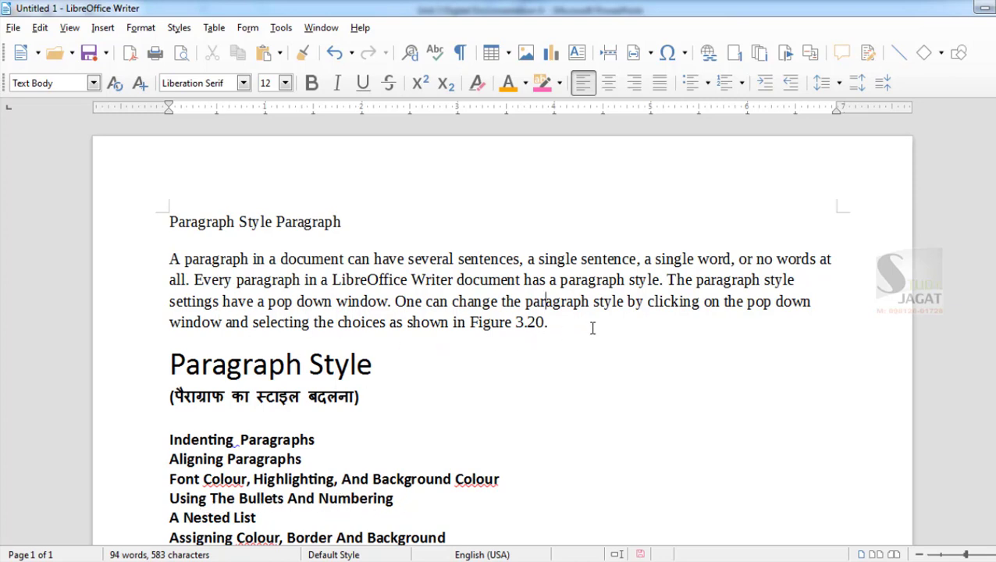
# Apply check mark bullets to the six lines from "Indenting Paragraphs" to "Assigning Colour, Border And Background"
pyautogui.scroll(-3, 469, 414)
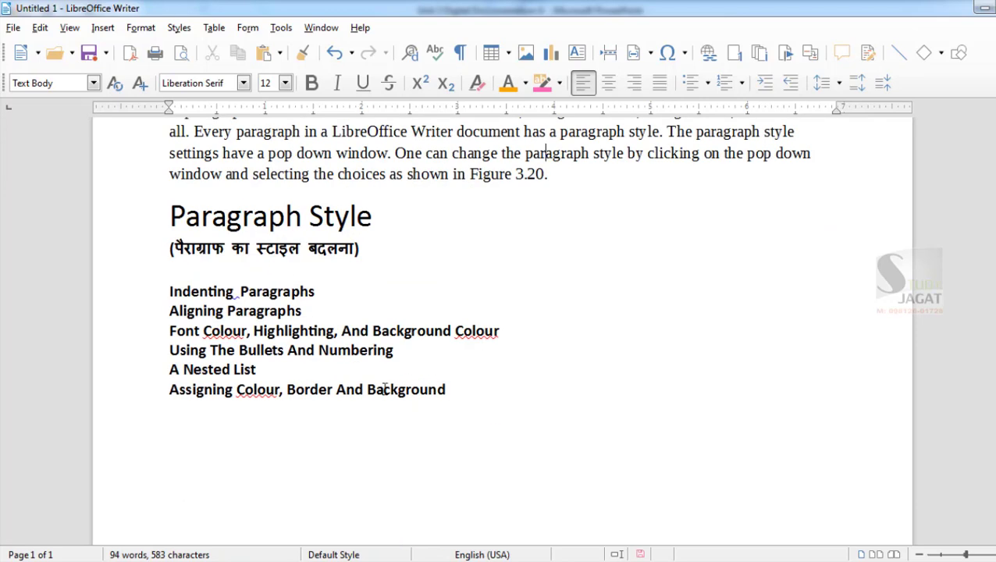
pyautogui.click(457, 388)
pyautogui.moveTo(437, 388); pyautogui.dragTo(168, 292)
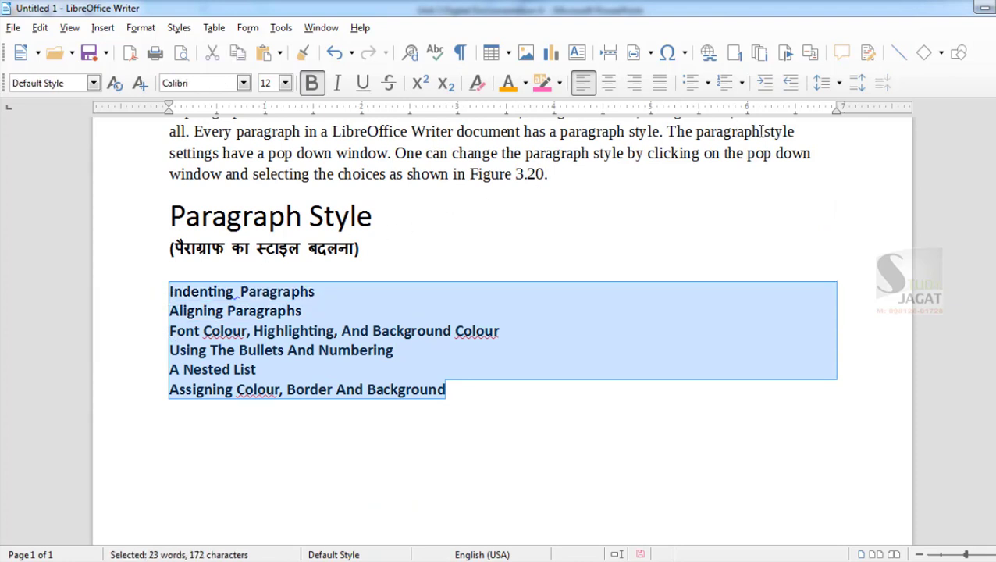
pyautogui.click(707, 84)
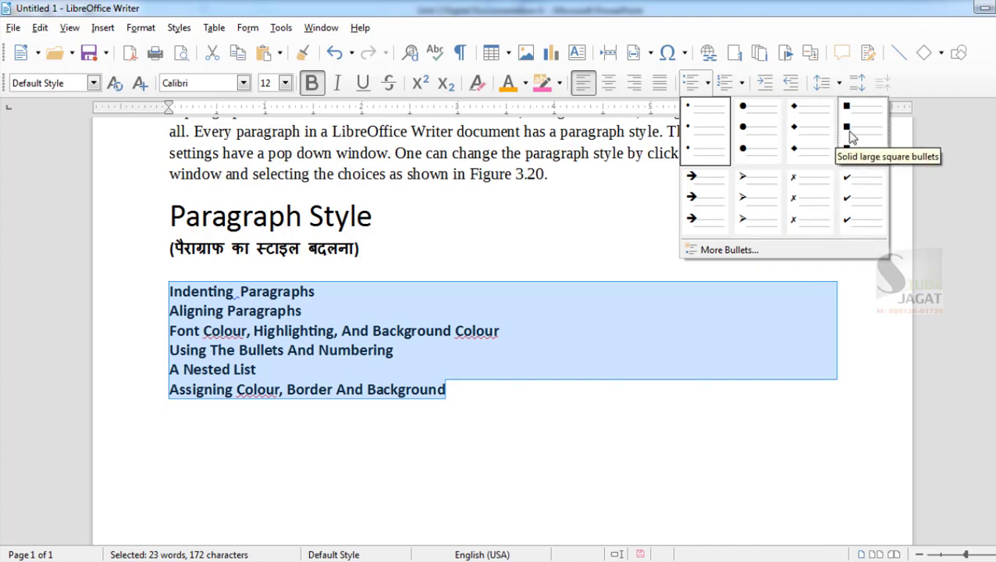
pyautogui.click(850, 197)
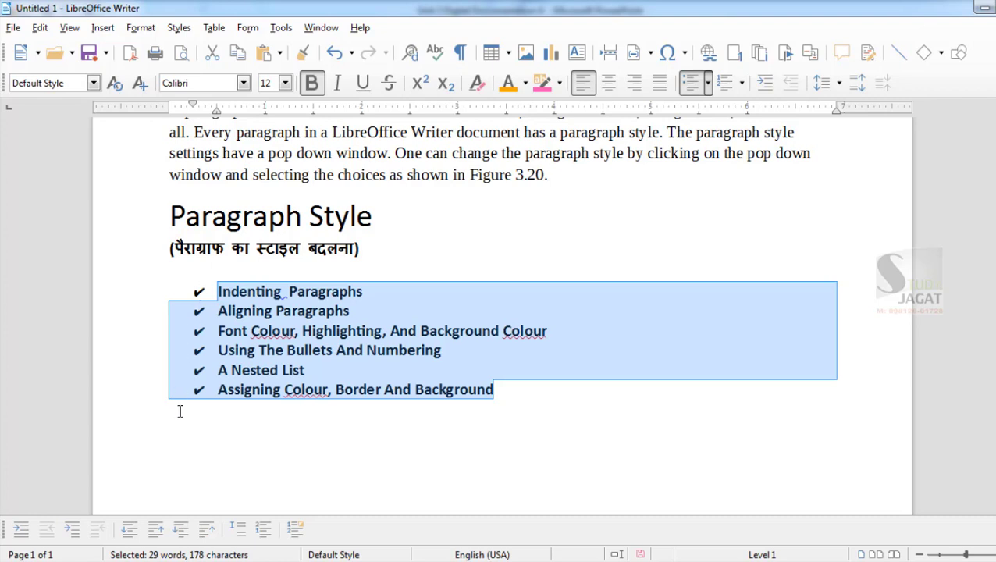
# Add a seventh list item reading "Practical Work" after "Assigning Colour, Border And Background"
pyautogui.click(516, 390)
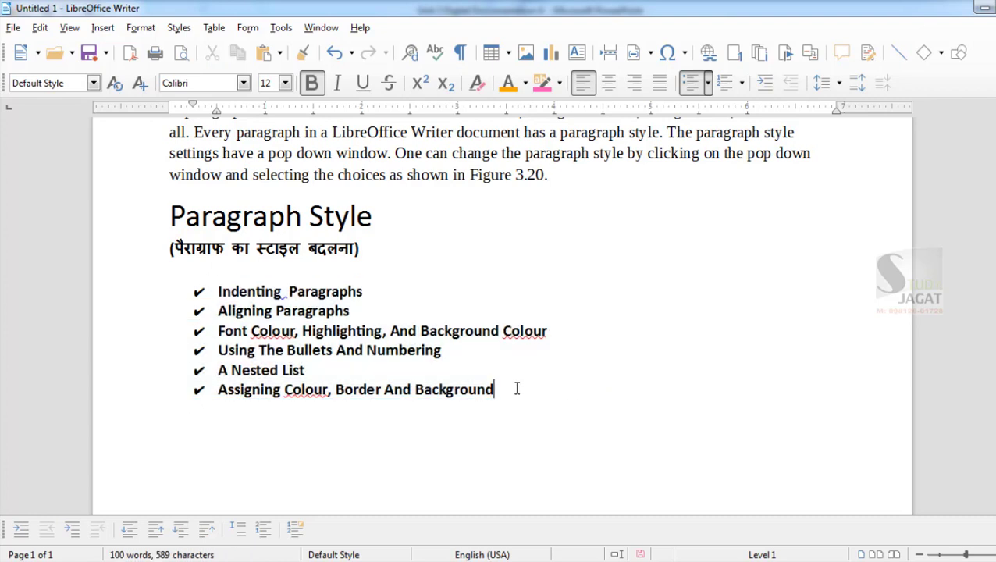
pyautogui.press('Return')
pyautogui.write('Practical ')
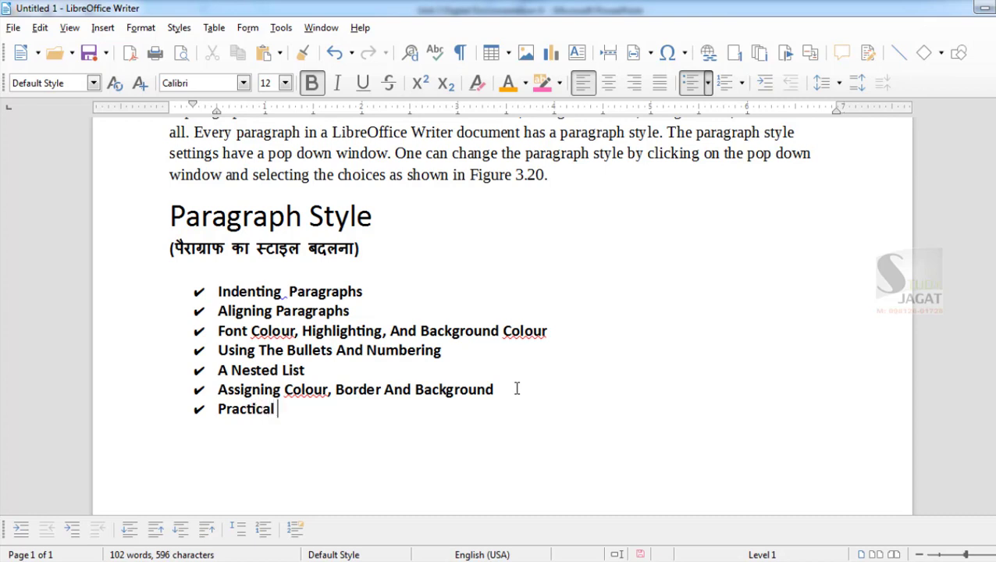
pyautogui.write('Work')
# Number the seven list lines from "Indenting Paragraphs" to "Practical Work" with uppercase Roman numerals, and switch them to the a), b), c) format
pyautogui.moveTo(316, 408); pyautogui.dragTo(217, 291)
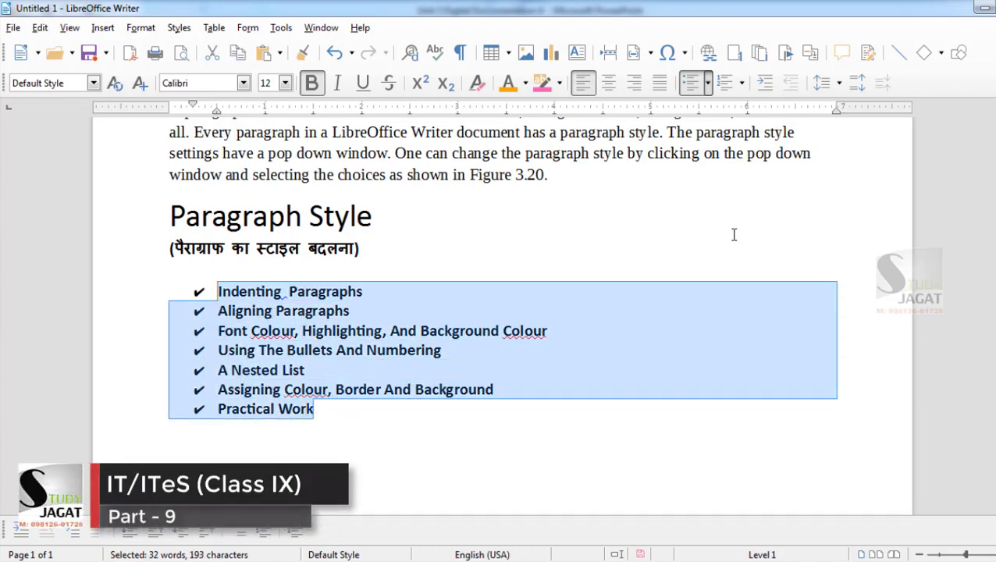
pyautogui.click(742, 84)
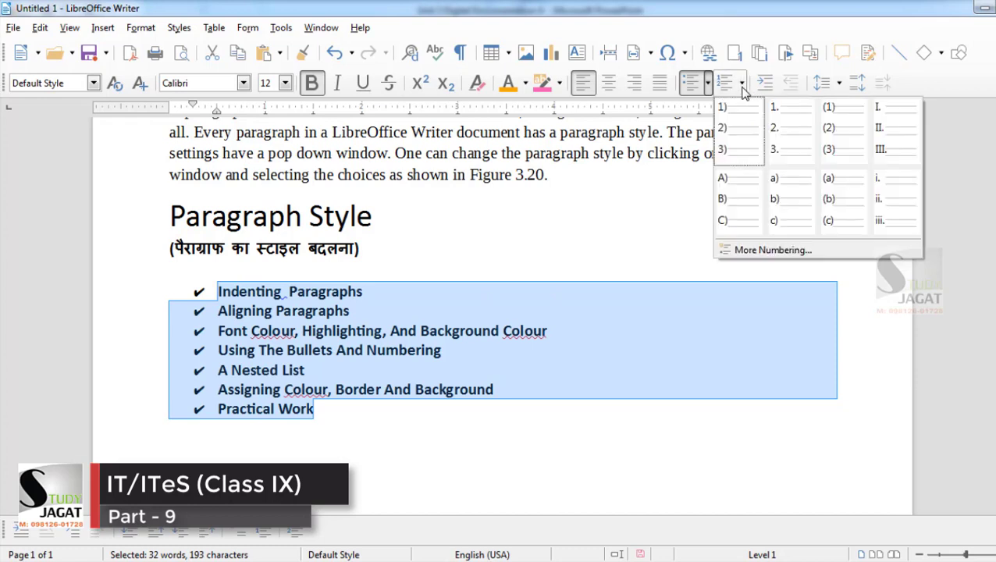
pyautogui.click(885, 126)
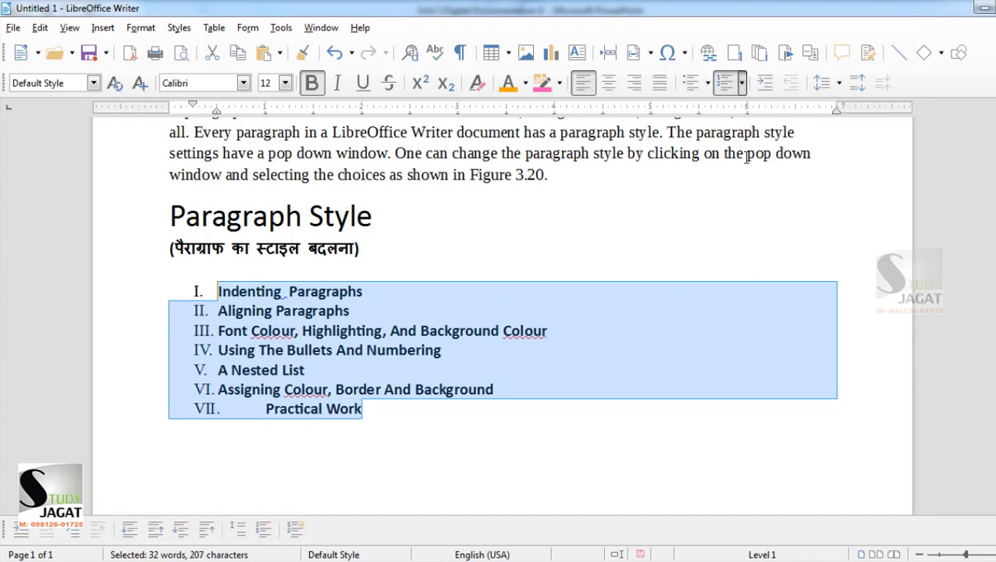
pyautogui.click(742, 84)
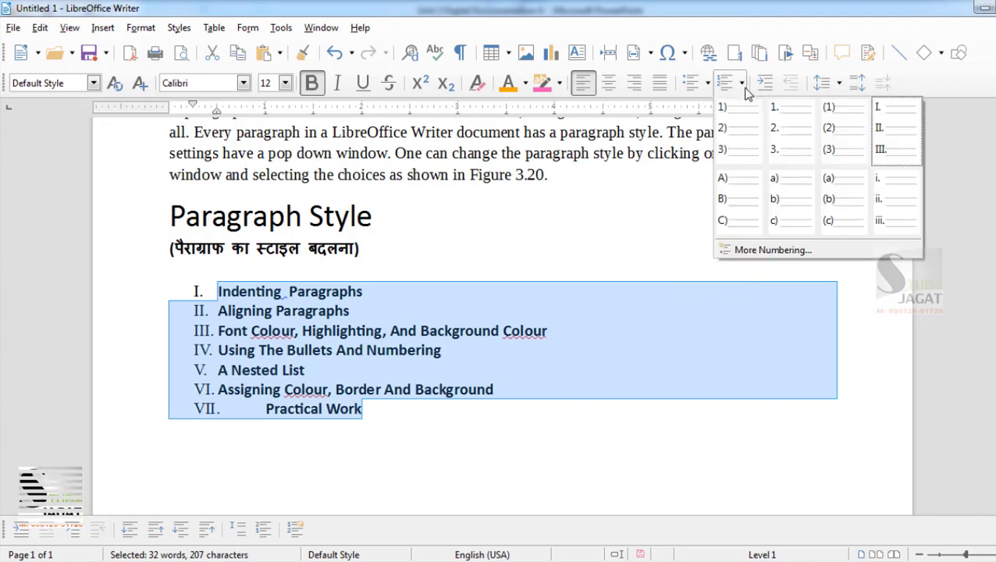
pyautogui.click(776, 214)
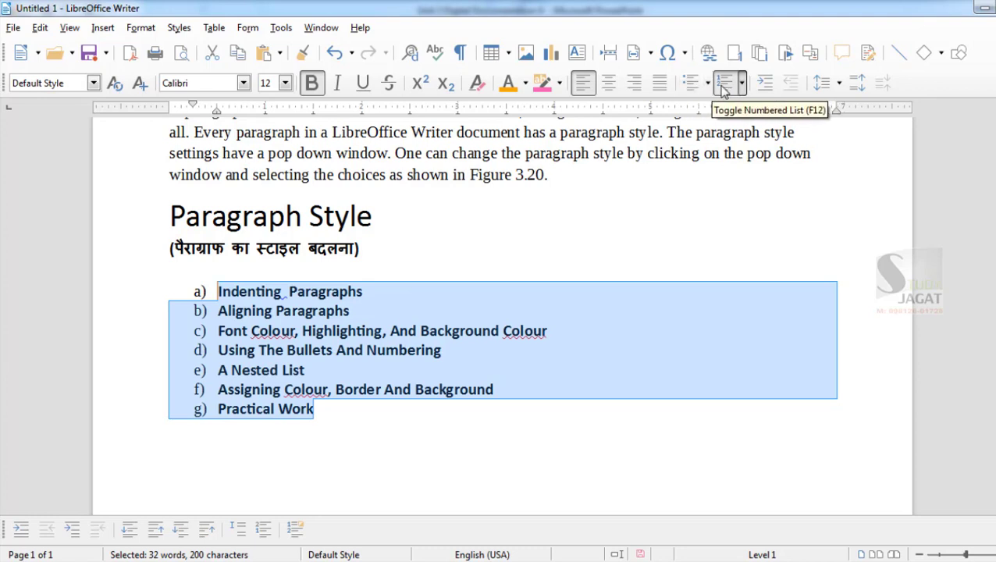
pyautogui.click(340, 416)
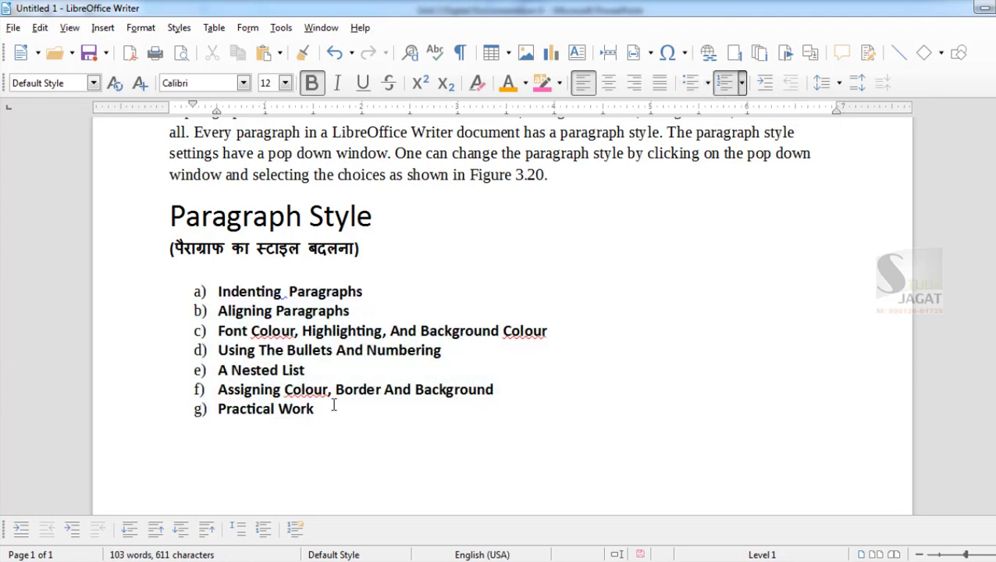
pyautogui.press('Return')
pyautogui.press('Tab')
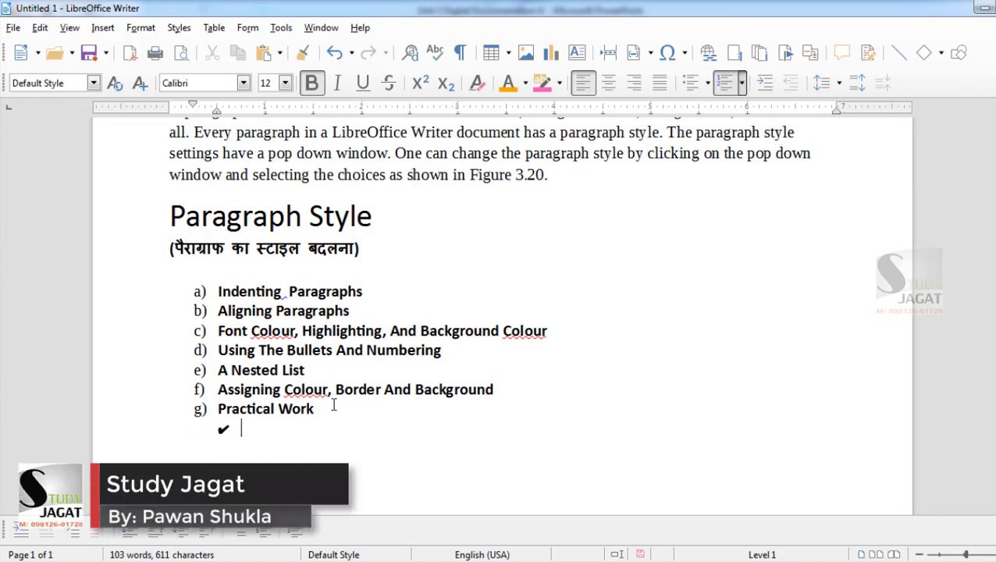
pyautogui.hotkey('shift', 'Tab')
pyautogui.press('BackSpace')
# Customize the list's bullets and numbering so that level 2 uses the 1, 2, 3 number format
pyautogui.click(743, 88)
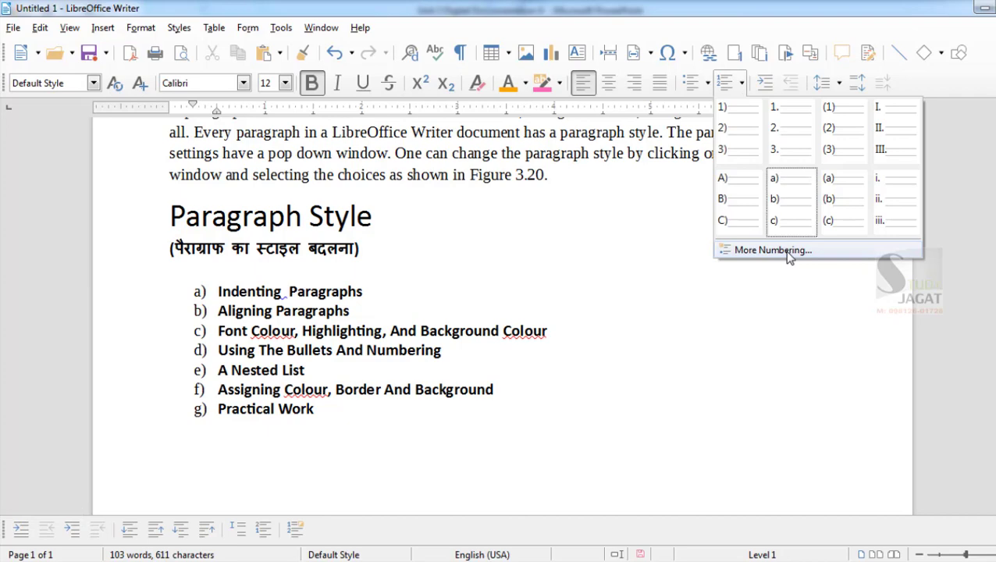
pyautogui.click(708, 89)
pyautogui.click(708, 87)
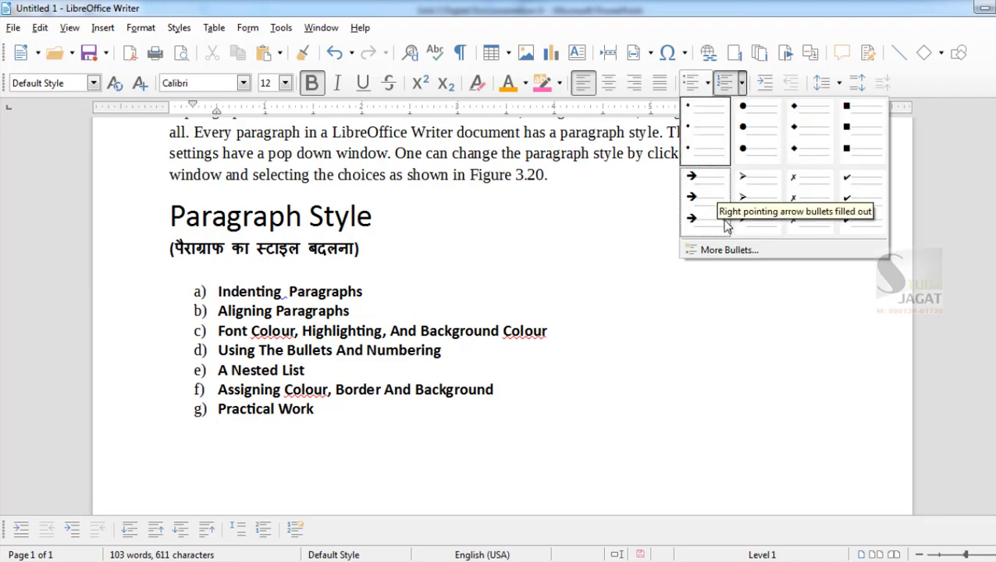
pyautogui.click(722, 260)
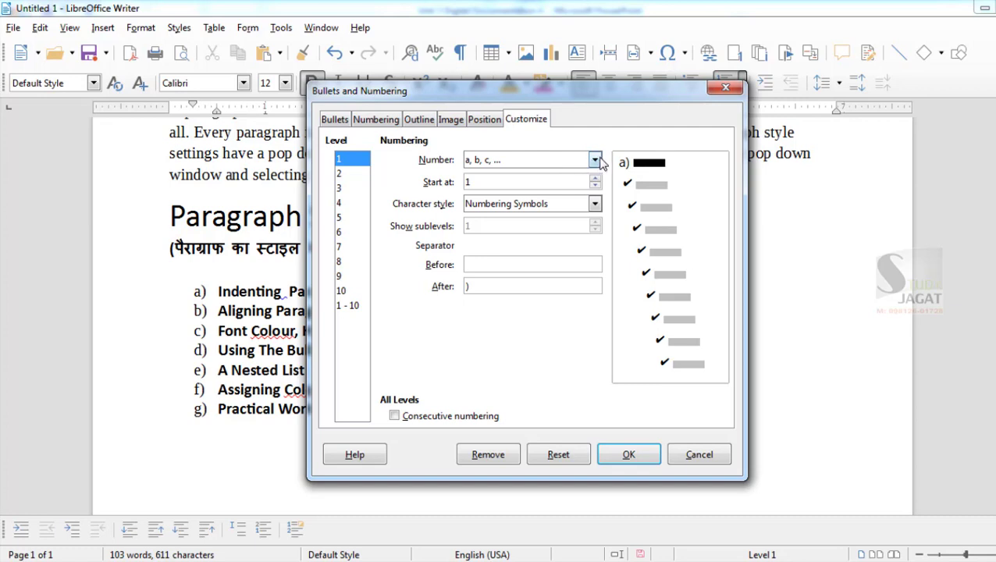
pyautogui.click(352, 174)
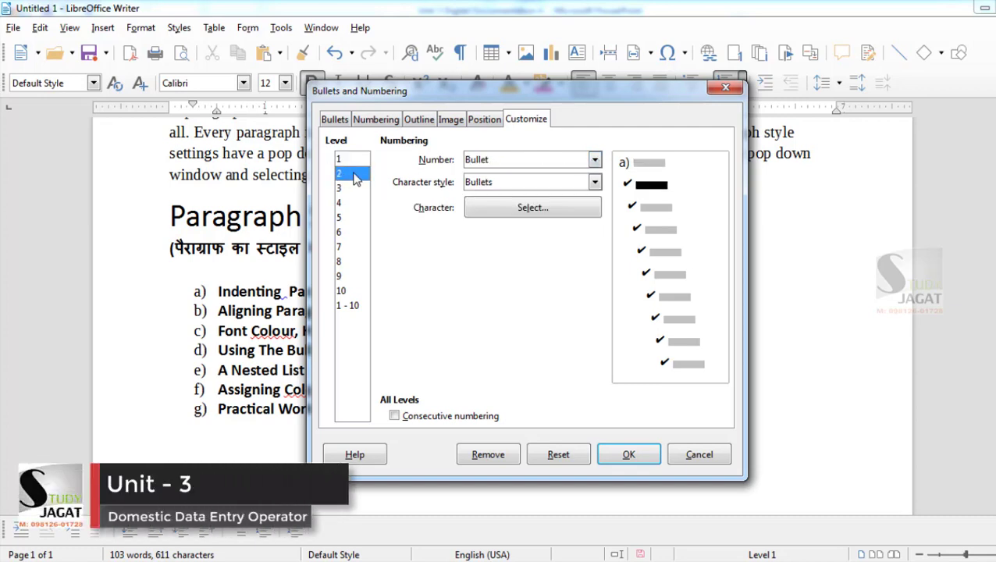
pyautogui.click(596, 160)
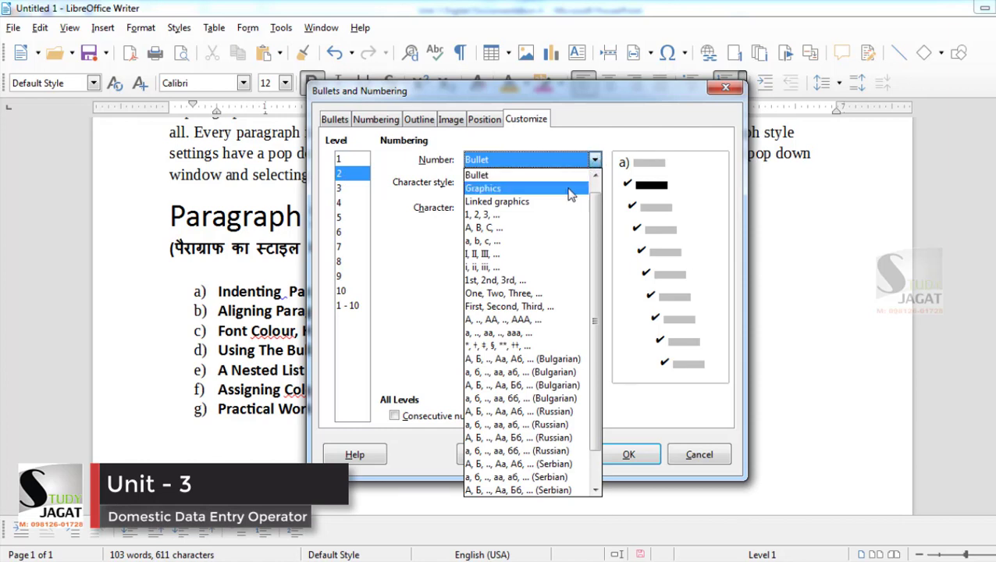
pyautogui.click(492, 216)
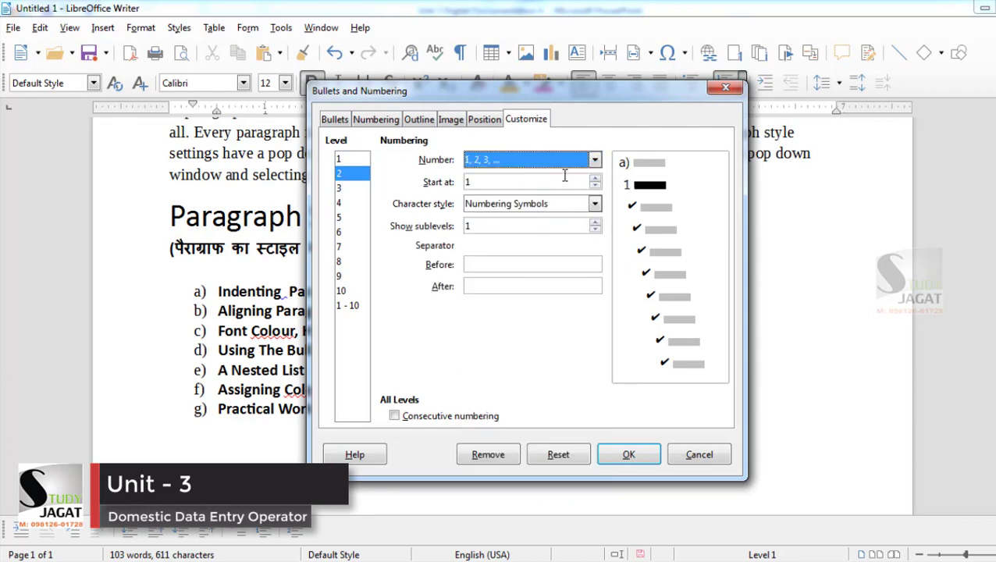
# Set the list's level 3 to the I, II, III number format and apply the customized numbering
pyautogui.click(352, 188)
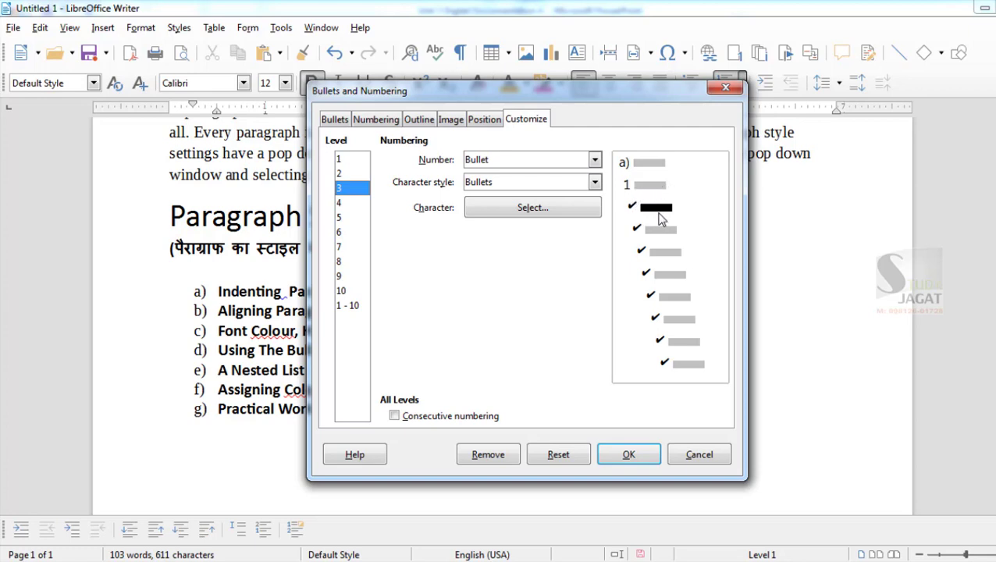
pyautogui.click(595, 159)
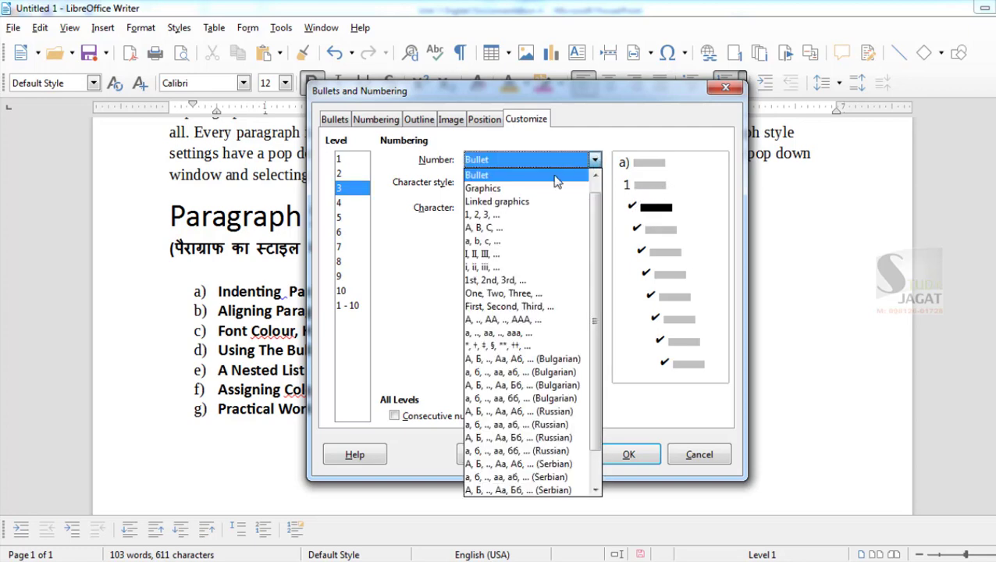
pyautogui.click(481, 257)
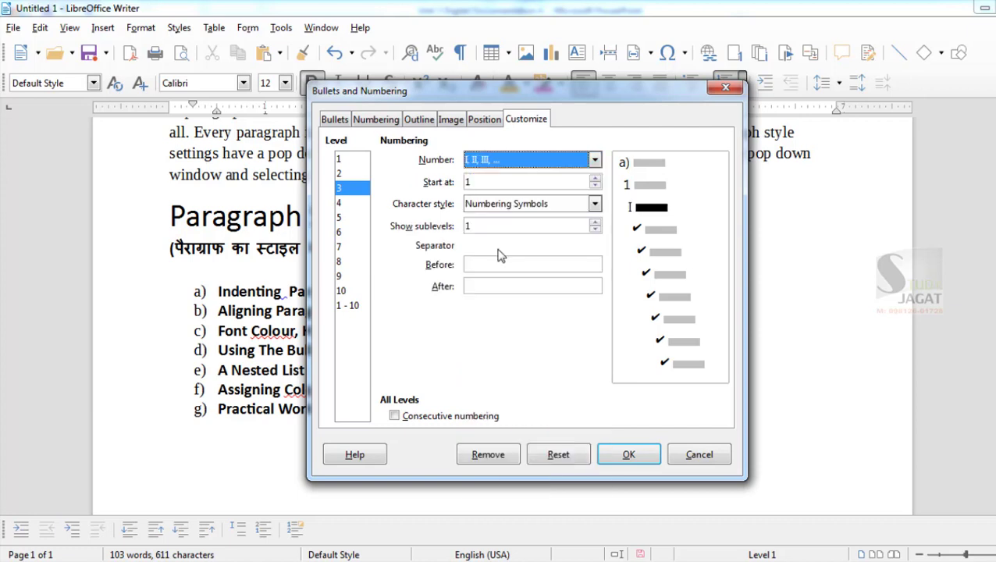
pyautogui.click(632, 453)
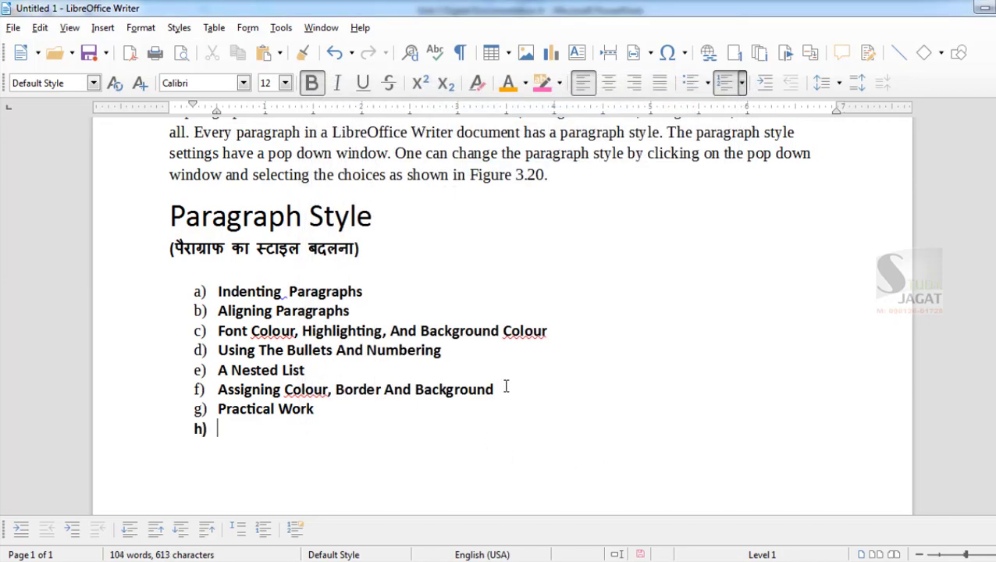
# Under "Practical Work", add the second-level item "Libre Office" with the third-level item "Writer" beneath it
pyautogui.press('BackSpace')
pyautogui.press('BackSpace')
pyautogui.press('Return')
pyautogui.press('Tab')
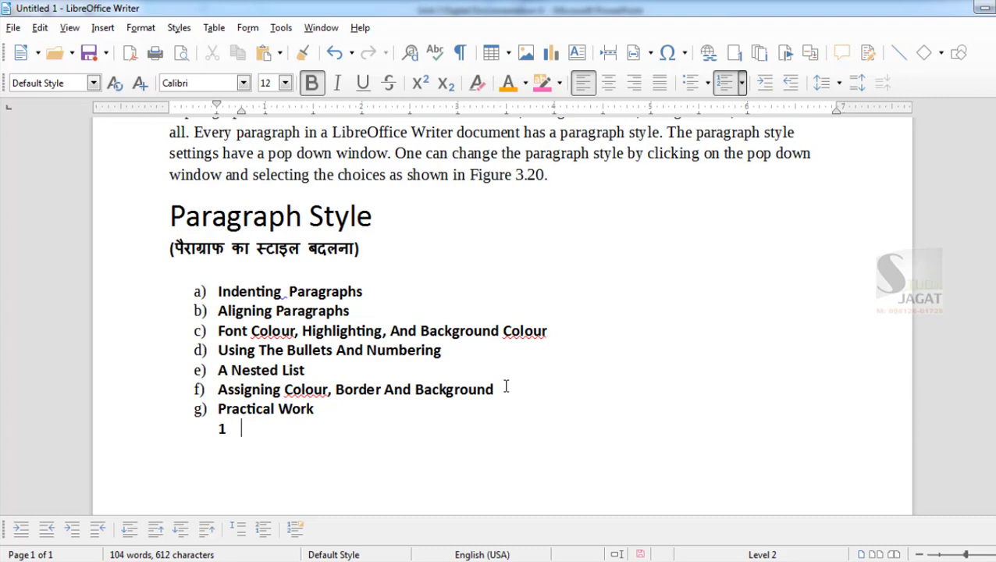
pyautogui.write('Libre Office')
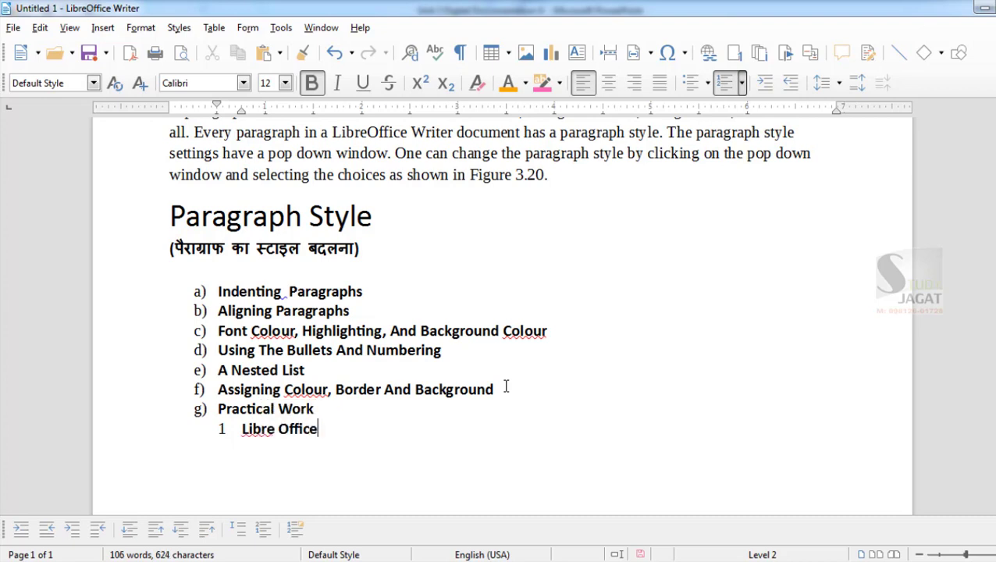
pyautogui.press('Return')
pyautogui.press('Tab')
pyautogui.write('Write')
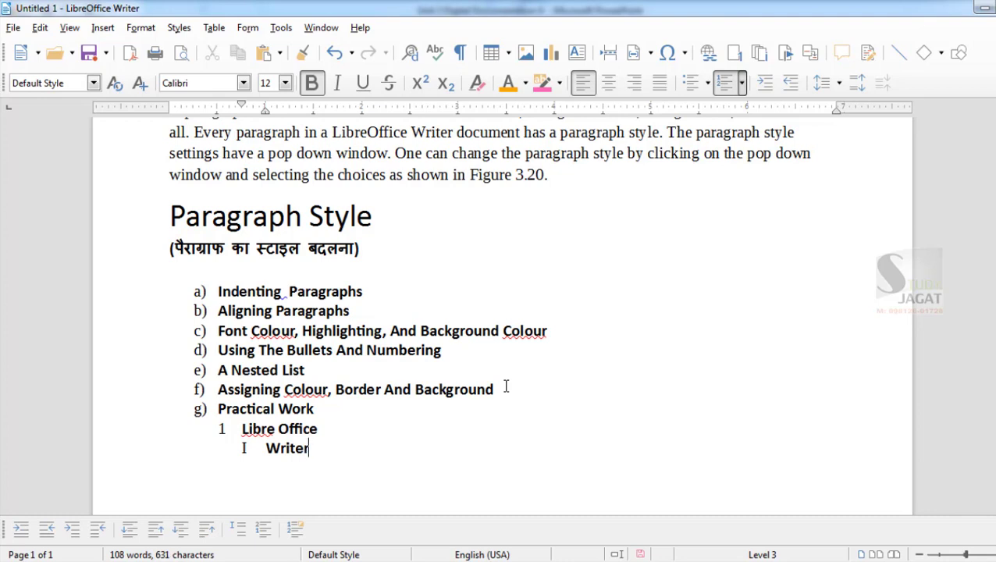
# Add the second-level item "Ms Office" after "Writer", with the third-level item "Word" beneath it
pyautogui.press('Return')
pyautogui.press('Tab')
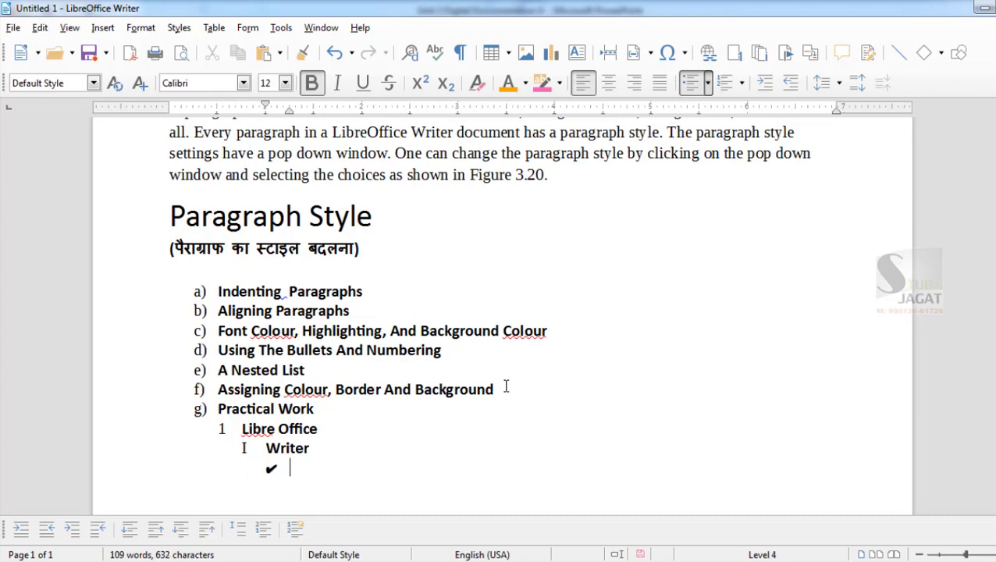
pyautogui.hotkey('shift', 'Tab')
pyautogui.hotkey('shift', 'Tab')
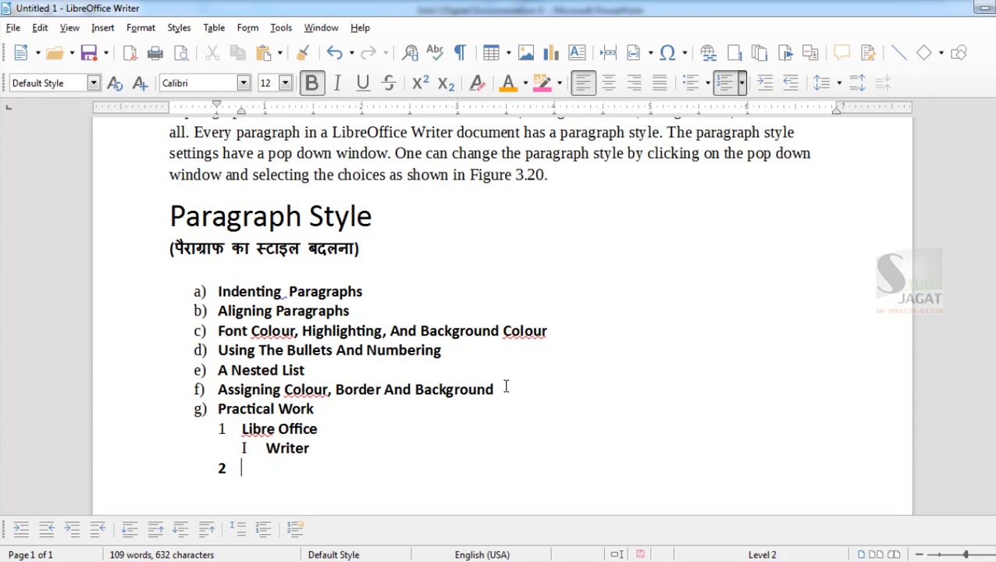
pyautogui.write('Ms Office')
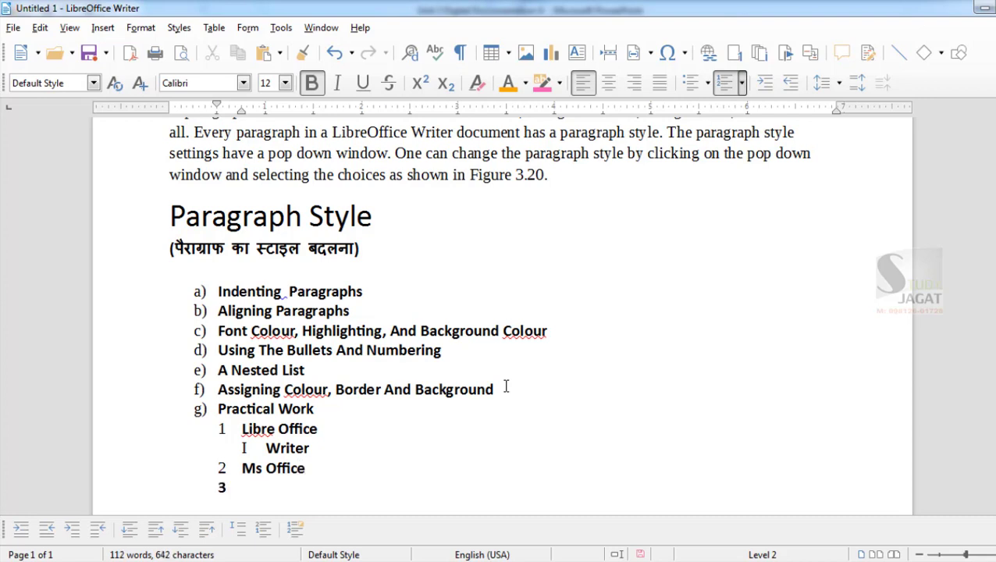
pyautogui.press('Tab')
pyautogui.write('Wo')
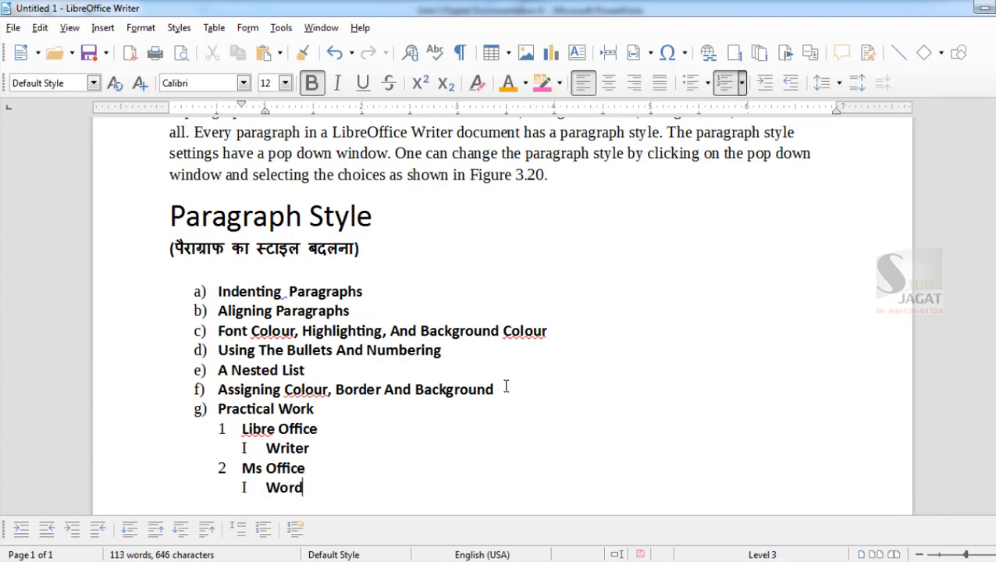
# Start an empty list item below "Word" and promote it to the top level of the list
pyautogui.press('Return')
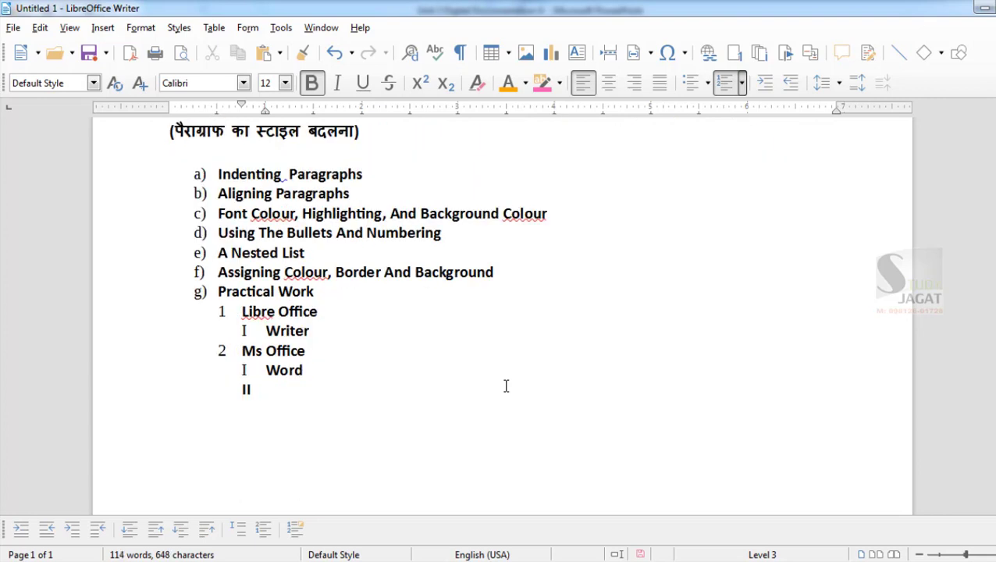
pyautogui.press('Tab')
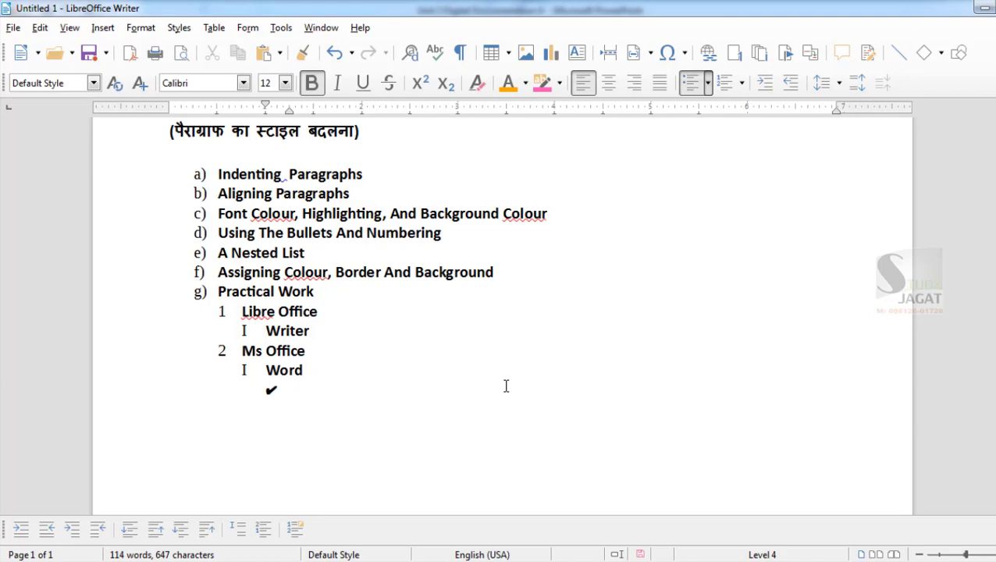
pyautogui.hotkey('shift', 'Tab')
pyautogui.hotkey('shift', 'Tab')
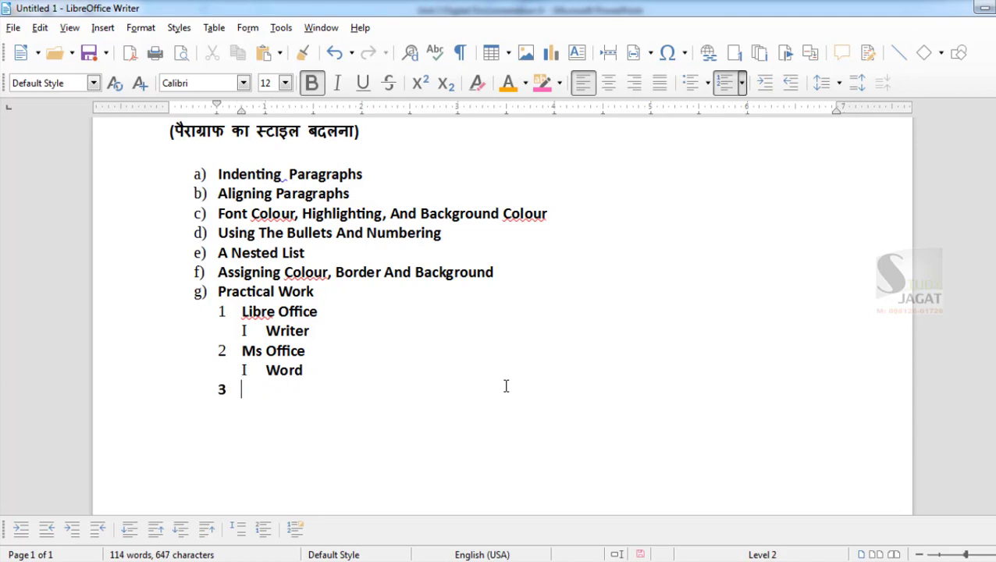
pyautogui.hotkey('shift', 'Tab')
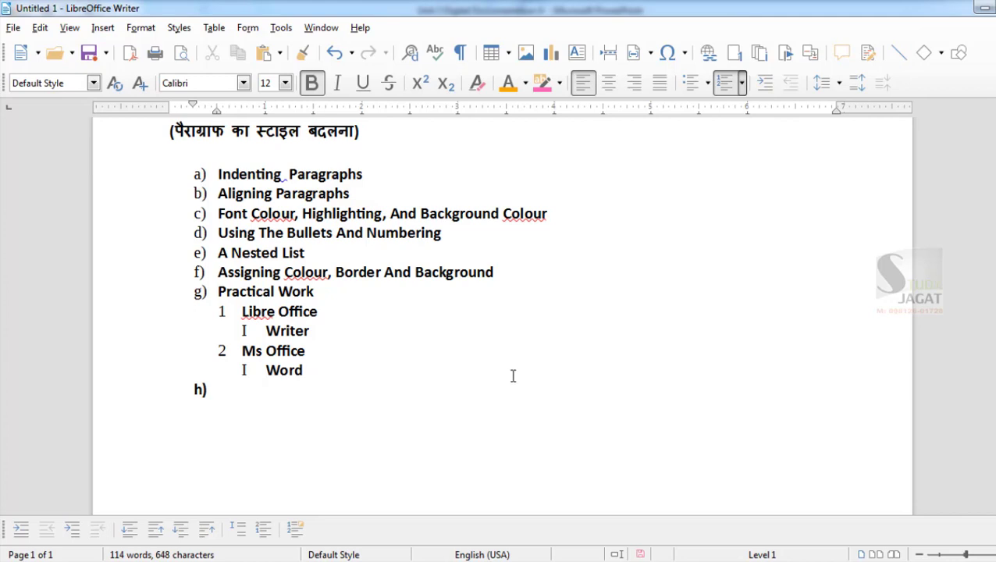
# Fill the body paragraph below "Paragraph Style Paragraph" with the khaki background color f0e68c
pyautogui.scroll(1, 502, 376)
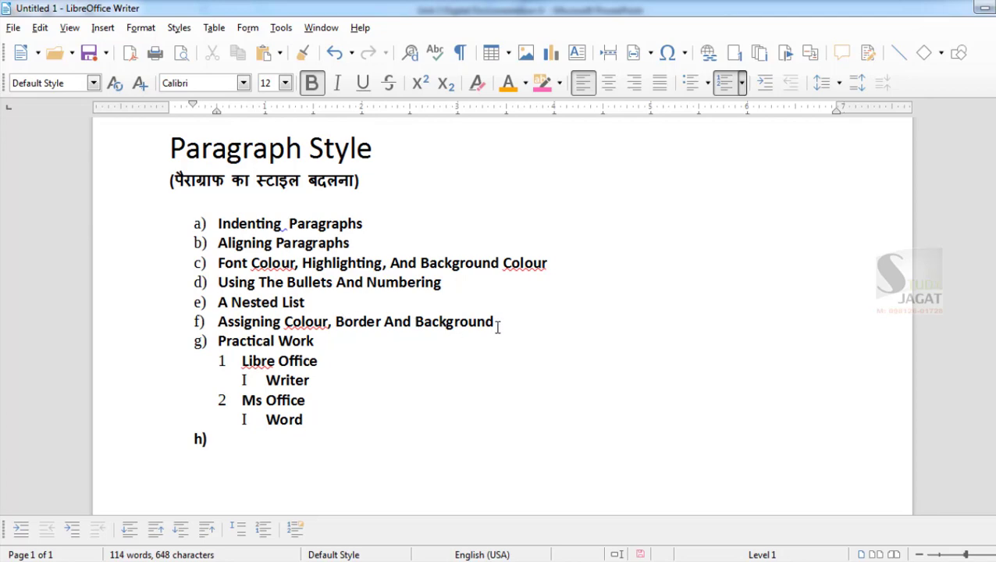
pyautogui.scroll(5, 444, 348)
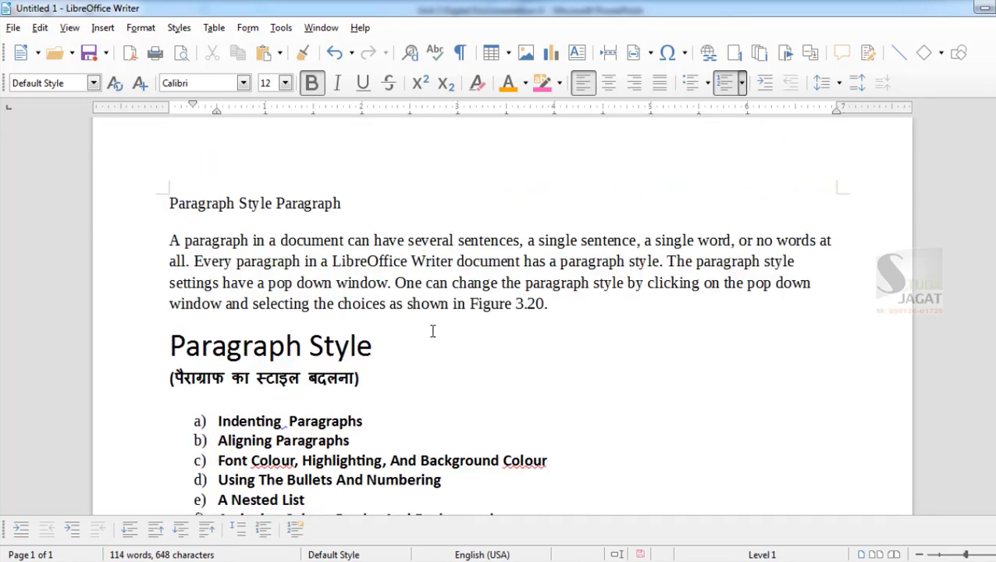
pyautogui.moveTo(560, 306); pyautogui.dragTo(163, 239)
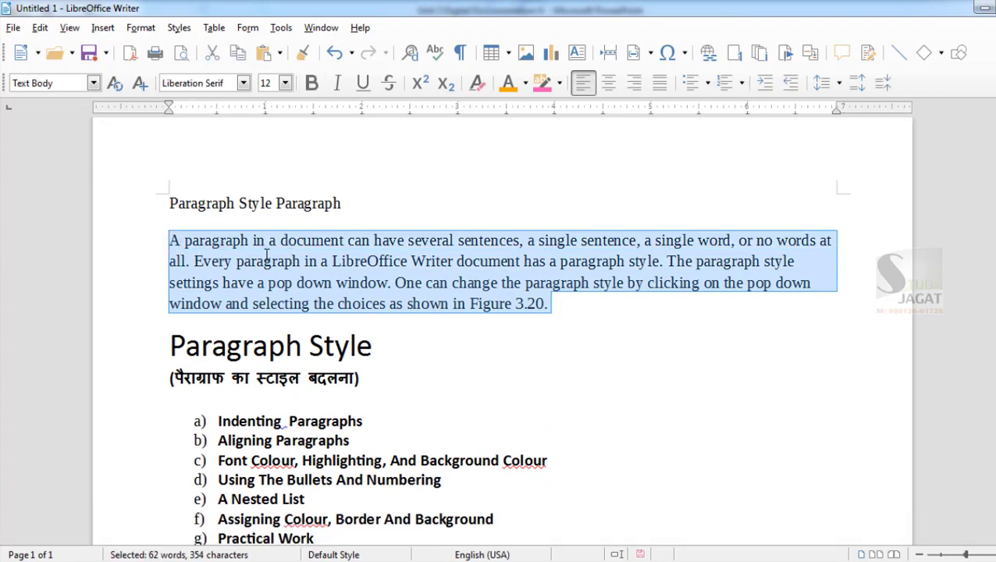
pyautogui.click(140, 29)
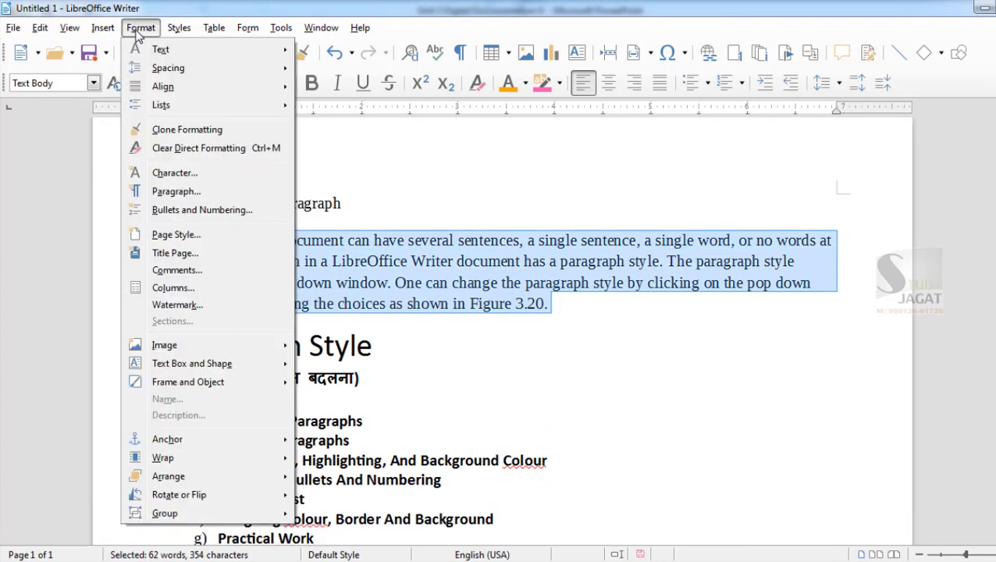
pyautogui.click(182, 195)
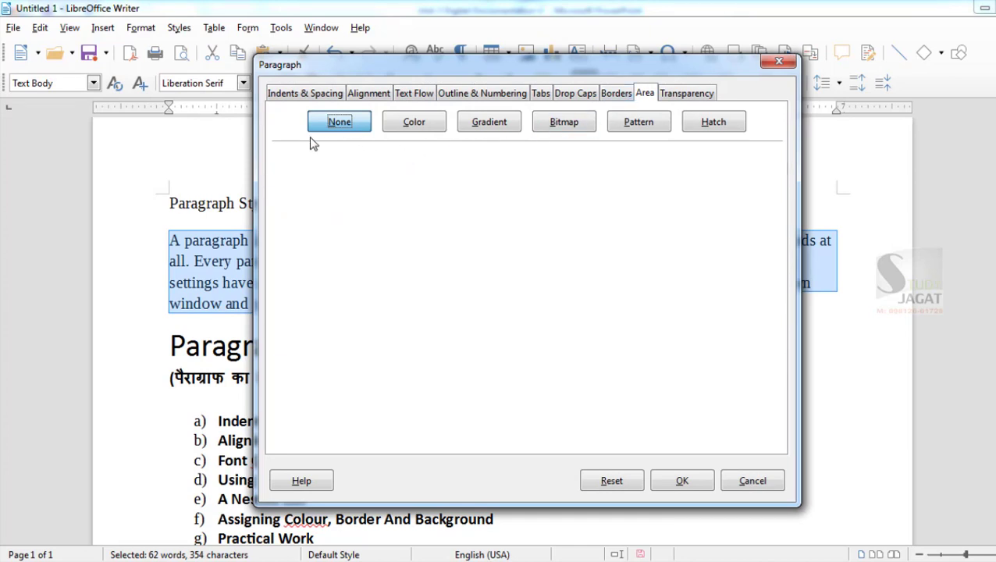
pyautogui.click(416, 124)
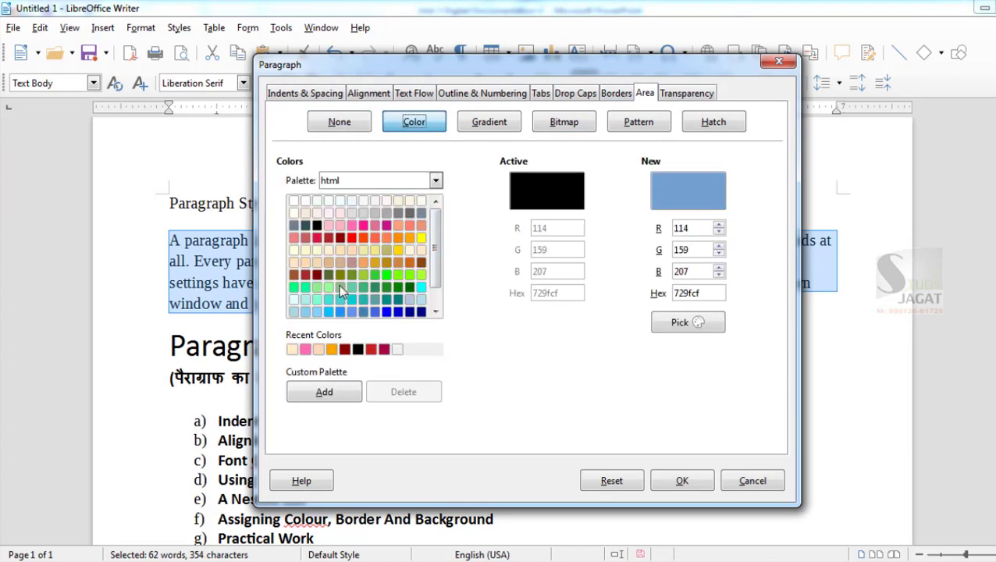
pyautogui.click(373, 253)
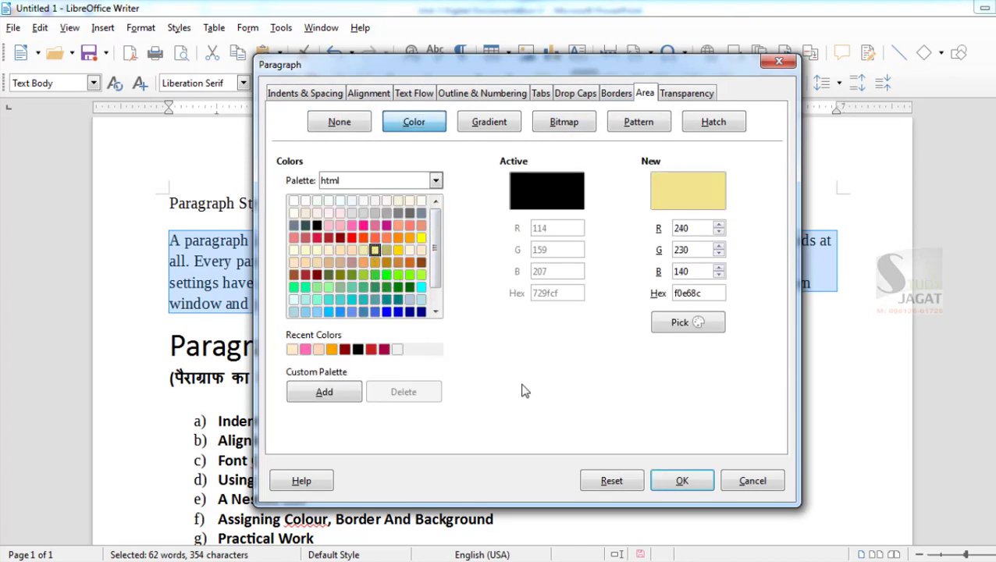
pyautogui.click(681, 481)
pyautogui.click(578, 309)
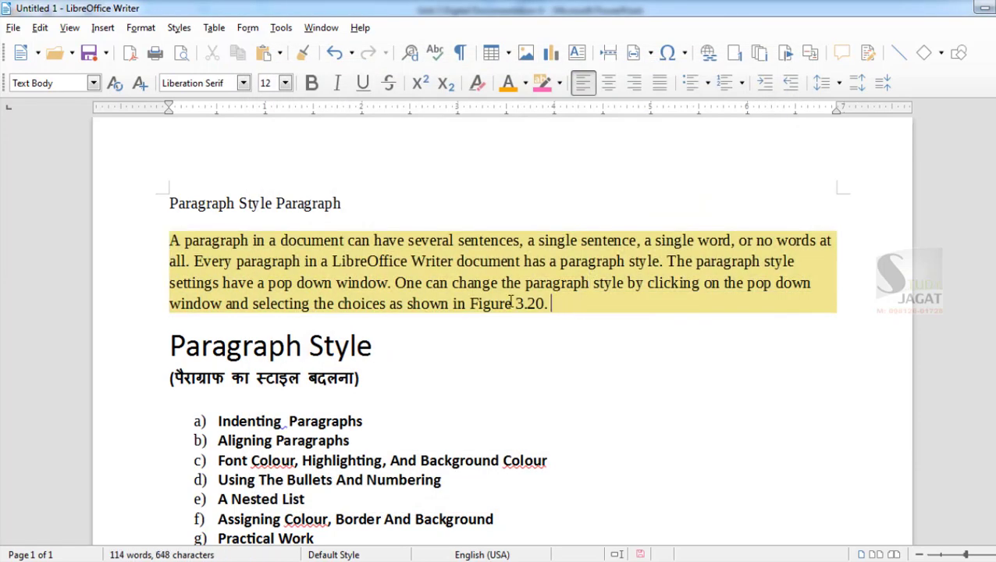
# Select the body paragraph again and open its background area settings
pyautogui.moveTo(558, 303); pyautogui.dragTo(164, 240)
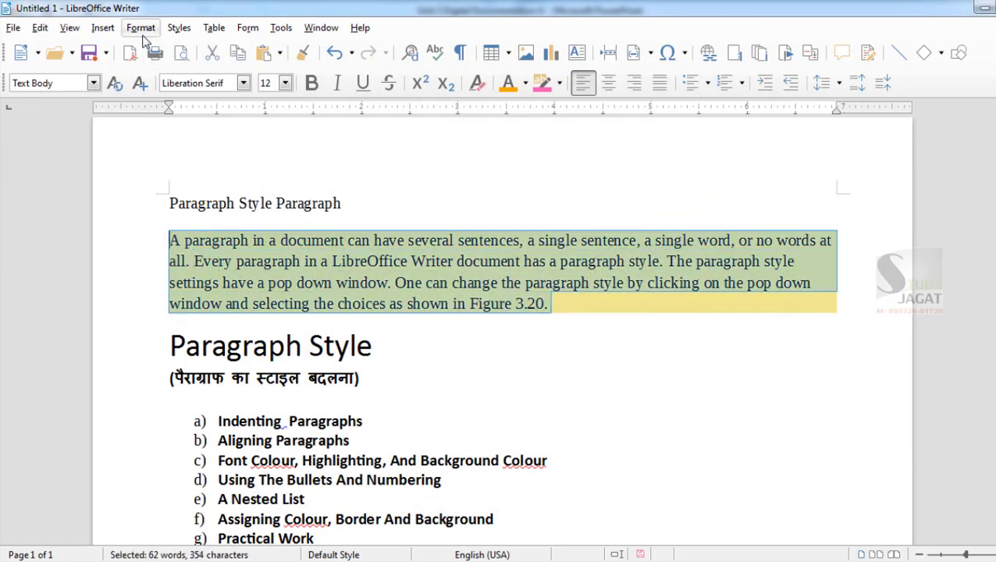
pyautogui.click(140, 27)
pyautogui.click(176, 192)
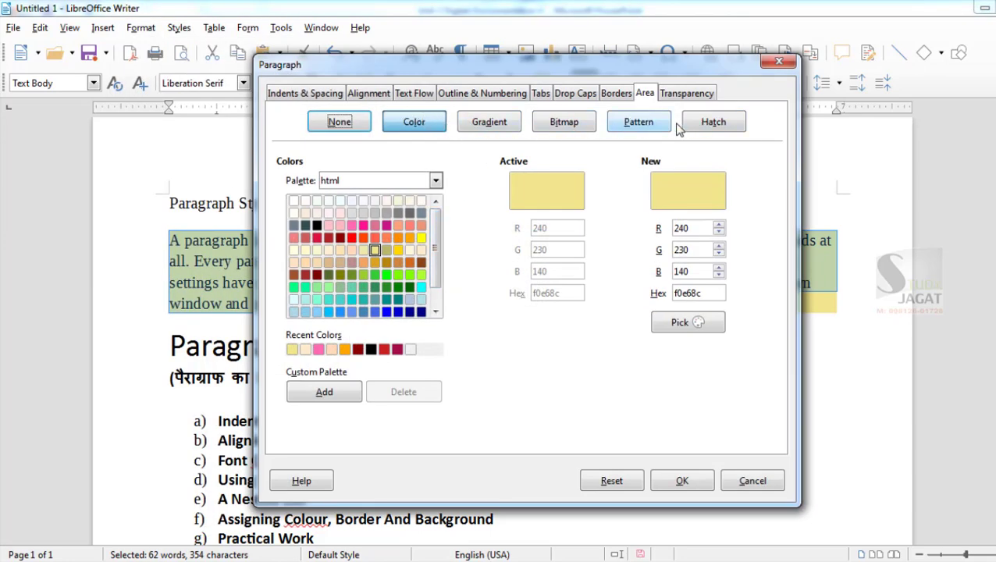
# Try the yellow-to-green linear gradient preset as the paragraph fill, with a 138° angle and 46% border
pyautogui.click(497, 130)
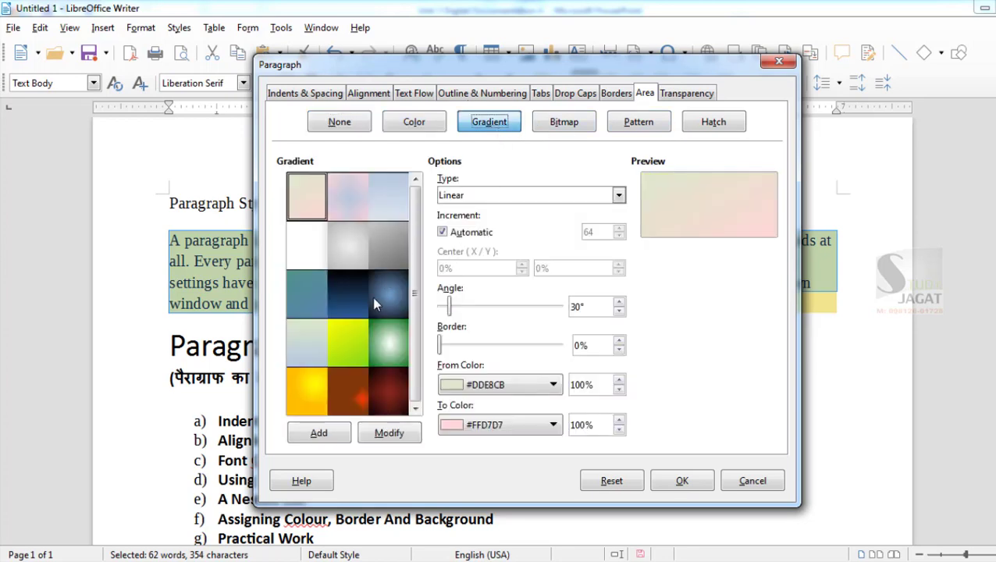
pyautogui.click(375, 299)
pyautogui.click(347, 298)
pyautogui.click(347, 344)
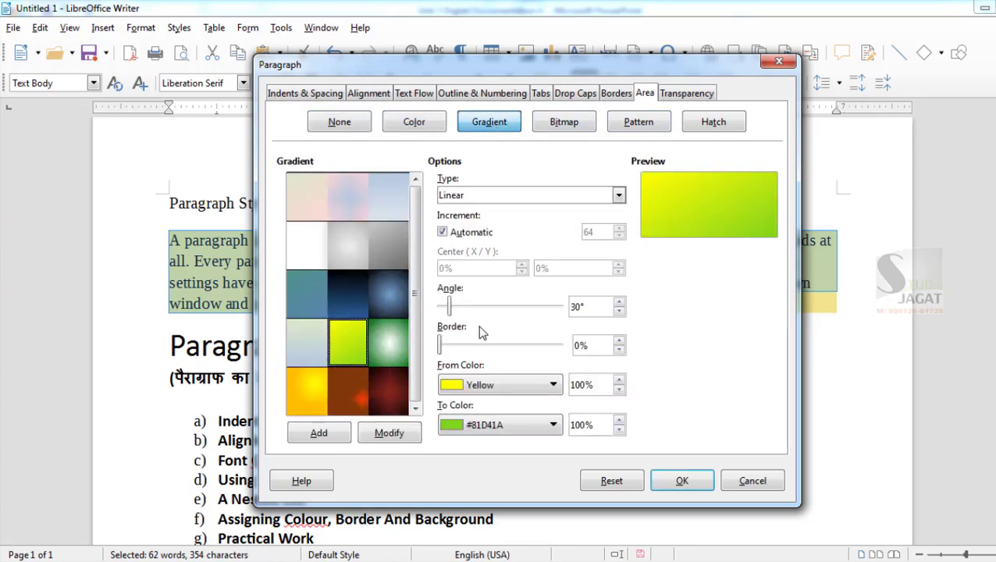
pyautogui.moveTo(451, 308); pyautogui.dragTo(485, 310)
pyautogui.moveTo(440, 345); pyautogui.dragTo(495, 355)
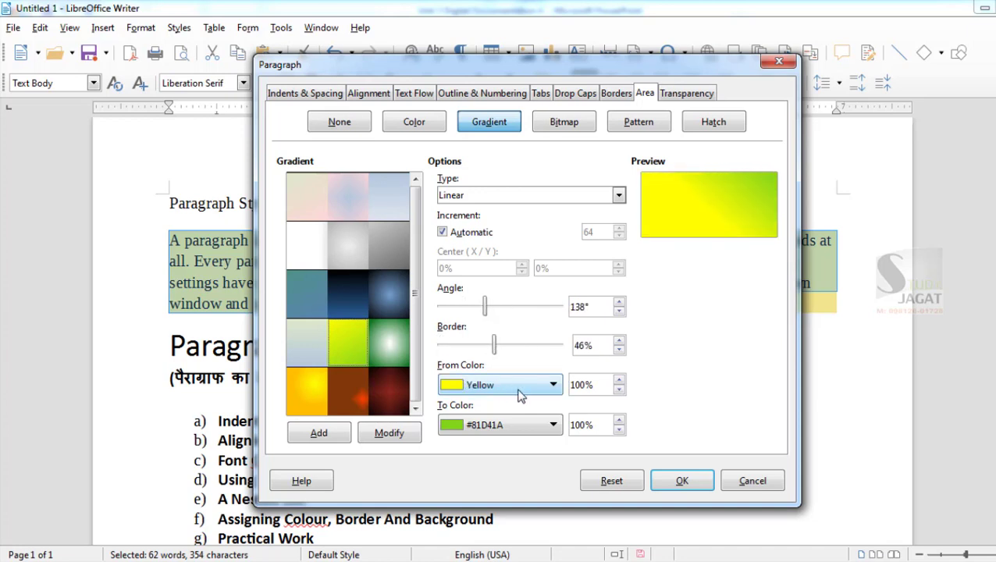
# Try Red as the gradient's start color, then set the border to 6% and the start color to MediumTurquoise, keeping the Linear type
pyautogui.click(551, 385)
pyautogui.click(507, 210)
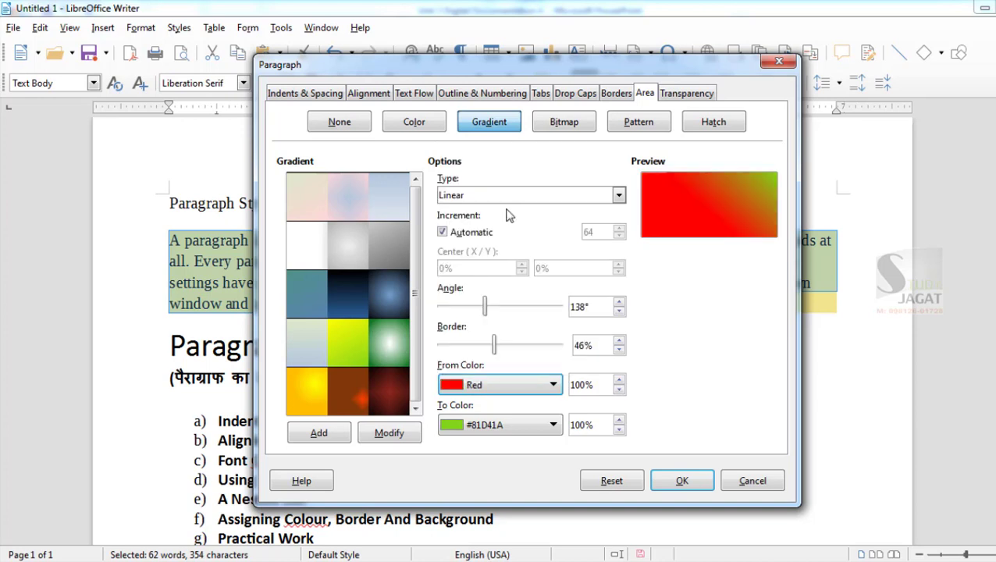
pyautogui.click(570, 196)
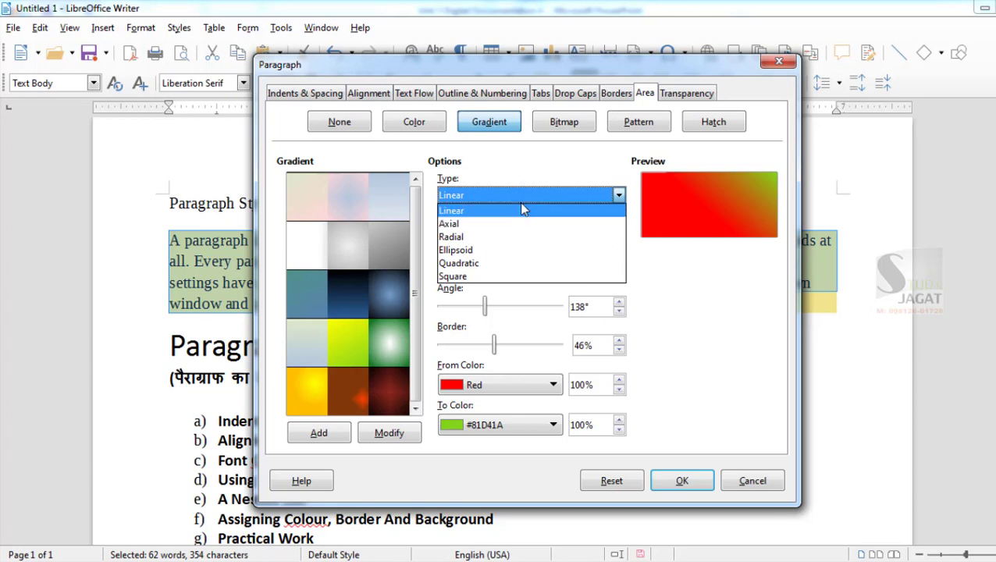
pyautogui.click(548, 197)
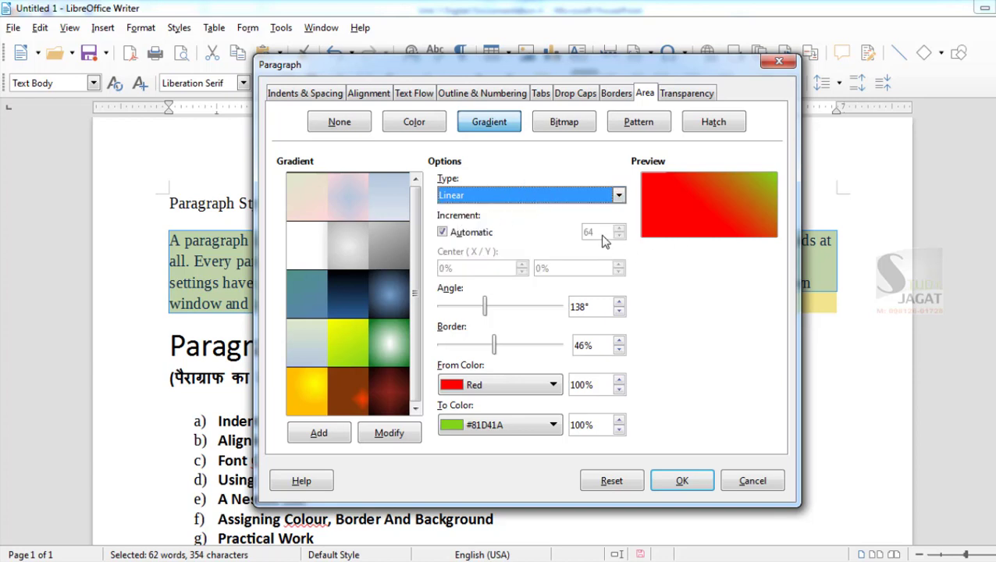
pyautogui.moveTo(494, 345); pyautogui.dragTo(446, 346)
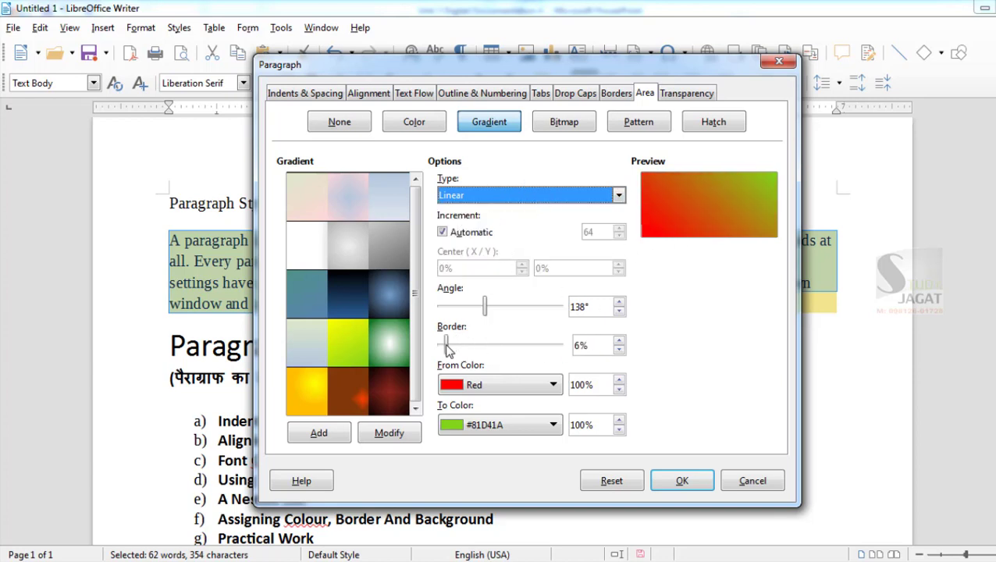
pyautogui.click(469, 386)
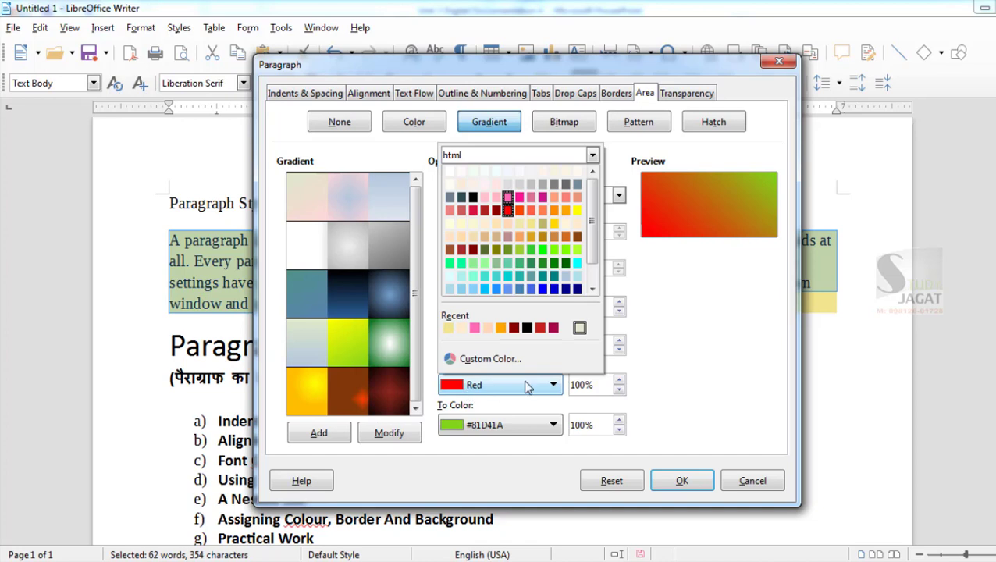
pyautogui.click(495, 281)
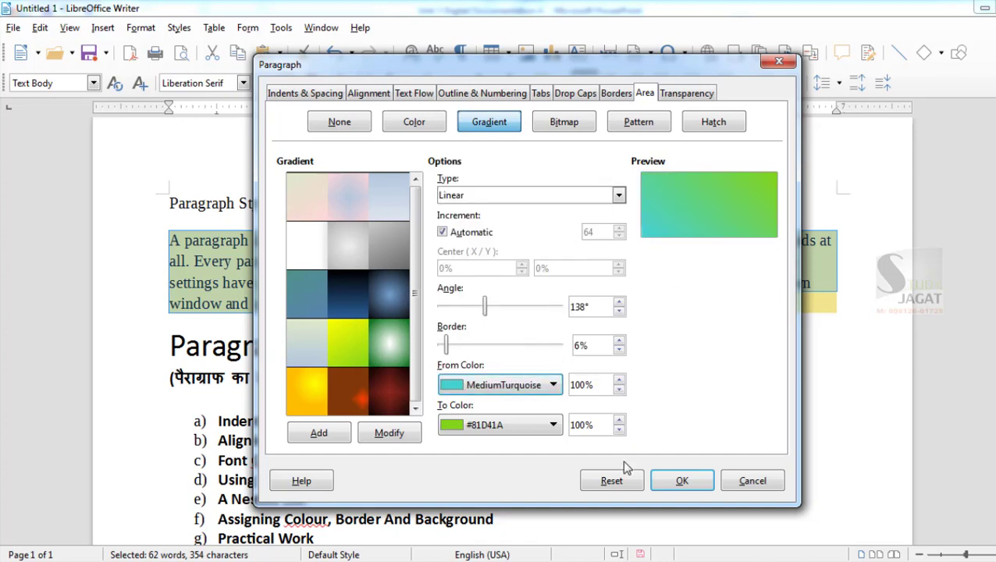
# Try several other gradient presets for the paragraph fill, ending with the radial orange-and-yellow one
pyautogui.click(347, 341)
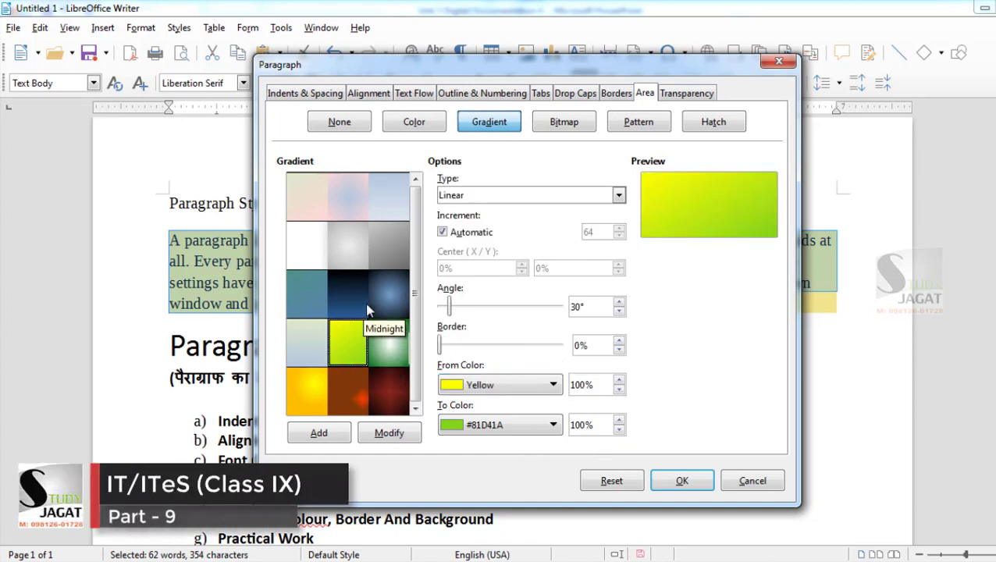
pyautogui.click(389, 290)
pyautogui.click(402, 258)
pyautogui.click(384, 386)
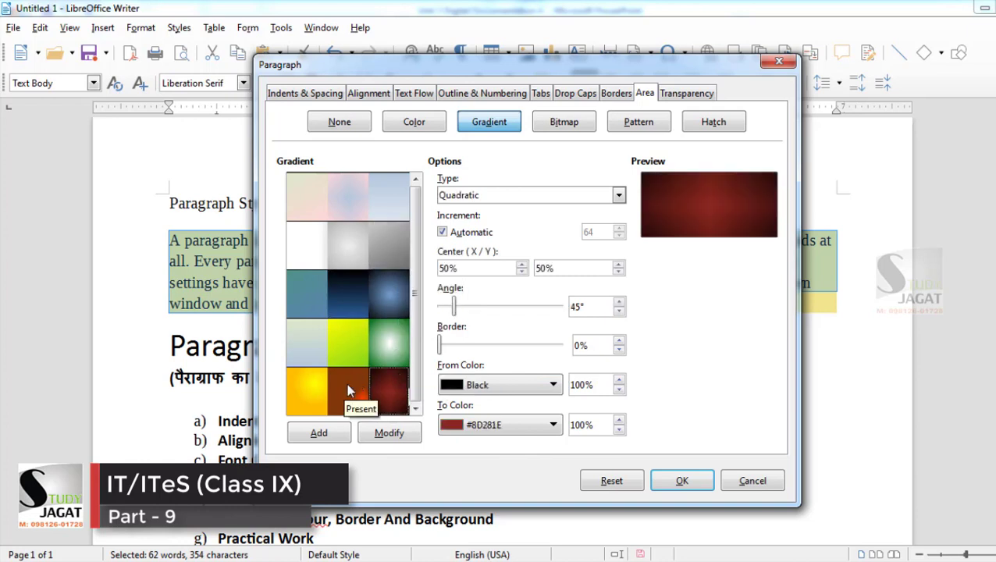
pyautogui.click(346, 382)
pyautogui.click(297, 373)
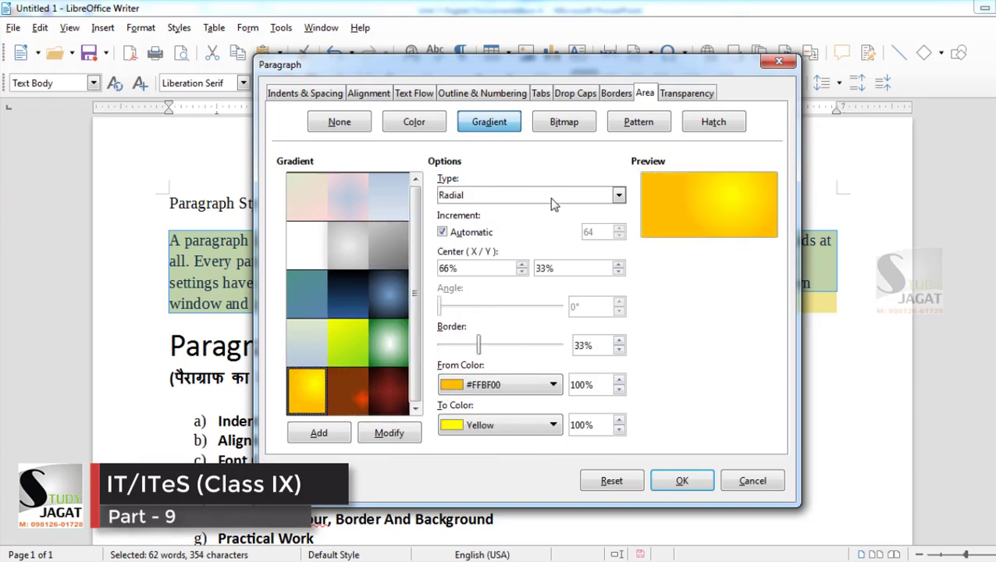
# Try bitmap fills for the paragraph background, including zebra stripes, dark stone and Bathroom Tiles
pyautogui.click(564, 122)
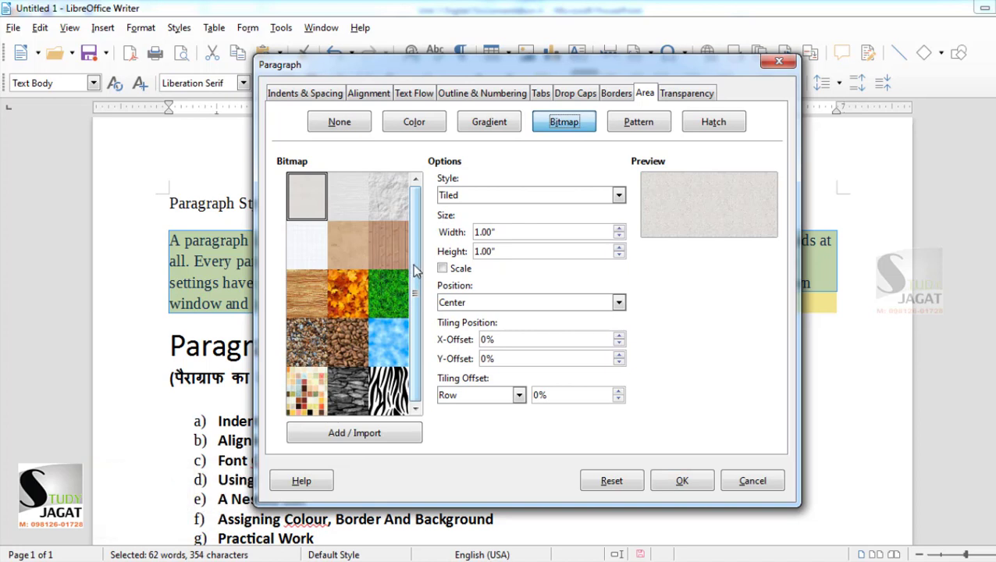
pyautogui.click(380, 400)
pyautogui.click(353, 394)
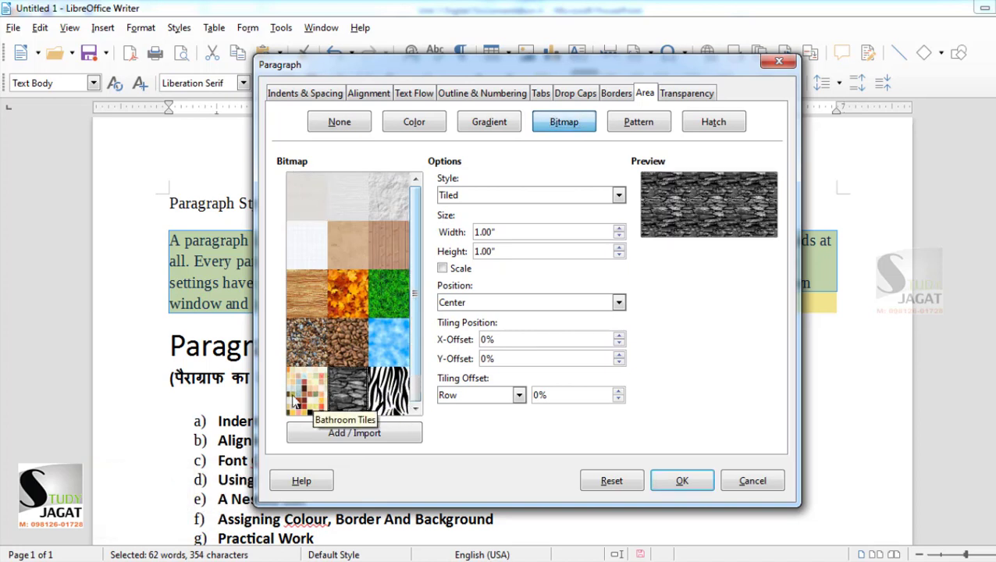
pyautogui.click(300, 402)
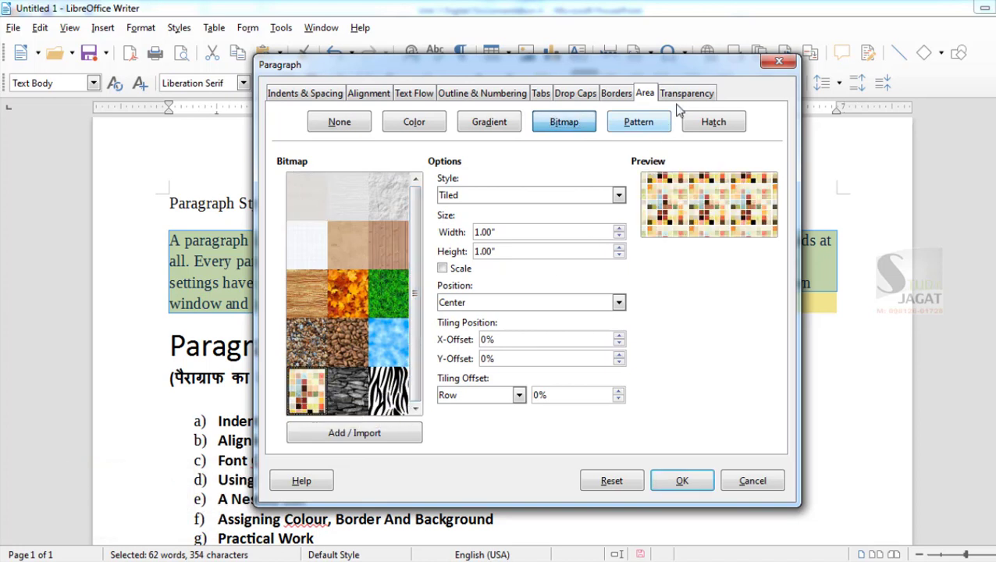
# Try a pattern fill for the paragraph with a LightSeaGreen foreground and DeepSkyBlue background
pyautogui.click(640, 125)
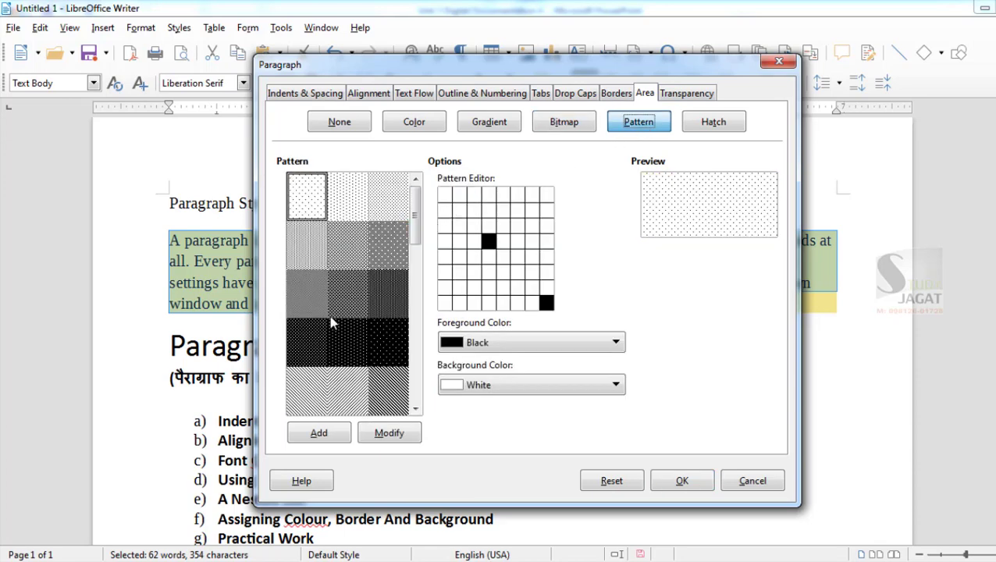
pyautogui.moveTo(415, 215); pyautogui.dragTo(414, 341)
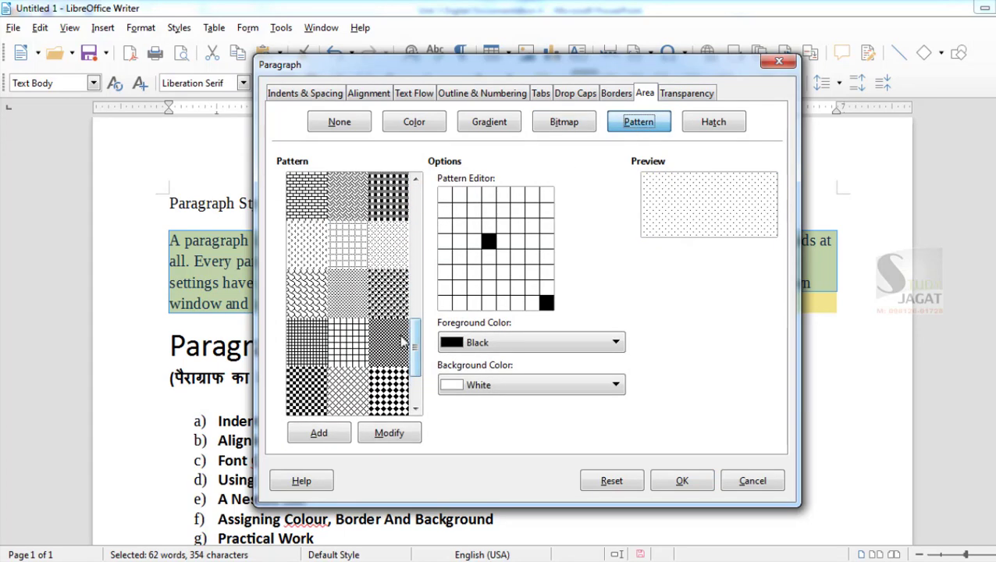
pyautogui.click(387, 290)
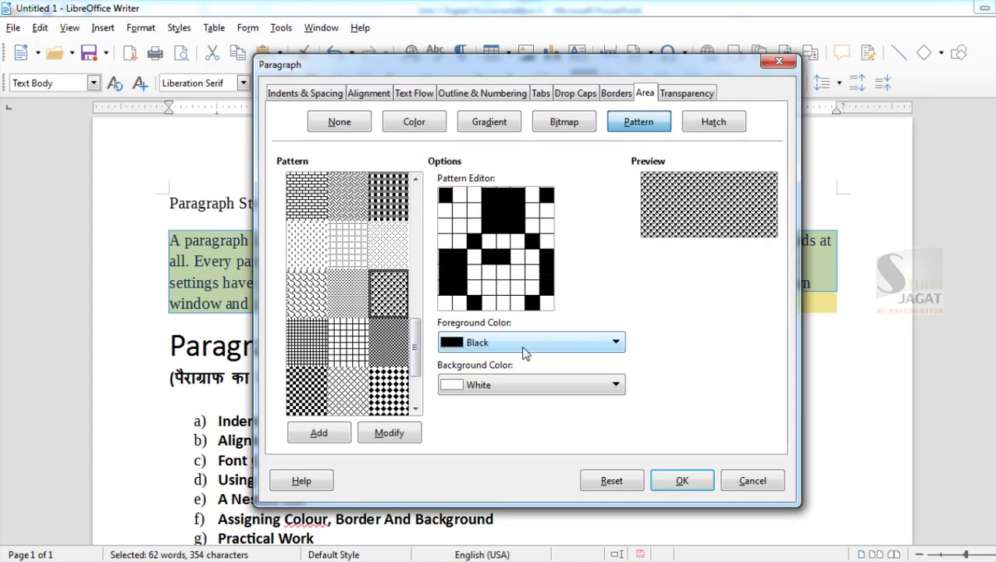
pyautogui.click(538, 345)
pyautogui.click(520, 234)
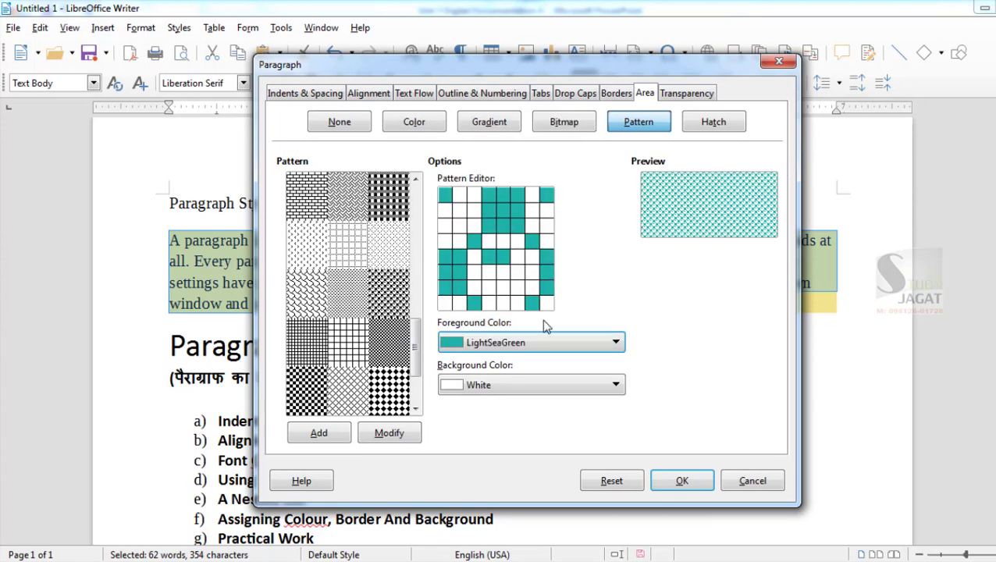
pyautogui.click(544, 383)
pyautogui.click(485, 295)
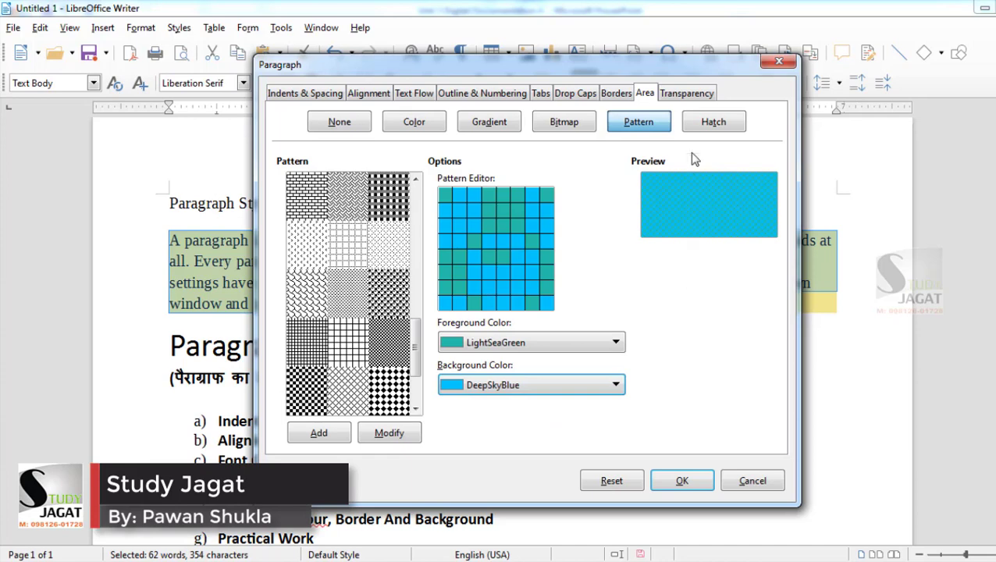
# Try the maroon crossed hatch at 45°, then apply the widely spaced black diagonal hatch as the paragraph's background
pyautogui.click(702, 128)
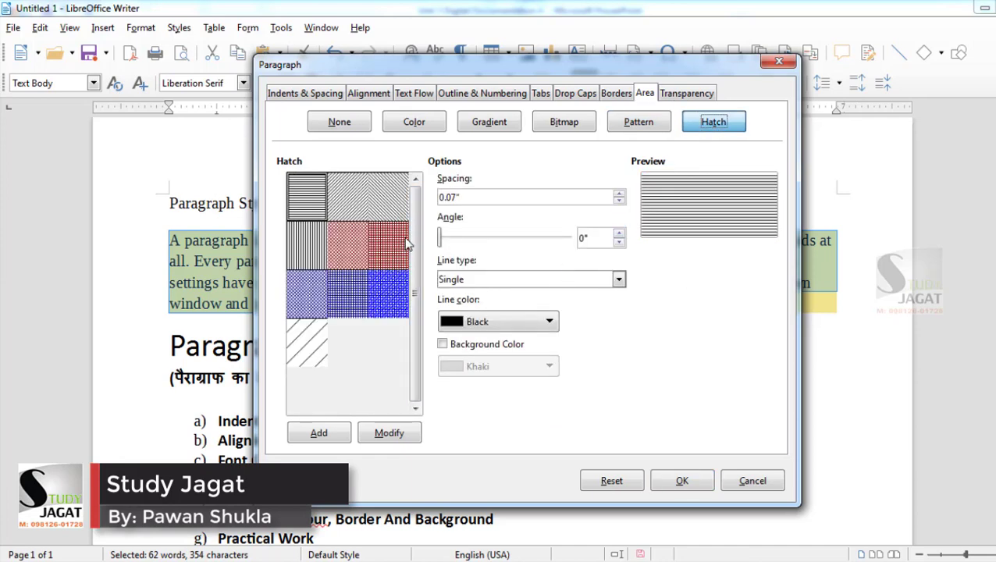
pyautogui.click(350, 258)
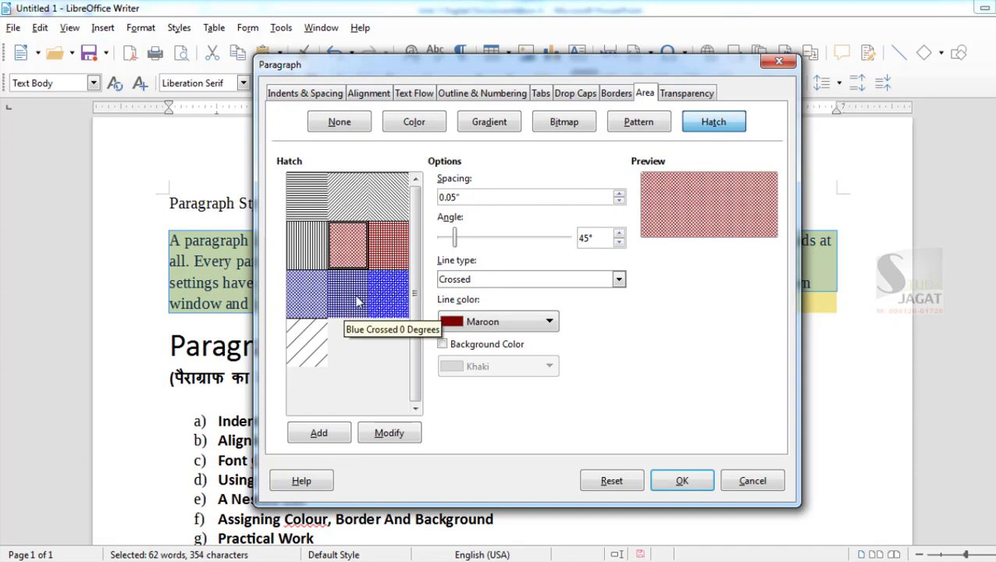
pyautogui.moveTo(454, 238)
pyautogui.mouseDown()
pyautogui.moveTo(437, 239)
pyautogui.moveTo(466, 243)
pyautogui.moveTo(438, 248)
pyautogui.moveTo(485, 241)
pyautogui.moveTo(460, 243)
pyautogui.mouseUp()
pyautogui.click(307, 343)
pyautogui.click(682, 480)
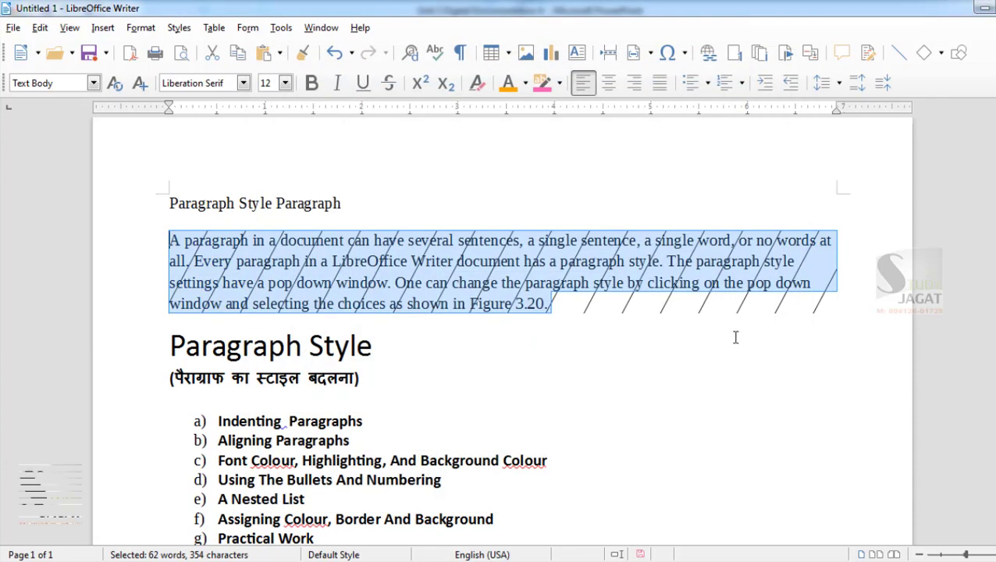
pyautogui.click(733, 343)
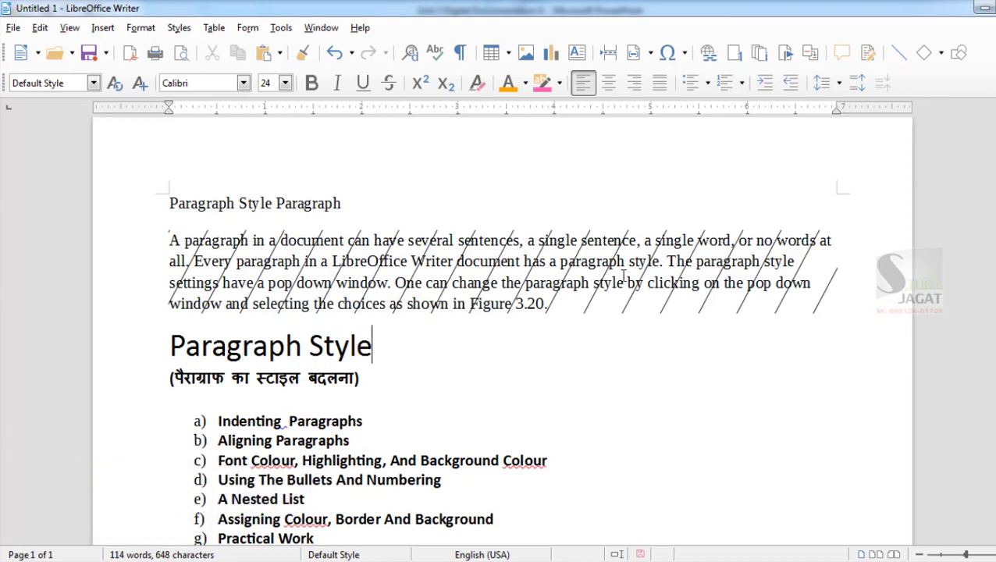
# Remove the hatch fill from the paragraph beginning "A paragraph in a document" by setting its area fill to None
pyautogui.moveTo(575, 307); pyautogui.dragTo(94, 234)
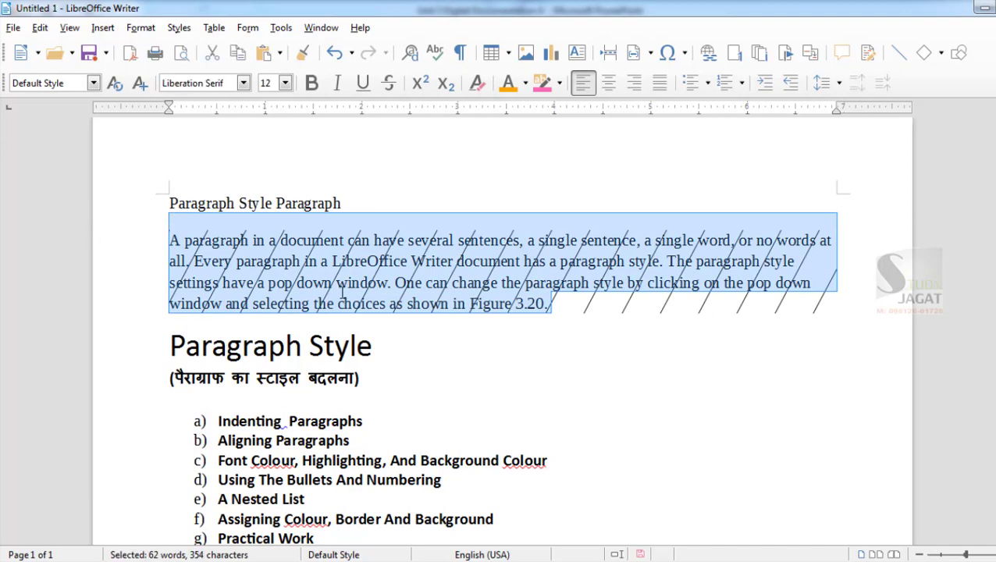
pyautogui.moveTo(550, 305); pyautogui.dragTo(133, 246)
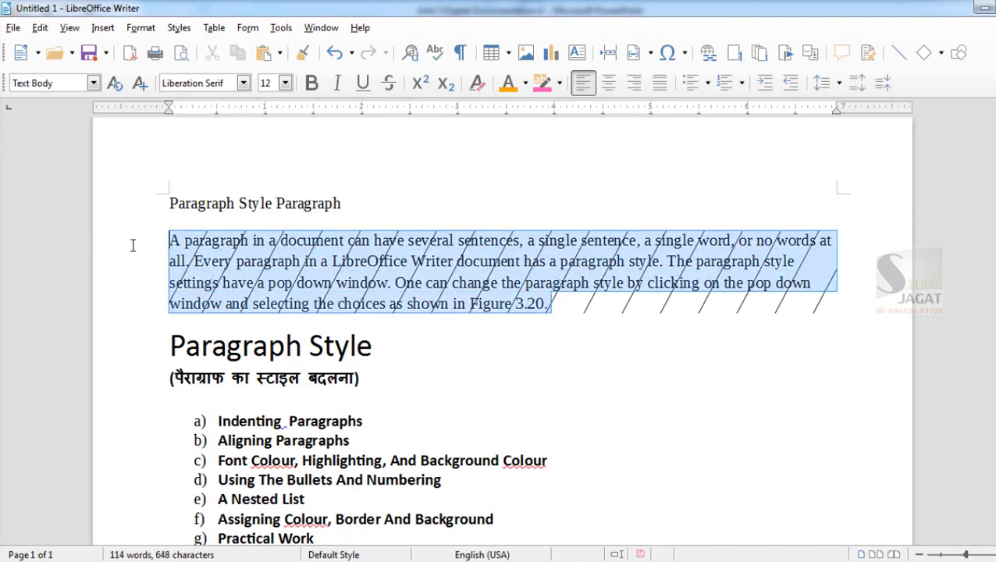
pyautogui.click(140, 27)
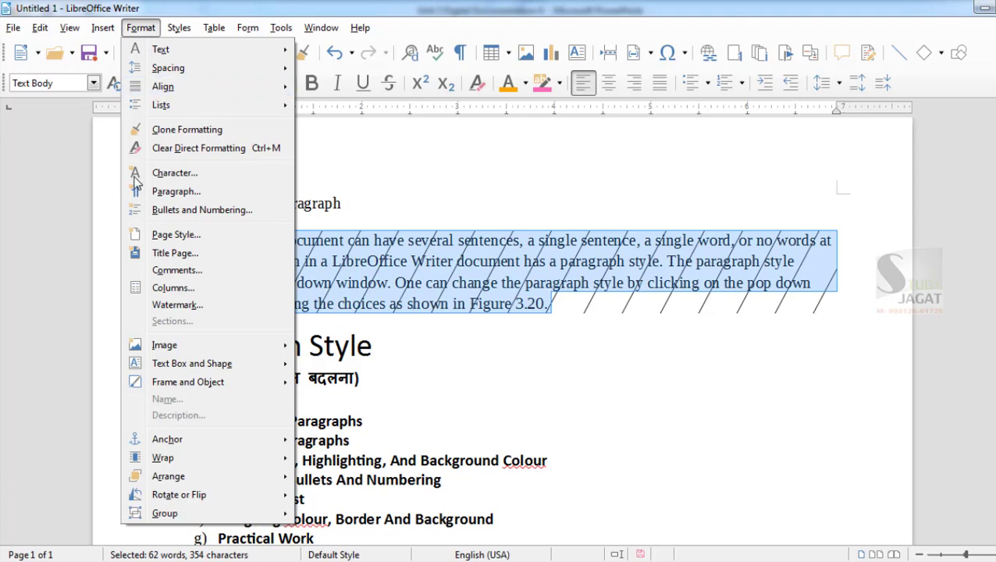
pyautogui.click(177, 192)
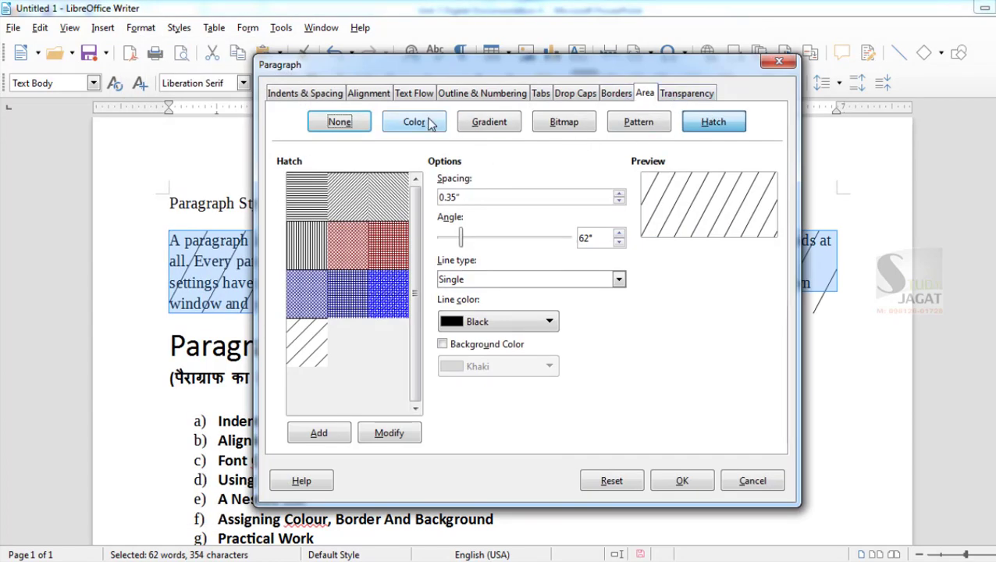
pyautogui.click(337, 124)
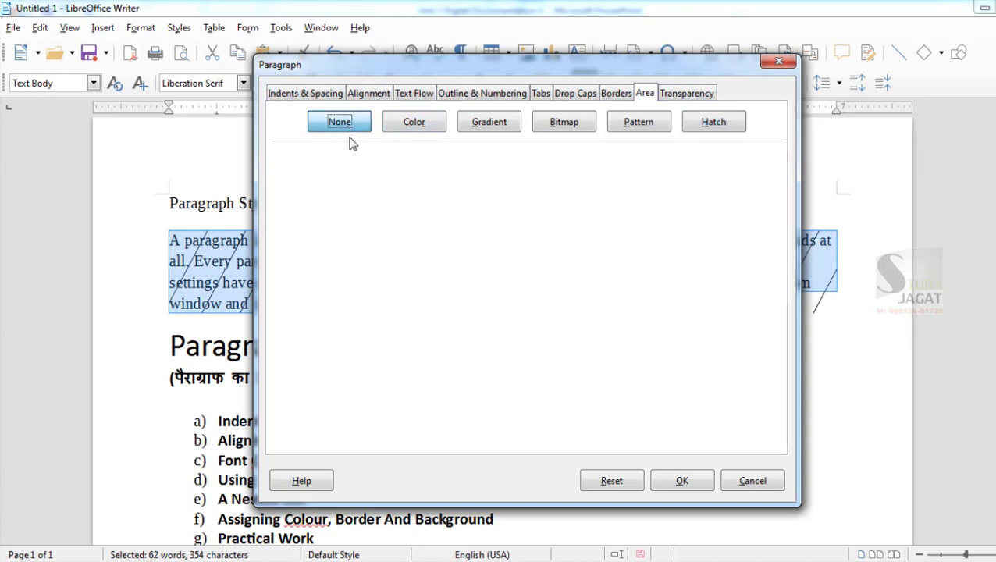
# Give the paragraph a border on all four sides and a blue shadow cast to its upper right
pyautogui.click(616, 94)
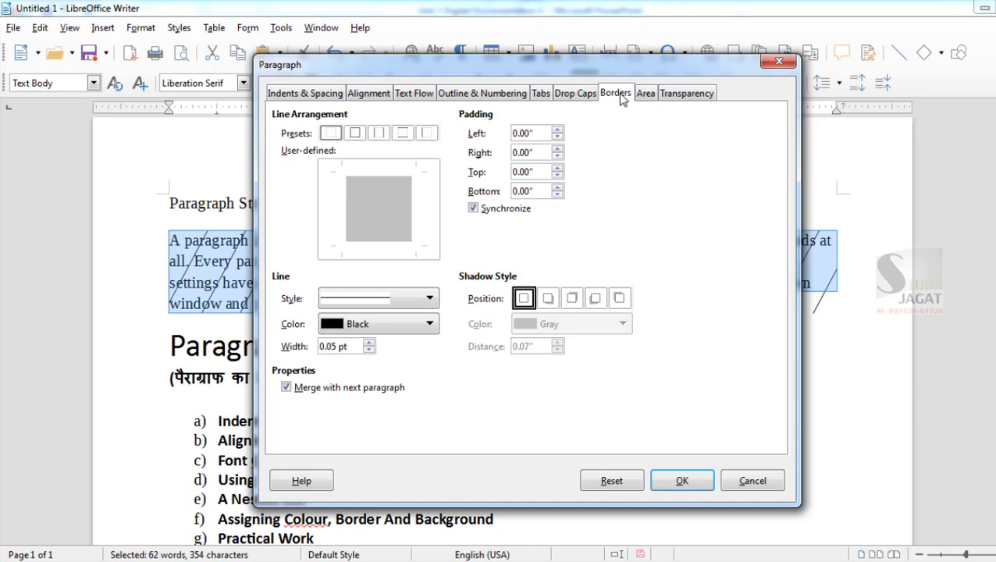
pyautogui.moveTo(556, 71); pyautogui.dragTo(692, 113)
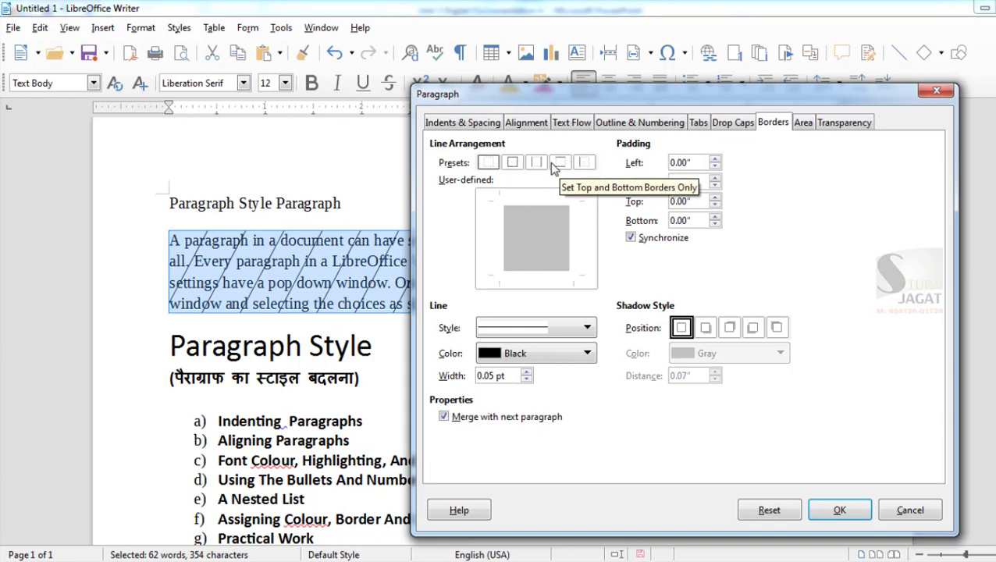
pyautogui.click(506, 166)
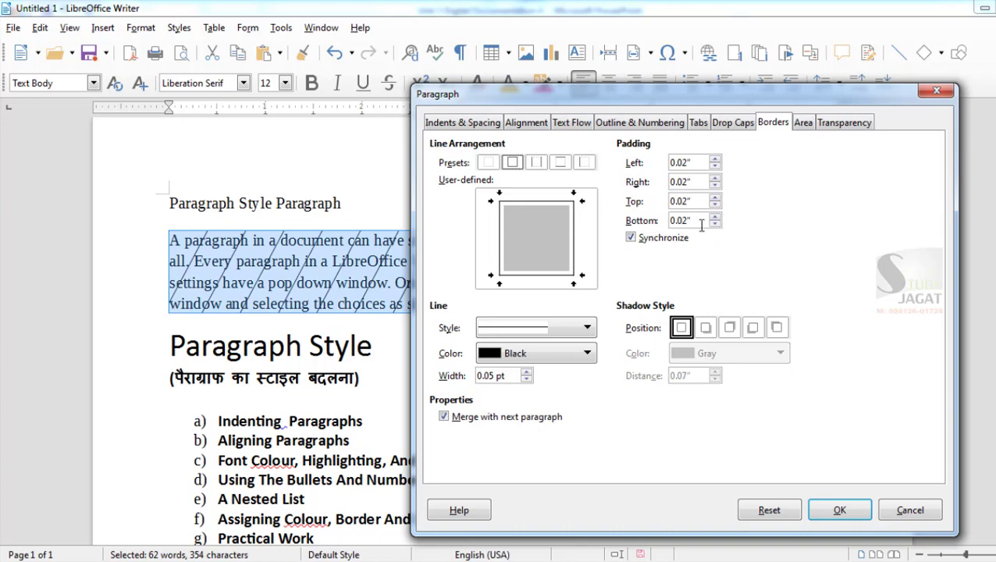
pyautogui.click(728, 328)
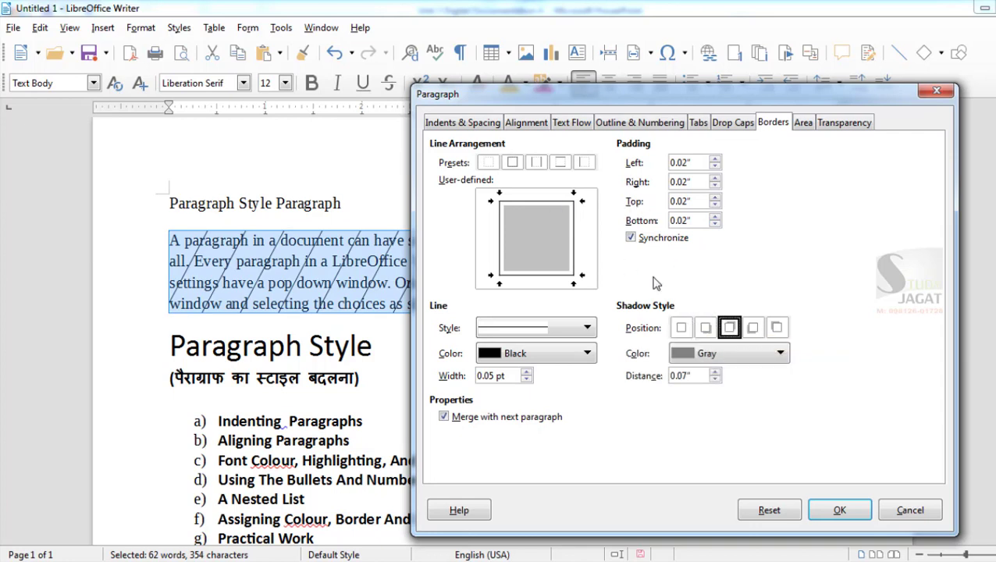
pyautogui.click(763, 355)
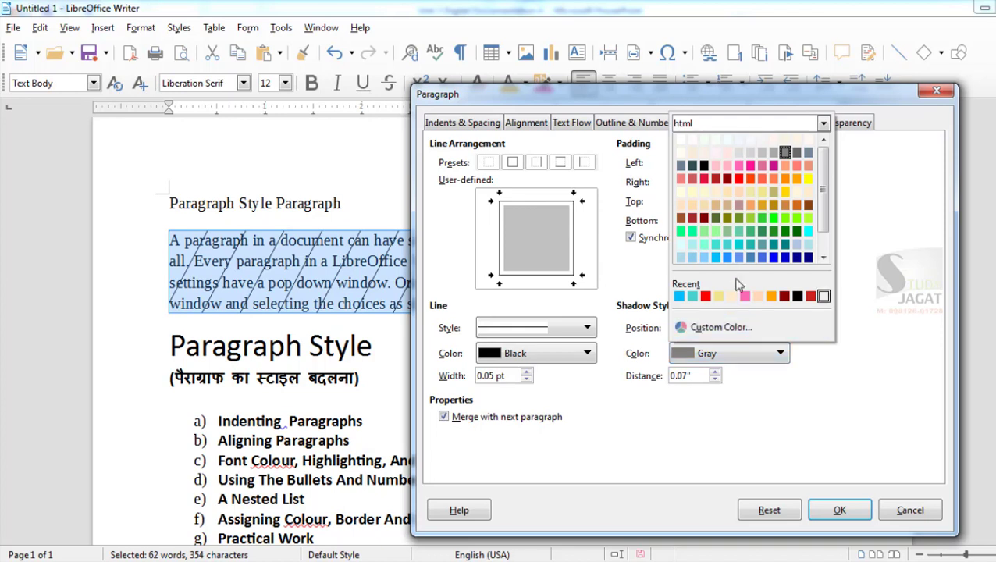
pyautogui.click(774, 258)
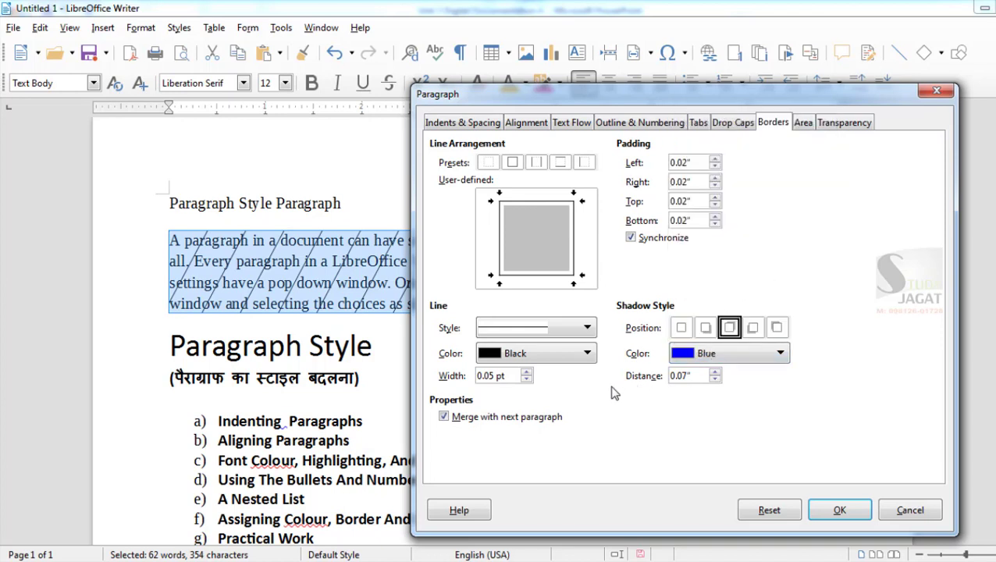
# Choose a double-line style with a thick inner line for the paragraph border and apply the paragraph formatting
pyautogui.click(586, 328)
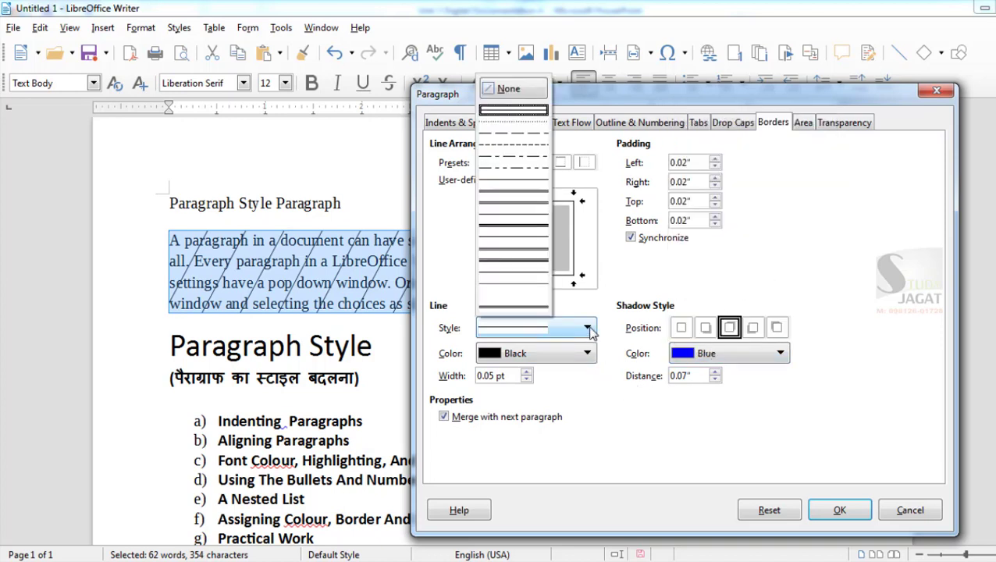
pyautogui.click(515, 264)
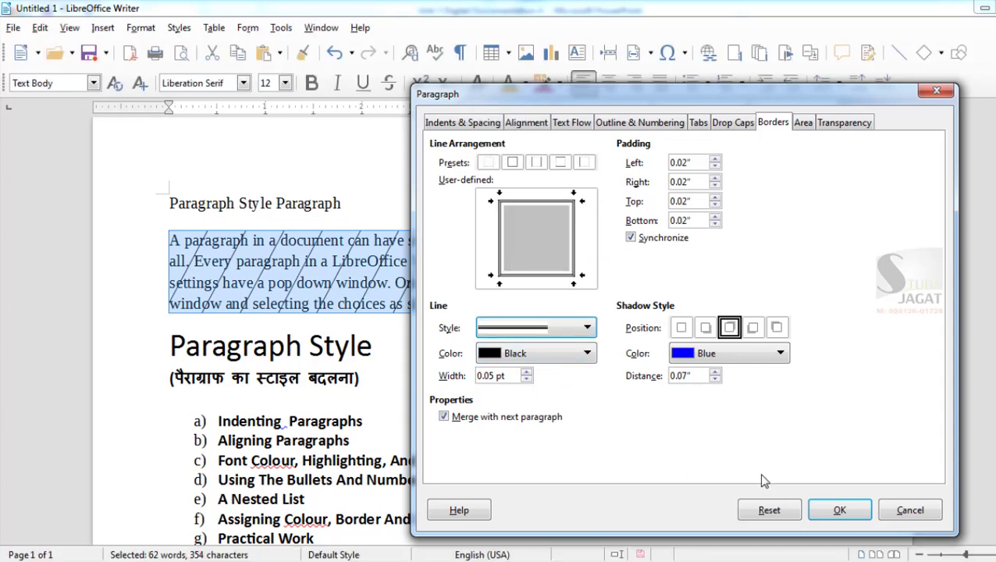
pyautogui.click(855, 511)
pyautogui.click(758, 405)
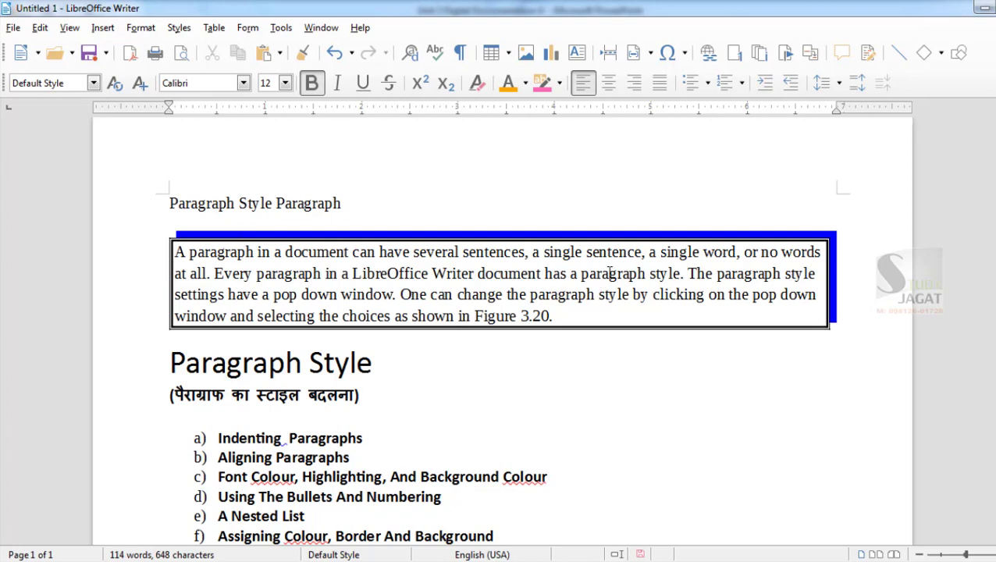
pyautogui.scroll(-1, 387, 378)
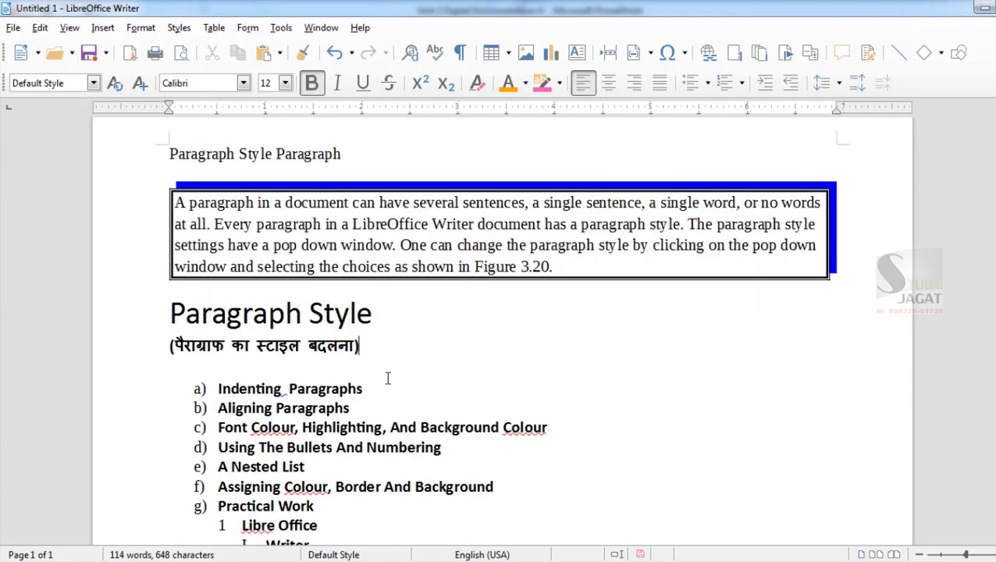
pyautogui.scroll(-1, 387, 378)
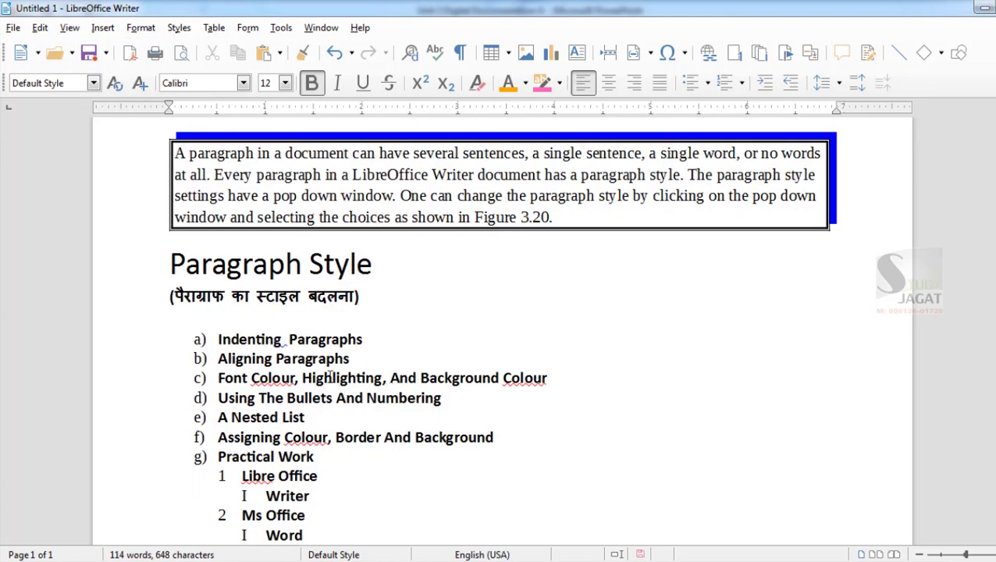
pyautogui.scroll(1, 328, 376)
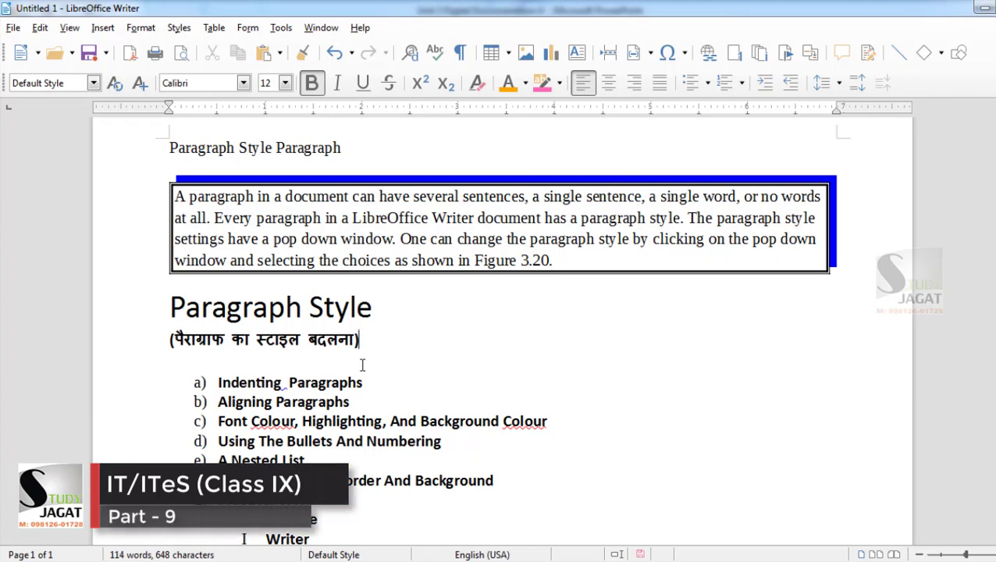
pyautogui.scroll(2, 468, 184)
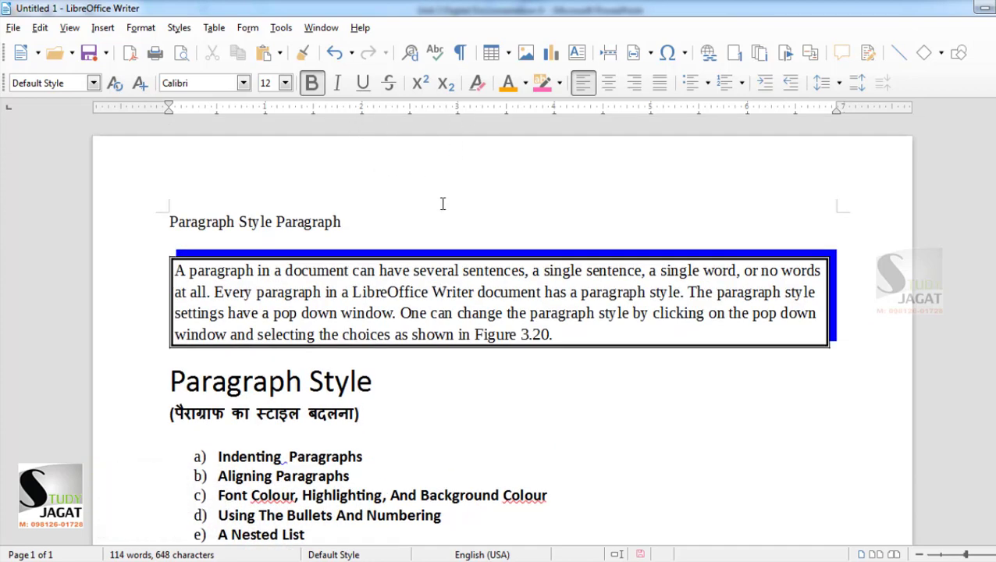
pyautogui.scroll(-5, 445, 209)
pyautogui.scroll(2, 289, 278)
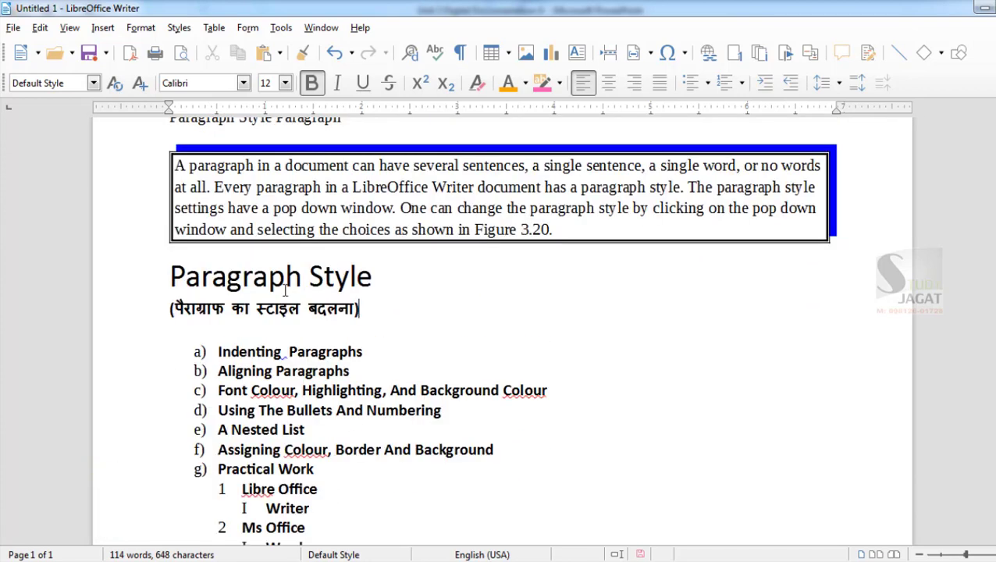
# Insert two blank lines above the "Paragraph Style" heading and enter "H2O3" on the line directly above it
pyautogui.click(172, 285)
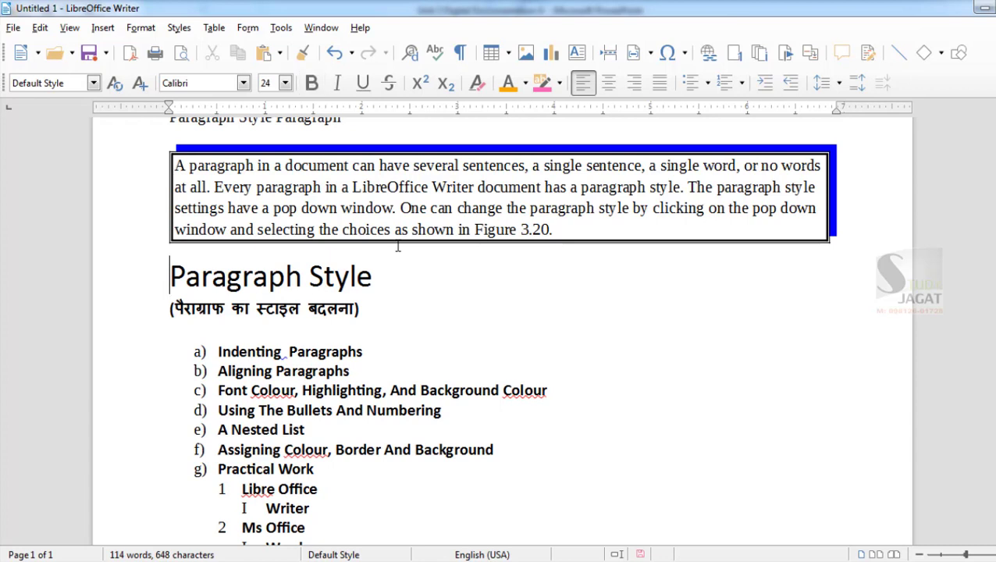
pyautogui.press('Return')
pyautogui.press('Return')
pyautogui.press('Up')
pyautogui.press('Up')
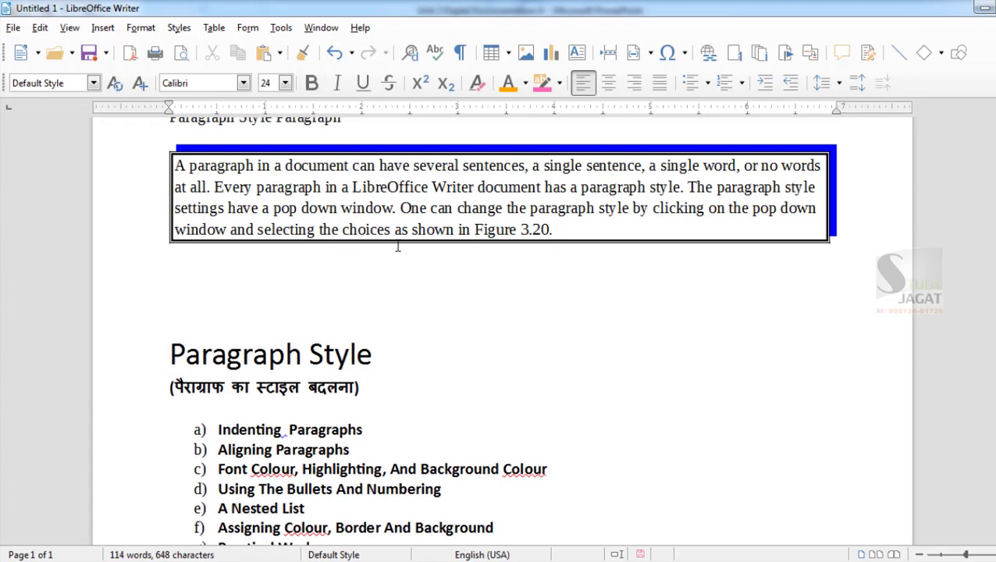
pyautogui.write('H2')
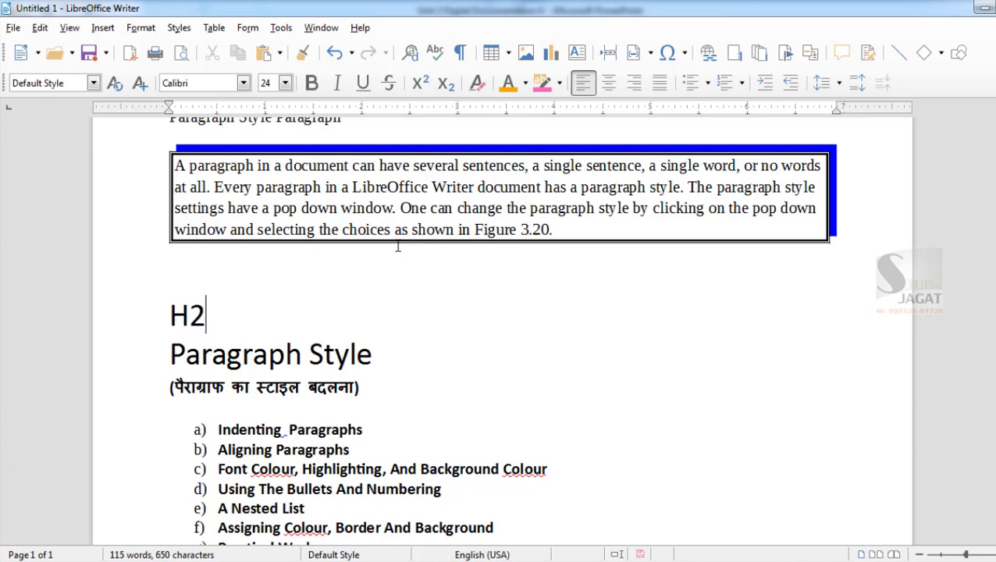
pyautogui.write('O')
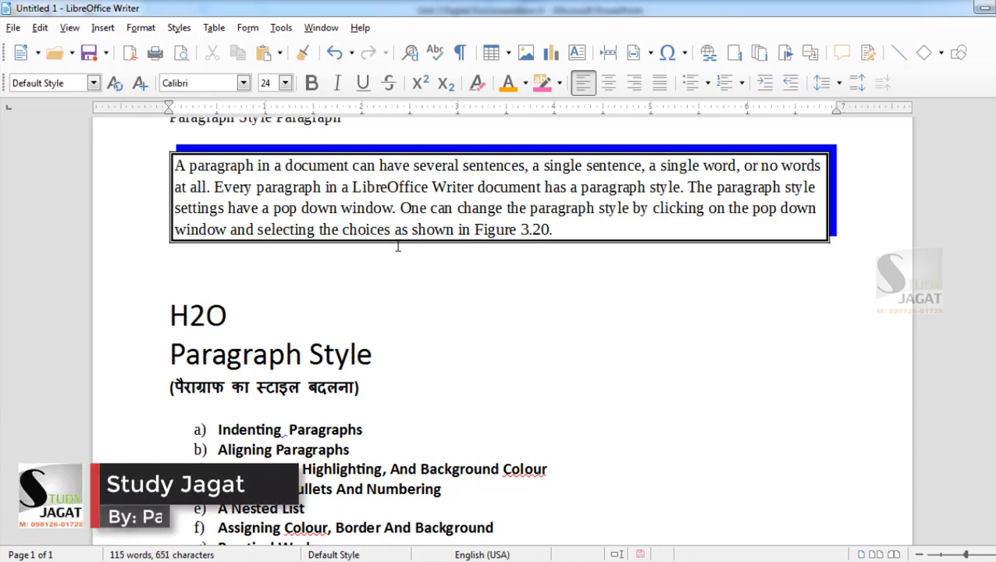
pyautogui.write('3')
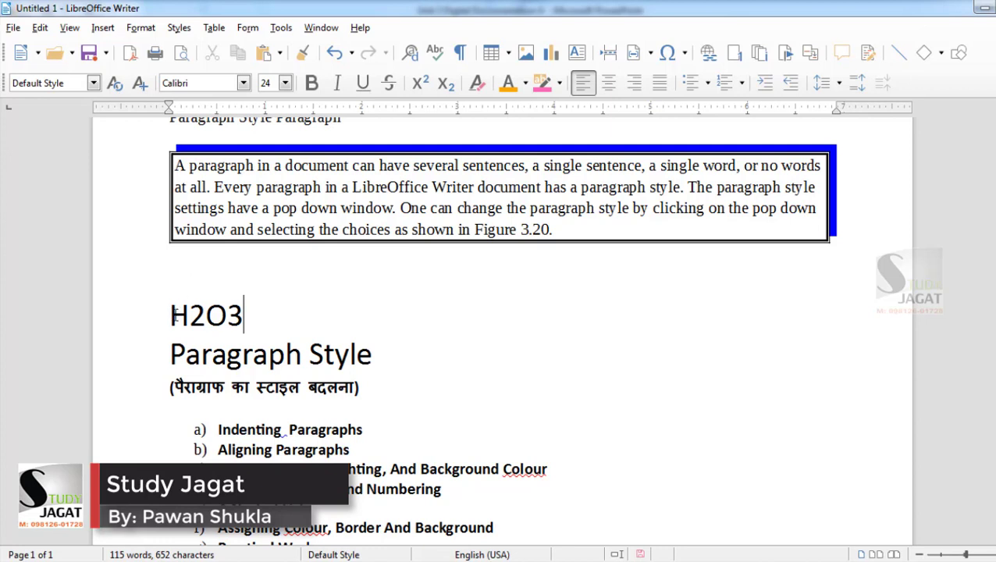
# Format the 2 in "H2O3" as superscript and the 3 as subscript
pyautogui.moveTo(203, 314); pyautogui.dragTo(189, 315)
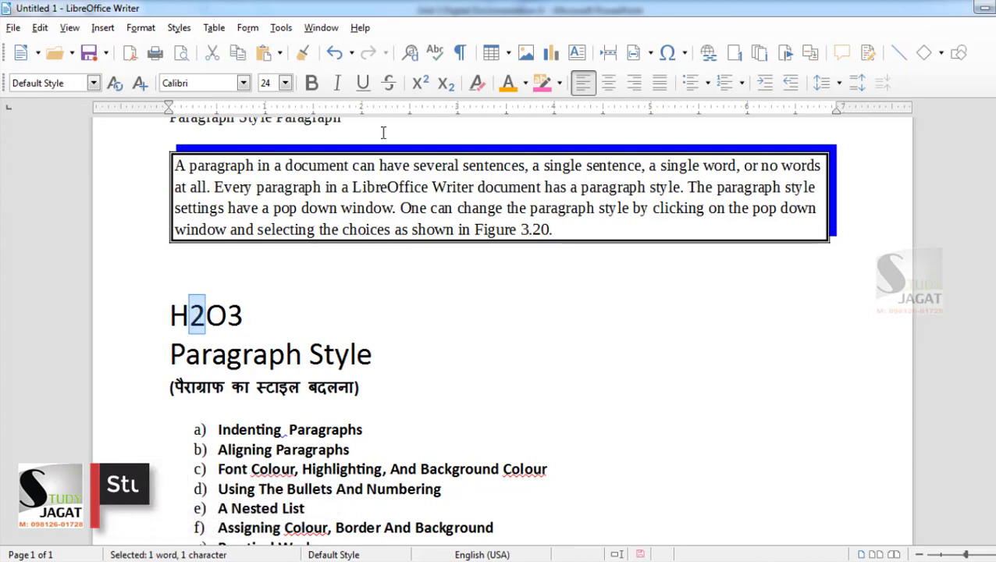
pyautogui.click(420, 83)
pyautogui.moveTo(220, 315); pyautogui.dragTo(236, 313)
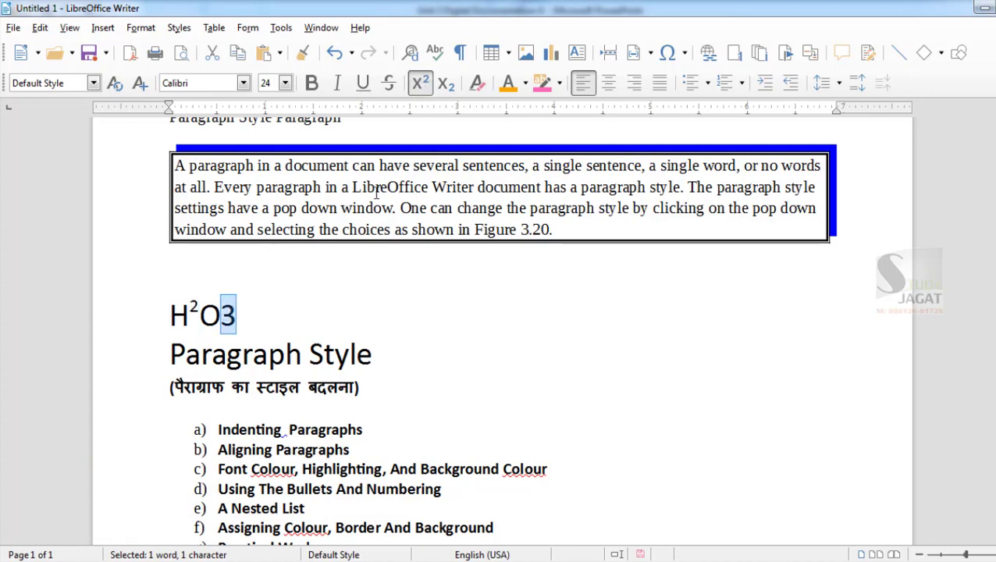
pyautogui.click(445, 84)
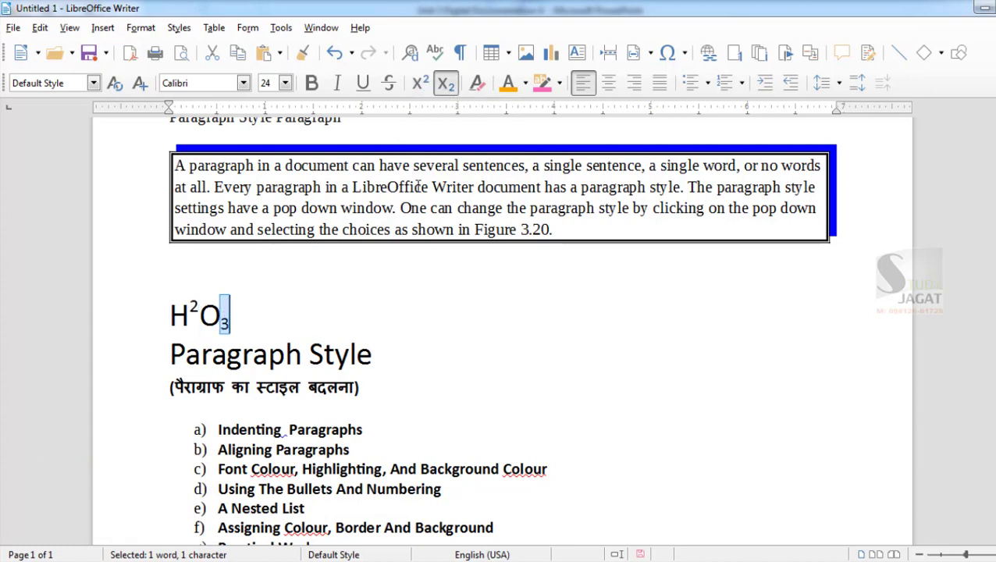